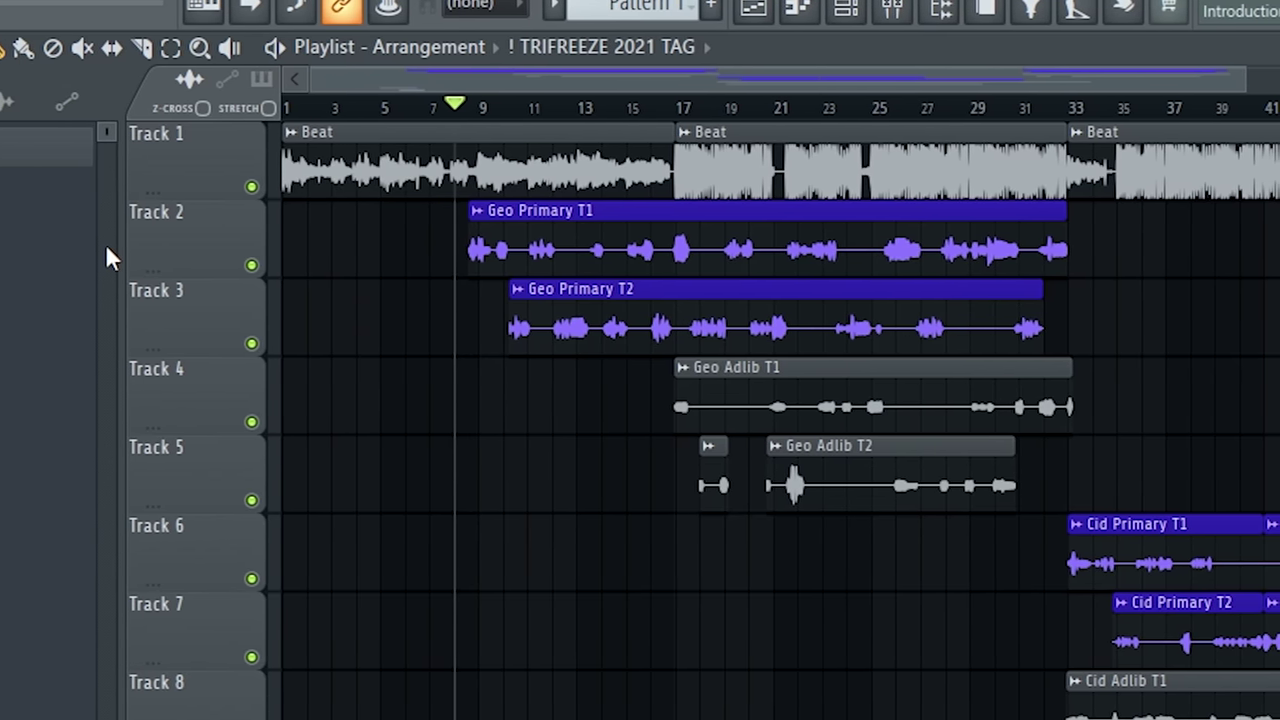
# Examine where the Geo Primary takes start against the beat, hide the mixer and play the song.
pyautogui.scroll(10, 565, 265)
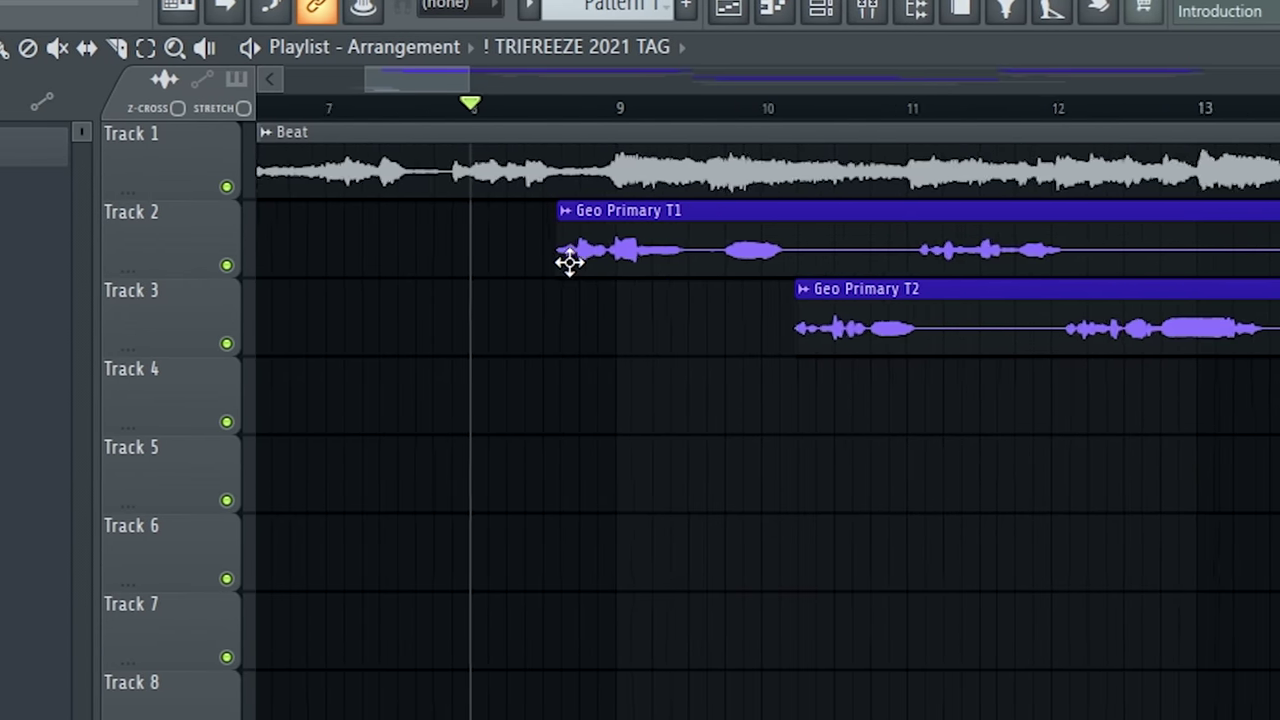
pyautogui.moveTo(471, 243); pyautogui.dragTo(540, 276)
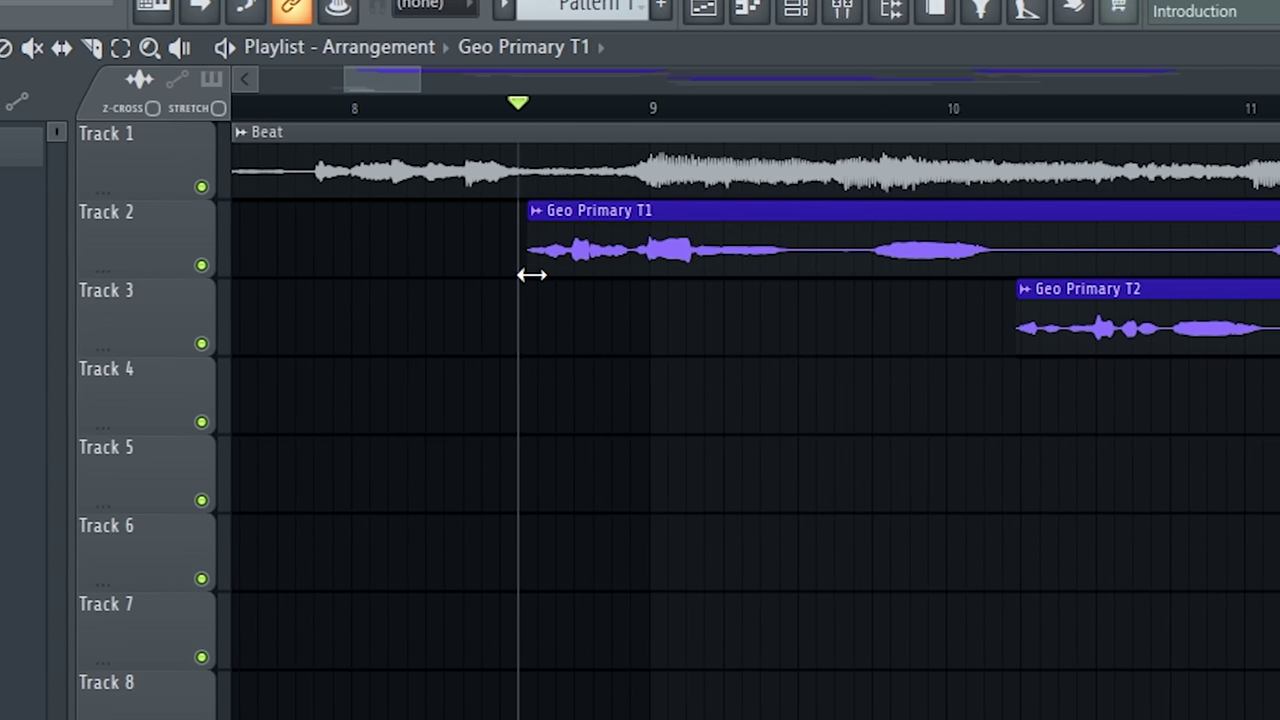
pyautogui.scroll(-7, 488, 354)
pyautogui.scroll(5, 500, 350)
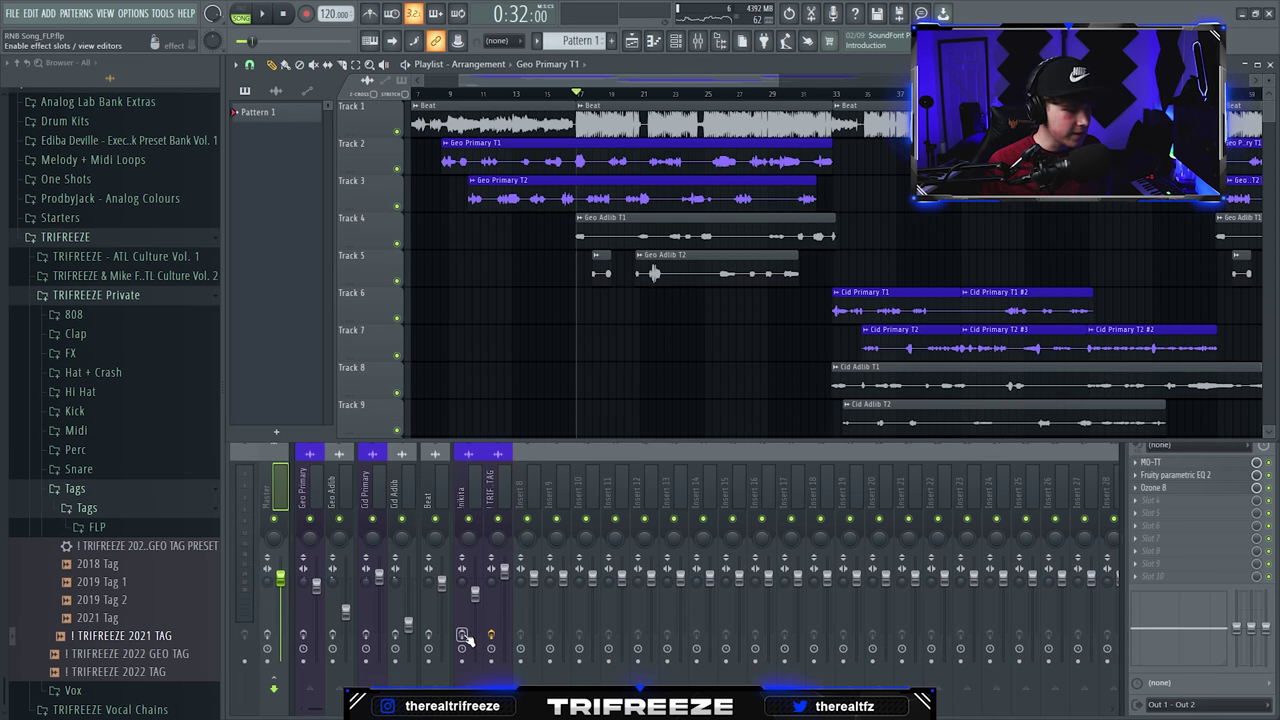
pyautogui.press('F9')
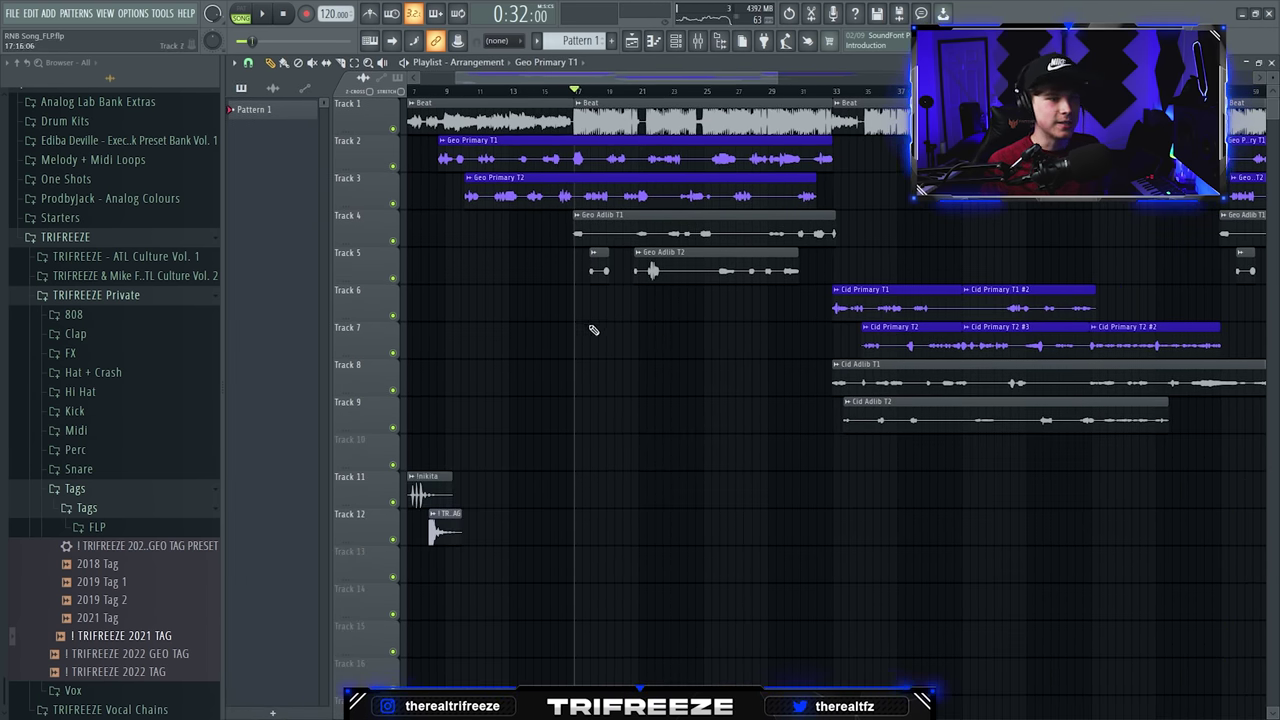
pyautogui.press('space')
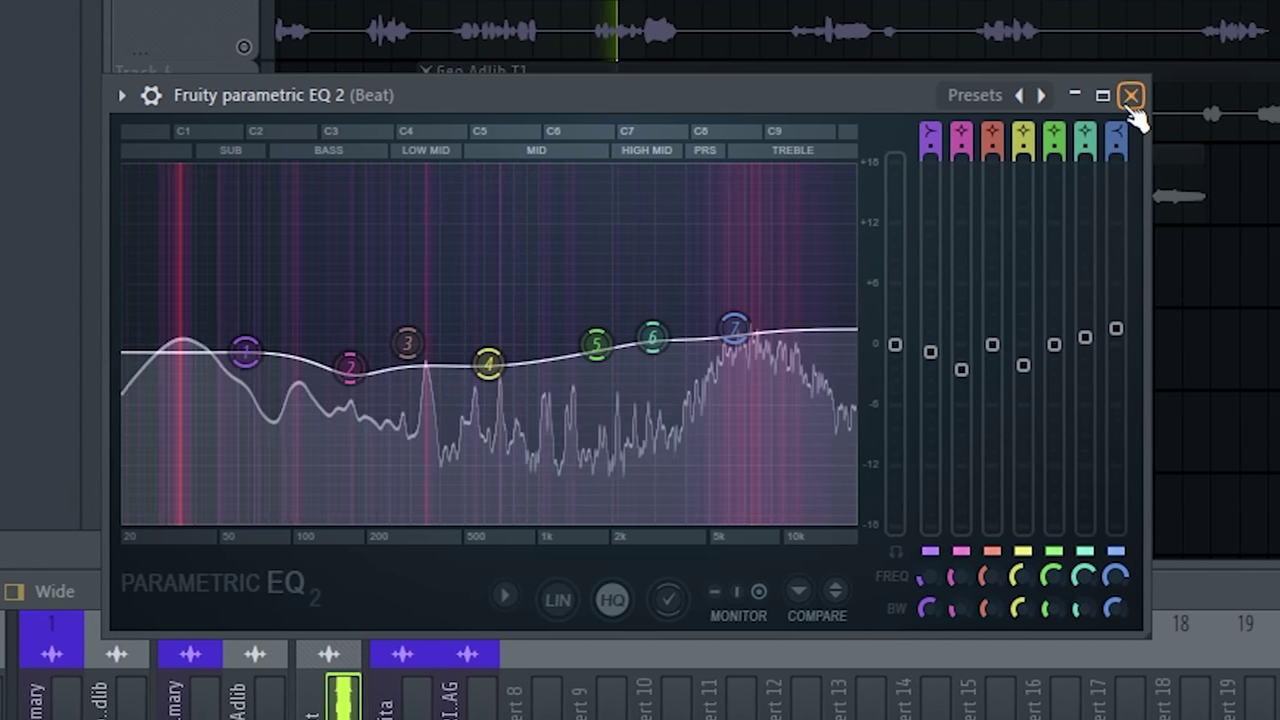
# Close the beat's Fruity parametric EQ 2 and browse the plugins available for the empty Geo Primary effect slot.
pyautogui.click(1123, 96)
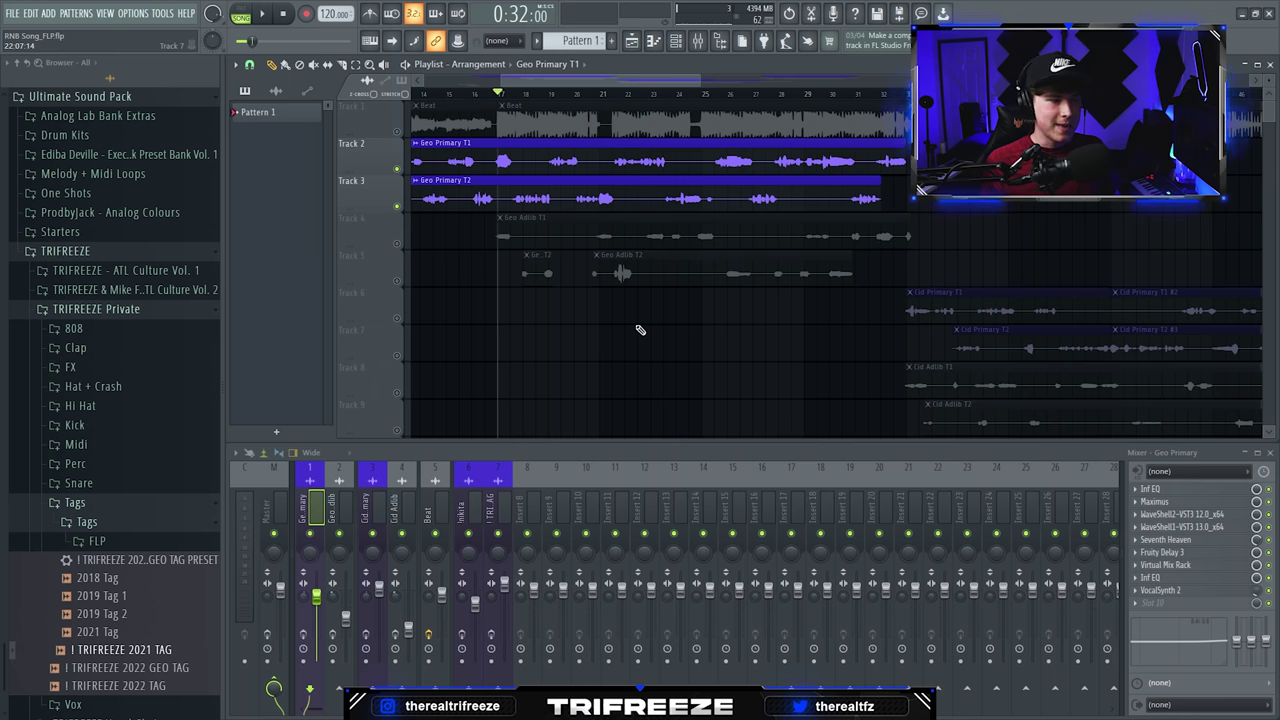
pyautogui.click(1147, 605)
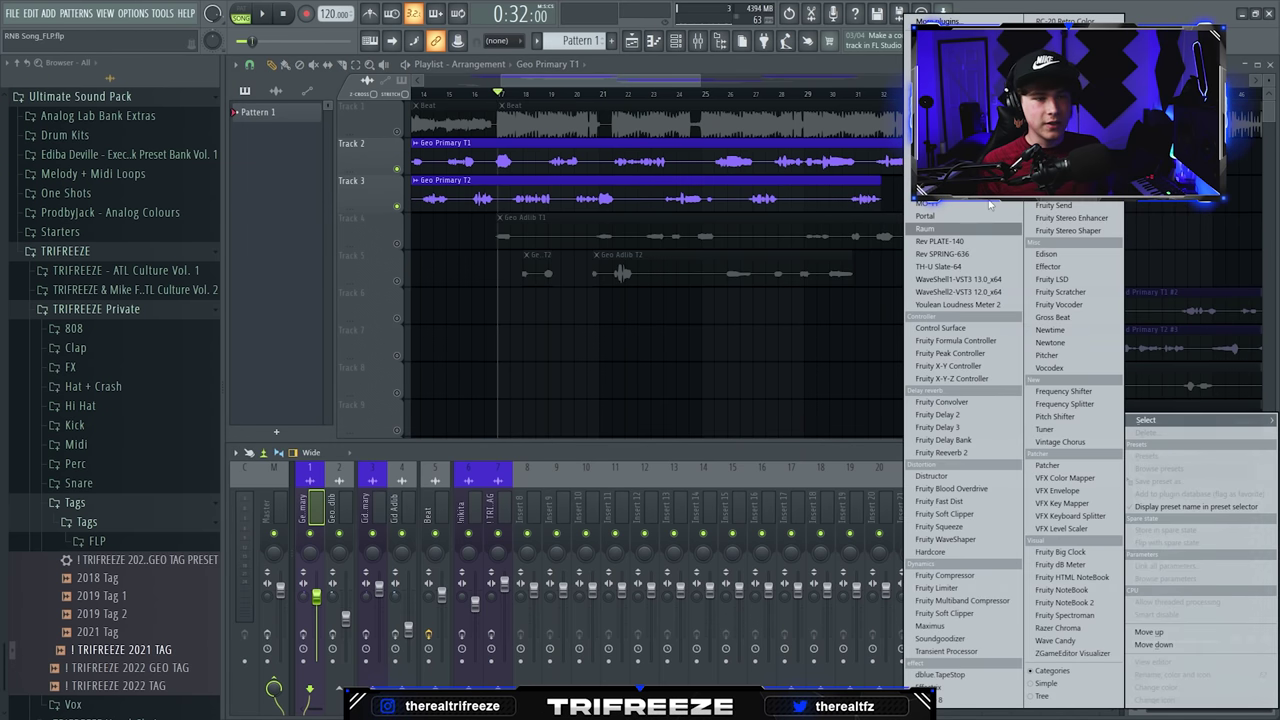
pyautogui.click(969, 21)
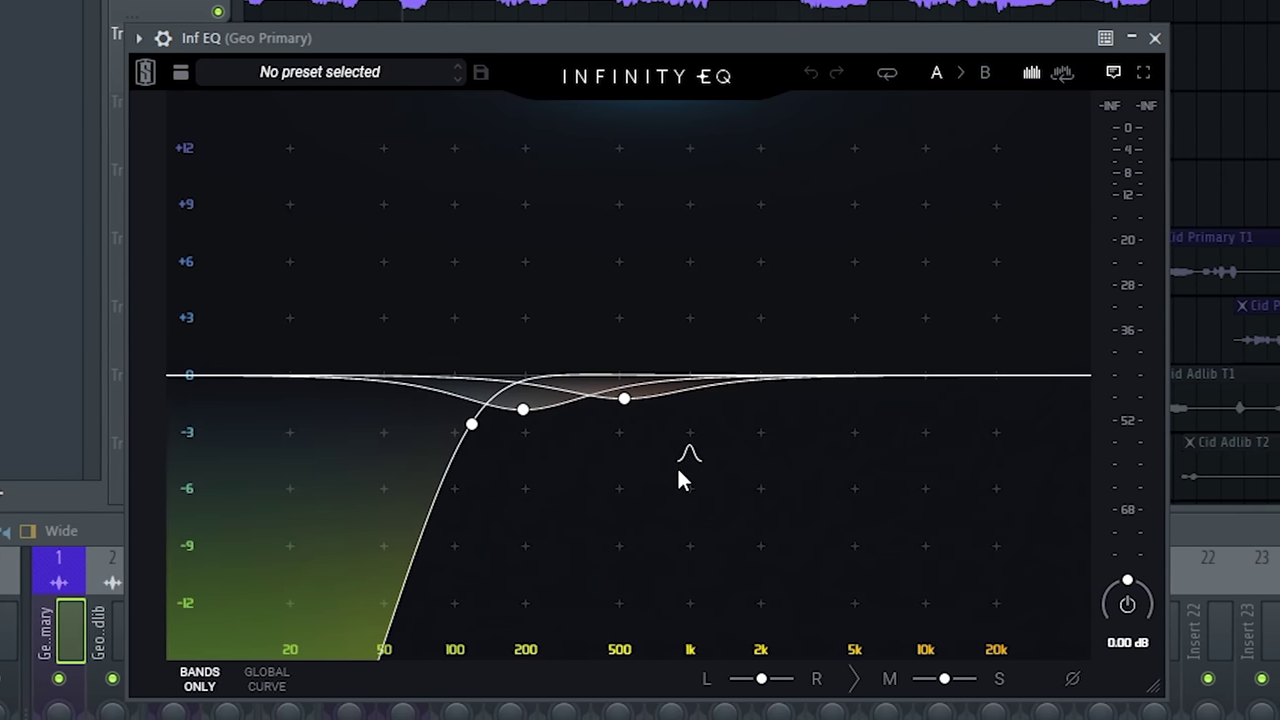
# Audition the Geo Primary vocal through Inf EQ and inspect the monitor and bands views of its Maximus.
pyautogui.press('space')
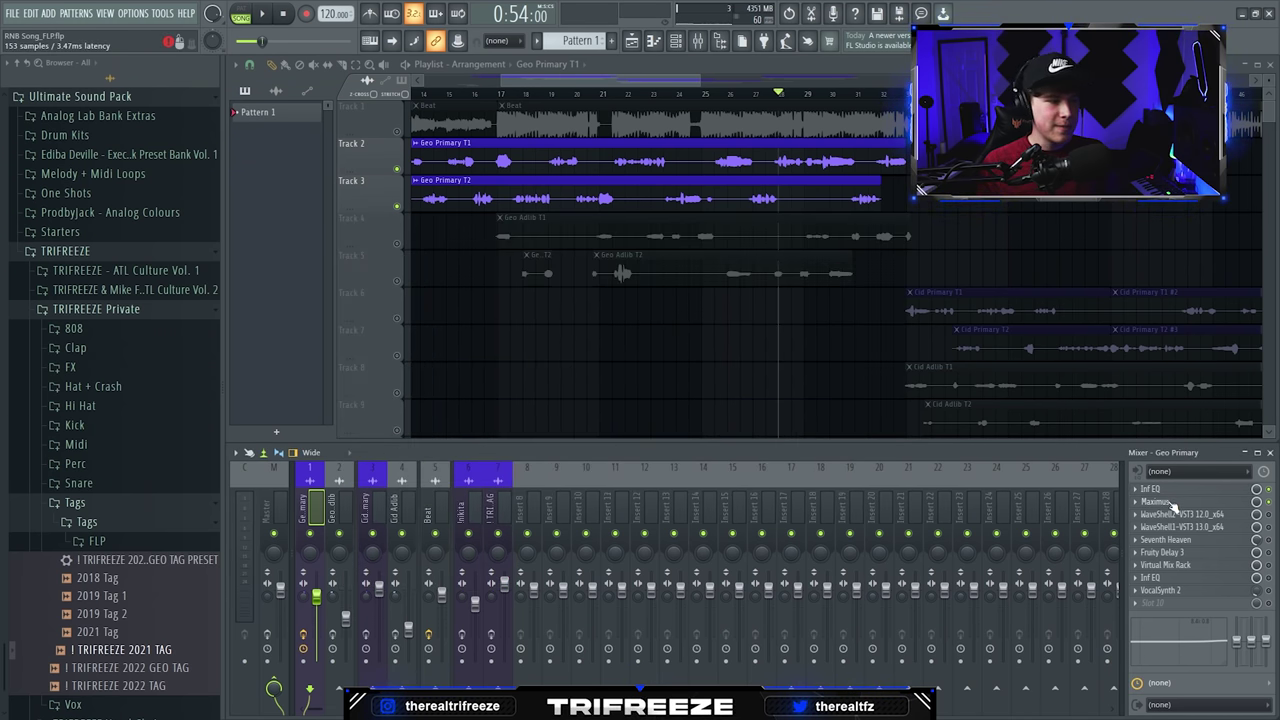
pyautogui.click(1160, 501)
pyautogui.moveTo(573, 235); pyautogui.dragTo(562, 221)
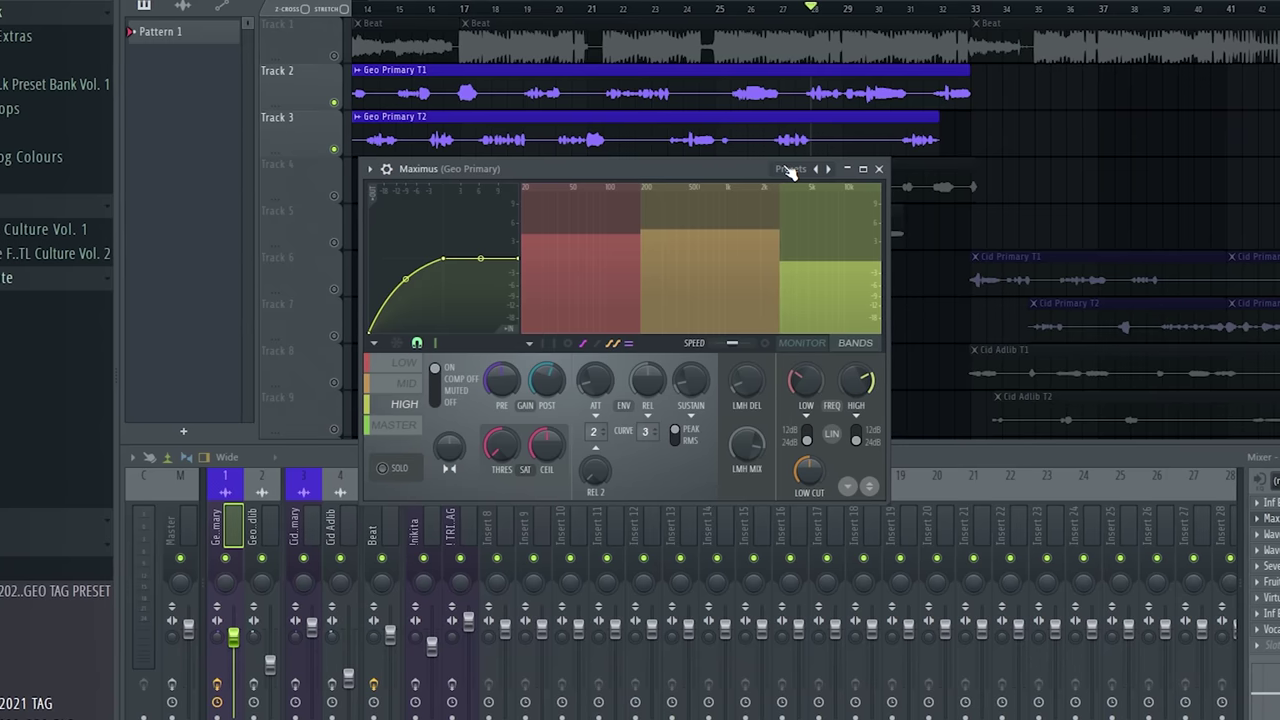
pyautogui.click(758, 222)
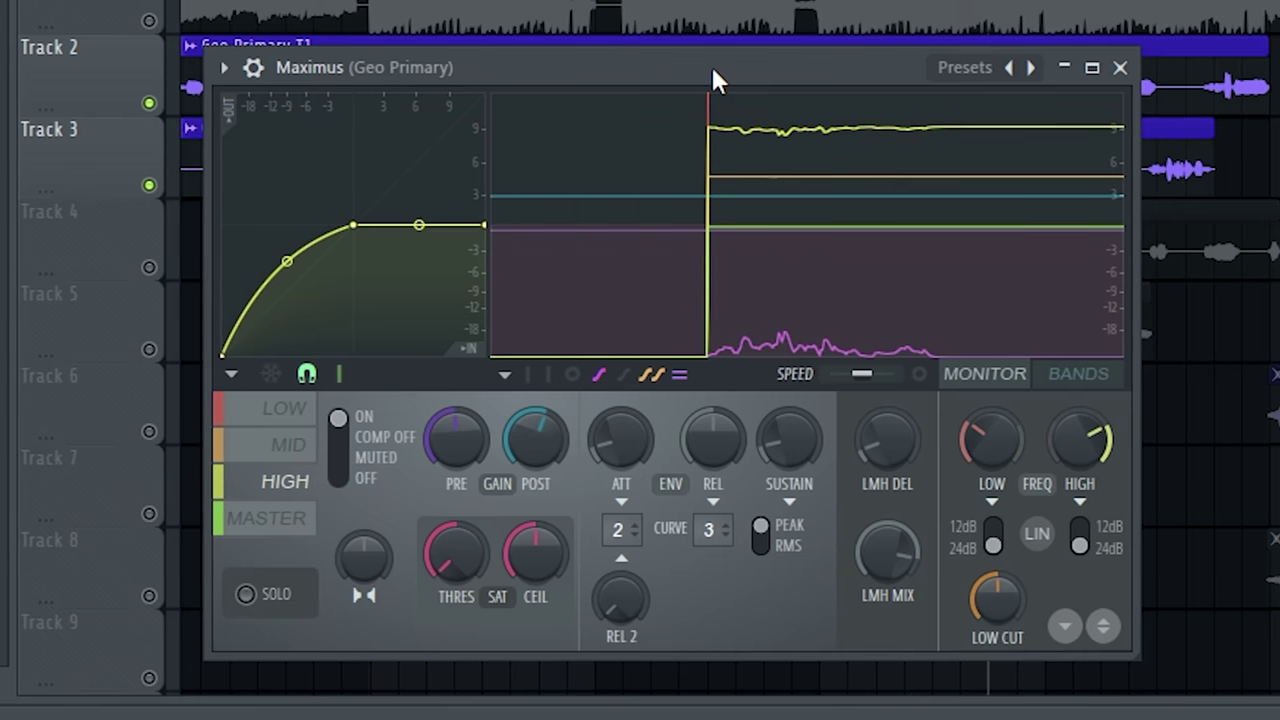
pyautogui.click(1063, 380)
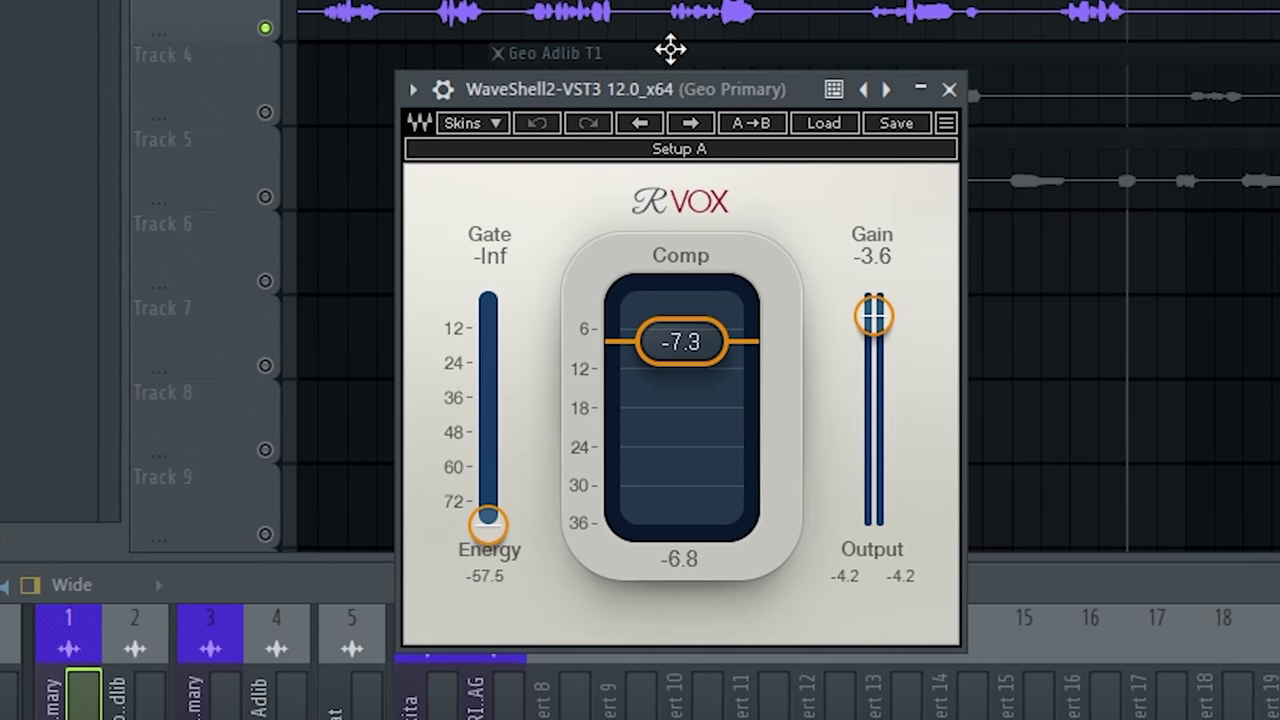
# Play sections of the Geo Primary vocals to audition the R-Vox compressor in the chain.
pyautogui.press('space')
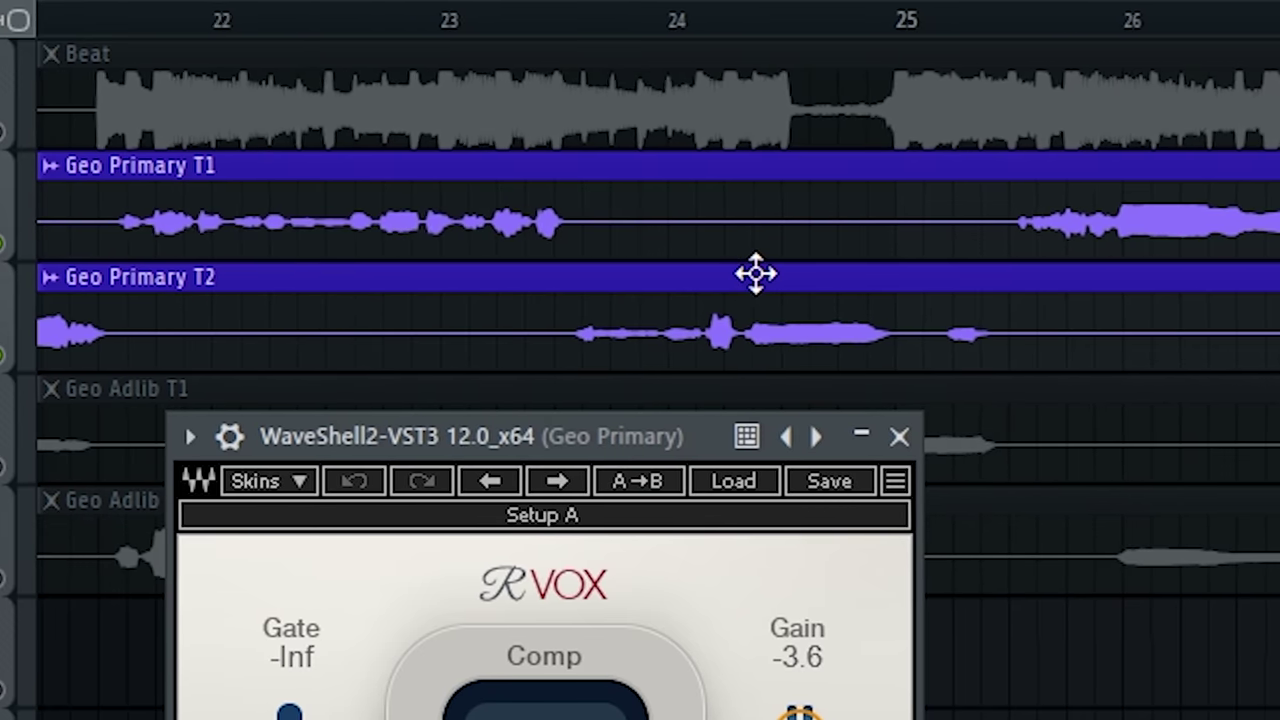
pyautogui.moveTo(636, 233); pyautogui.dragTo(648, 300)
pyautogui.scroll(3, 629, 208)
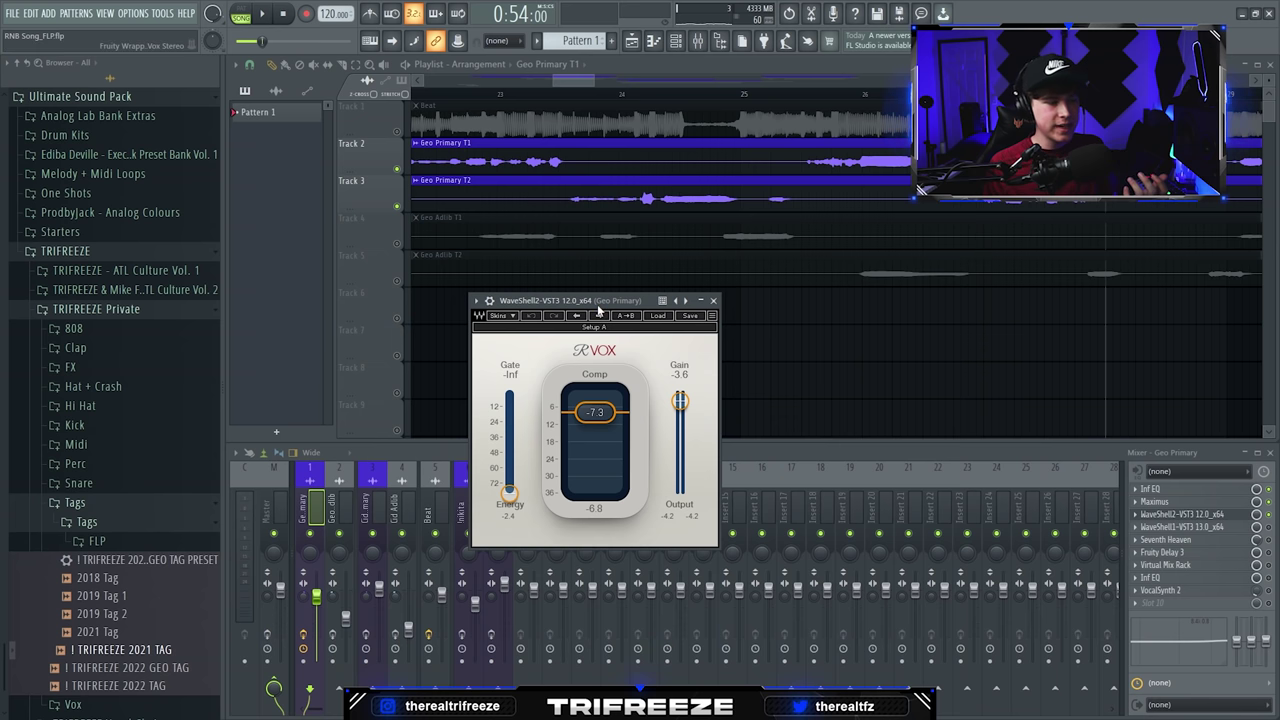
pyautogui.moveTo(597, 305); pyautogui.dragTo(606, 226)
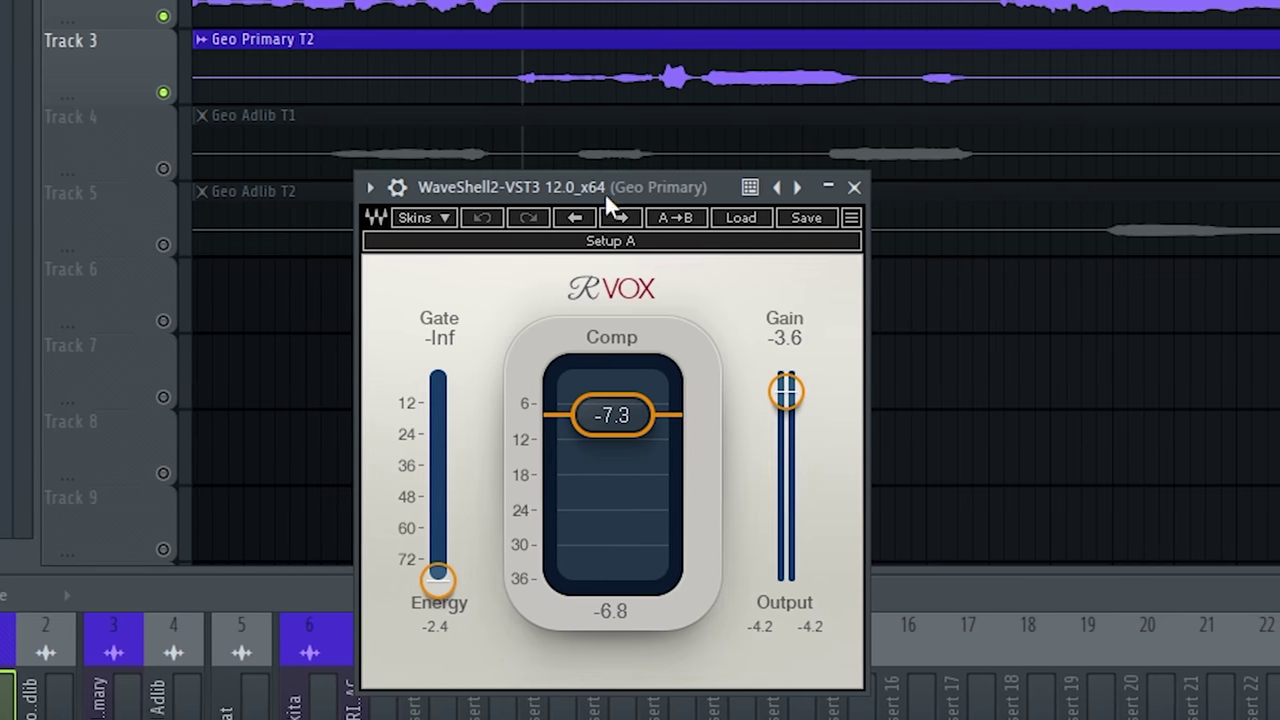
pyautogui.moveTo(625, 181); pyautogui.dragTo(636, 195)
pyautogui.press('space')
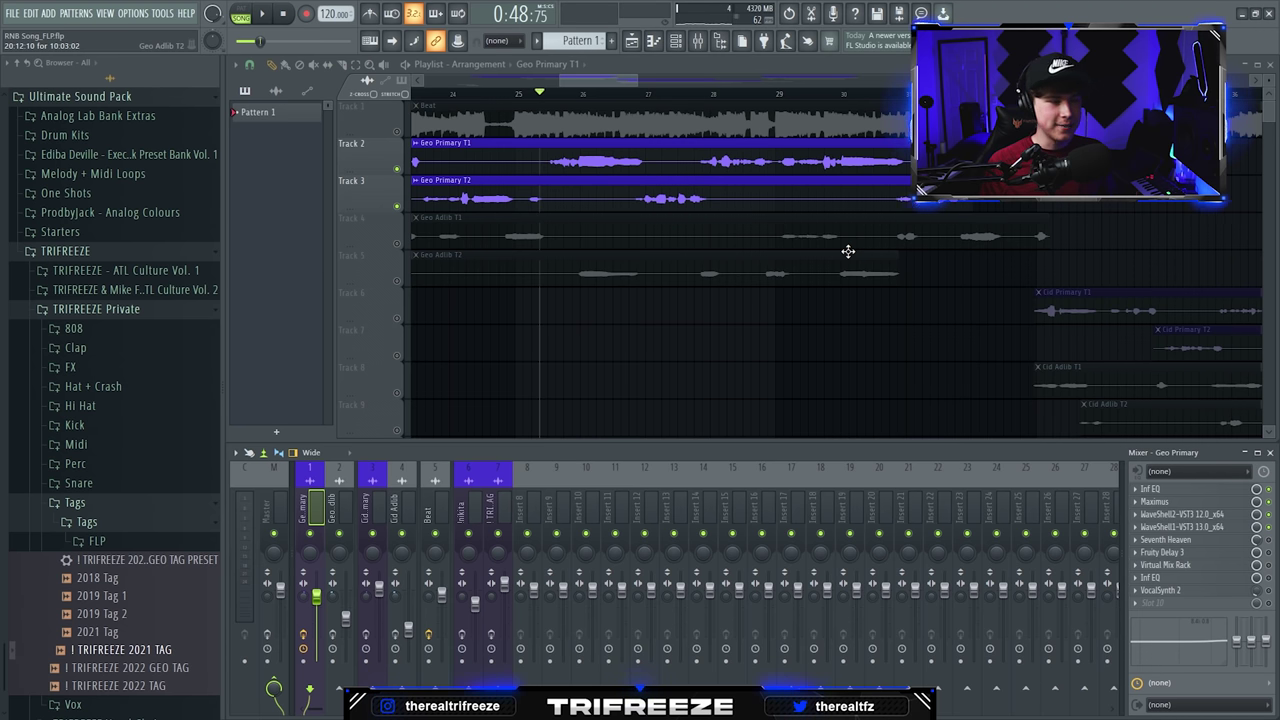
# Open the DeEsser in the Geo Primary chain and check its controls while listening to the vocal.
pyautogui.click(1182, 527)
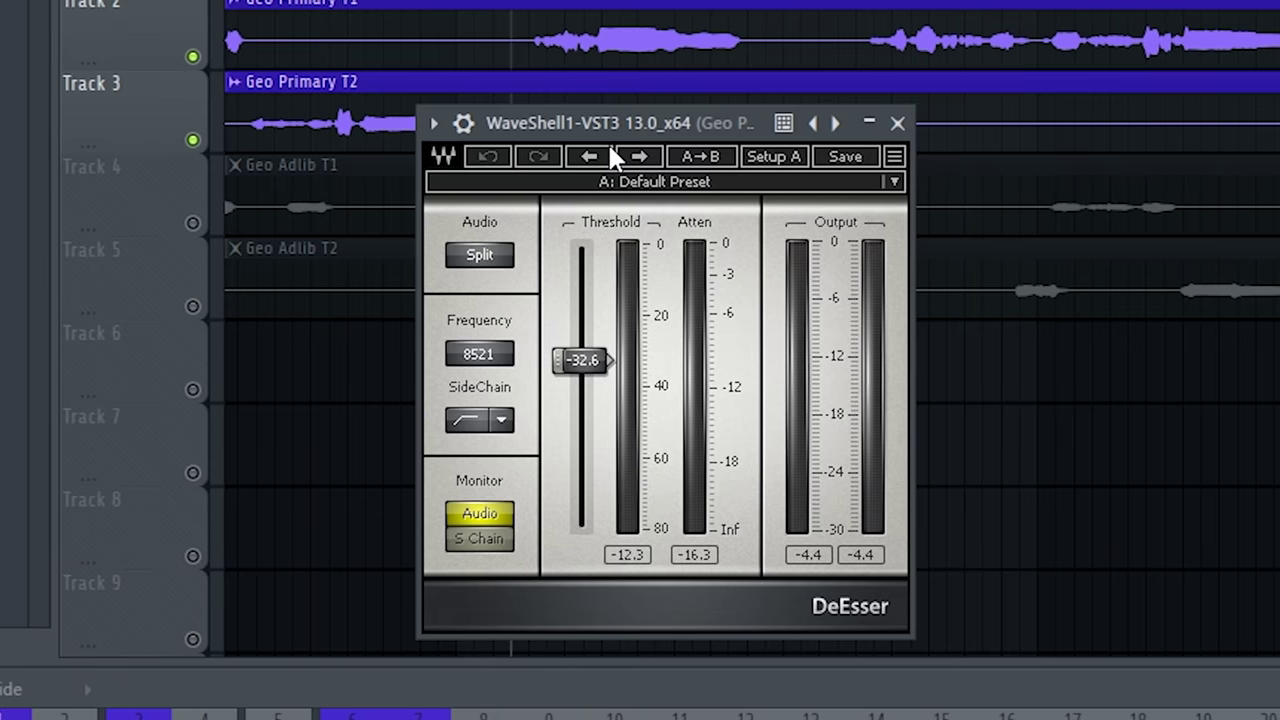
pyautogui.click(488, 538)
pyautogui.moveTo(461, 354)
pyautogui.mouseDown()
pyautogui.moveTo(461, 343)
pyautogui.moveTo(461, 380)
pyautogui.moveTo(474, 348)
pyautogui.moveTo(462, 300)
pyautogui.moveTo(446, 360)
pyautogui.mouseUp()
pyautogui.moveTo(462, 312); pyautogui.dragTo(462, 304)
pyautogui.moveTo(405, 350); pyautogui.dragTo(390, 353)
pyautogui.press('space')
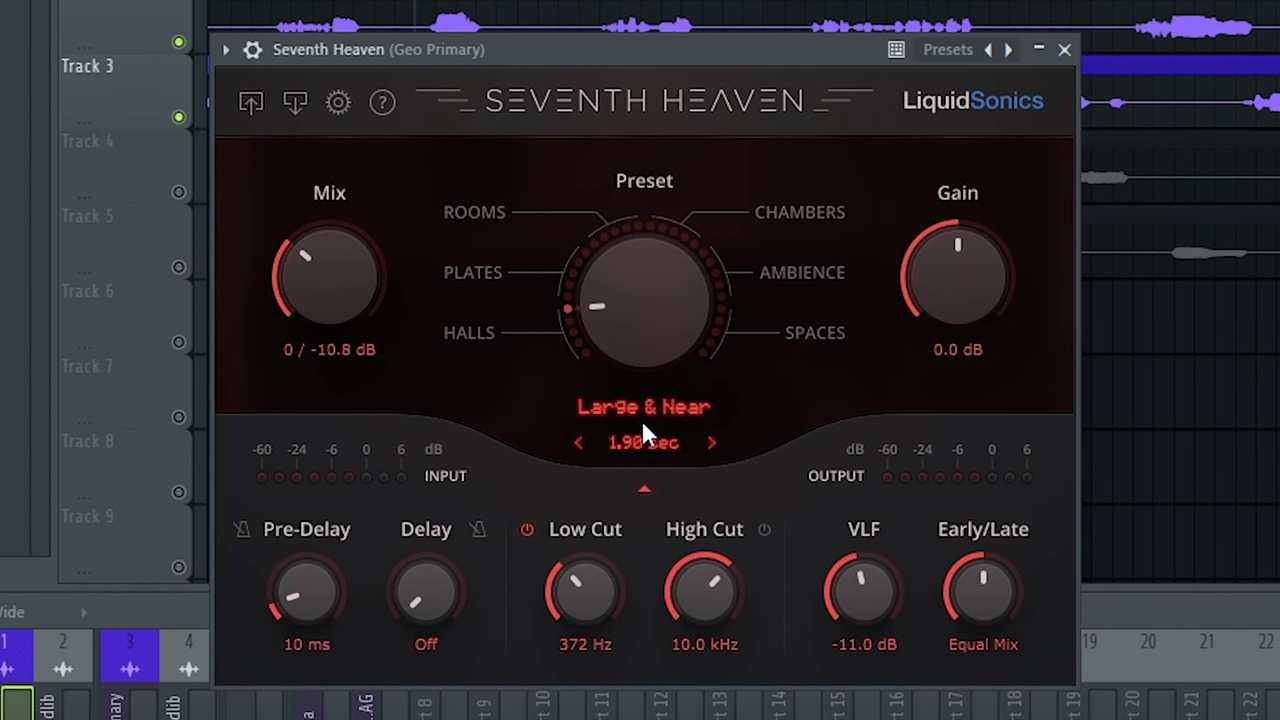
# Lower the mix of the Seventh Heaven reverb on Geo Primary to -12.2 dB during playback.
pyautogui.moveTo(450, 43); pyautogui.dragTo(466, 71)
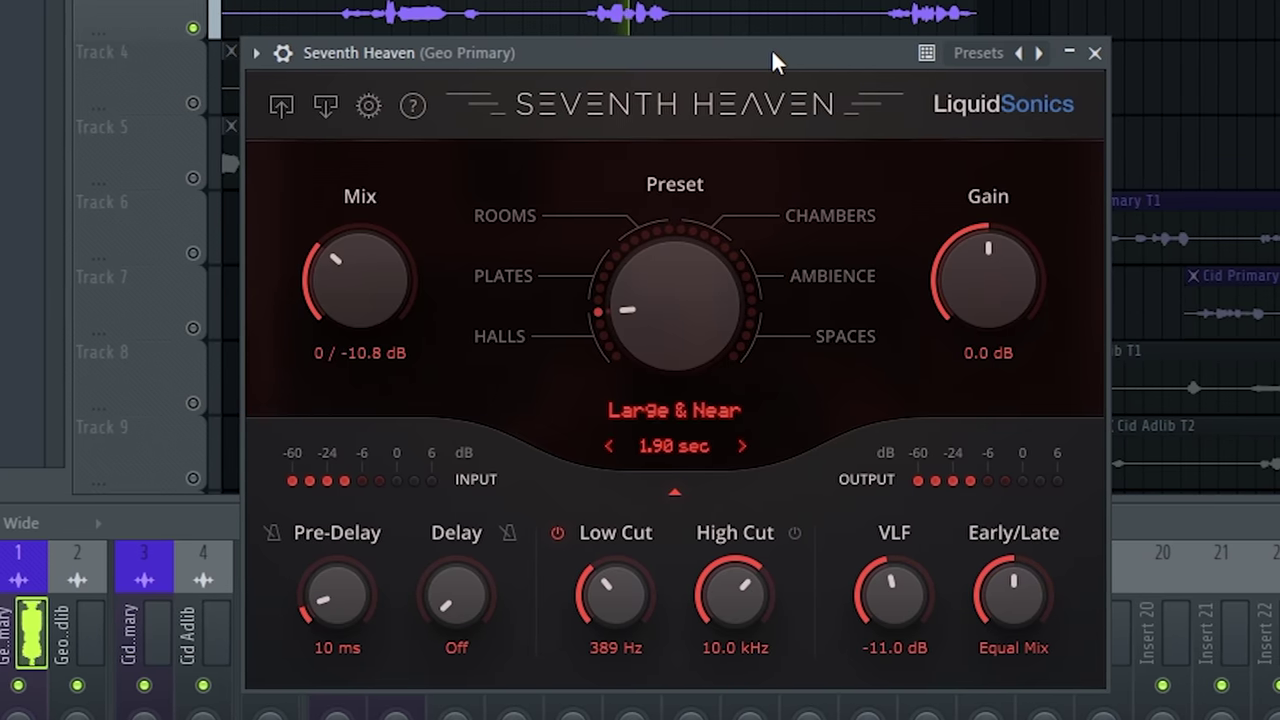
pyautogui.moveTo(771, 48); pyautogui.dragTo(766, 42)
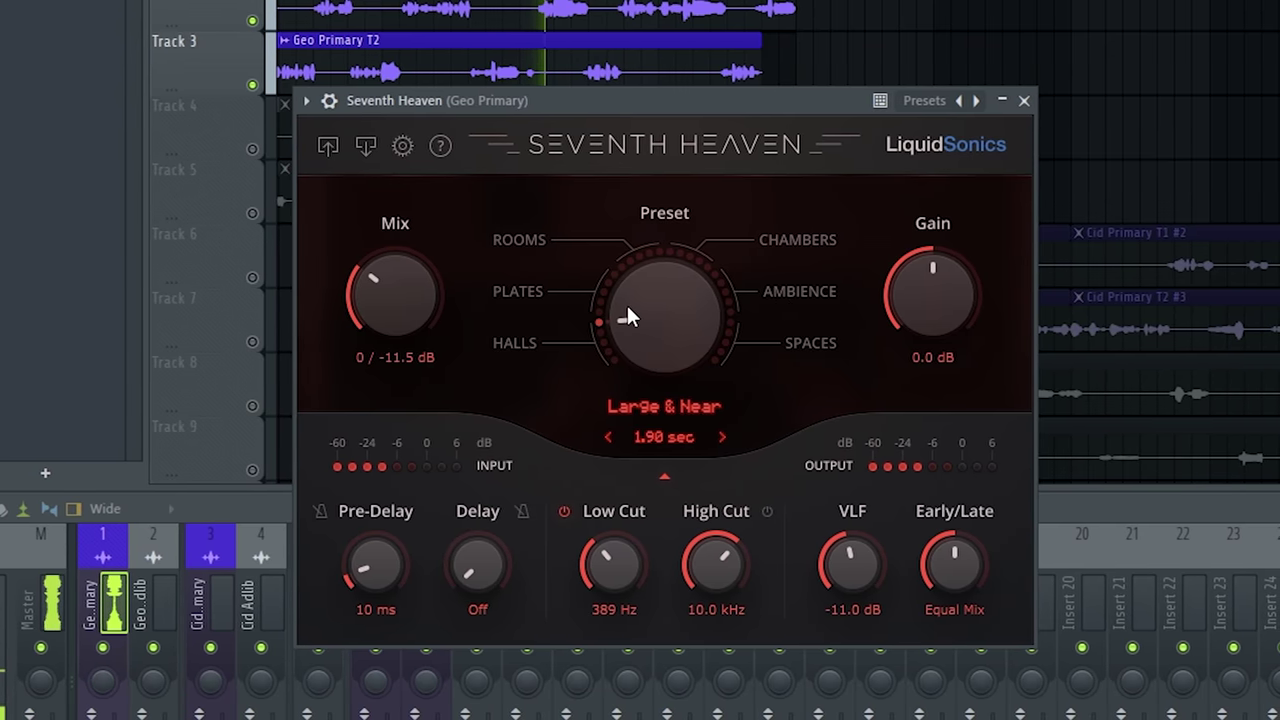
pyautogui.moveTo(402, 312); pyautogui.dragTo(402, 315)
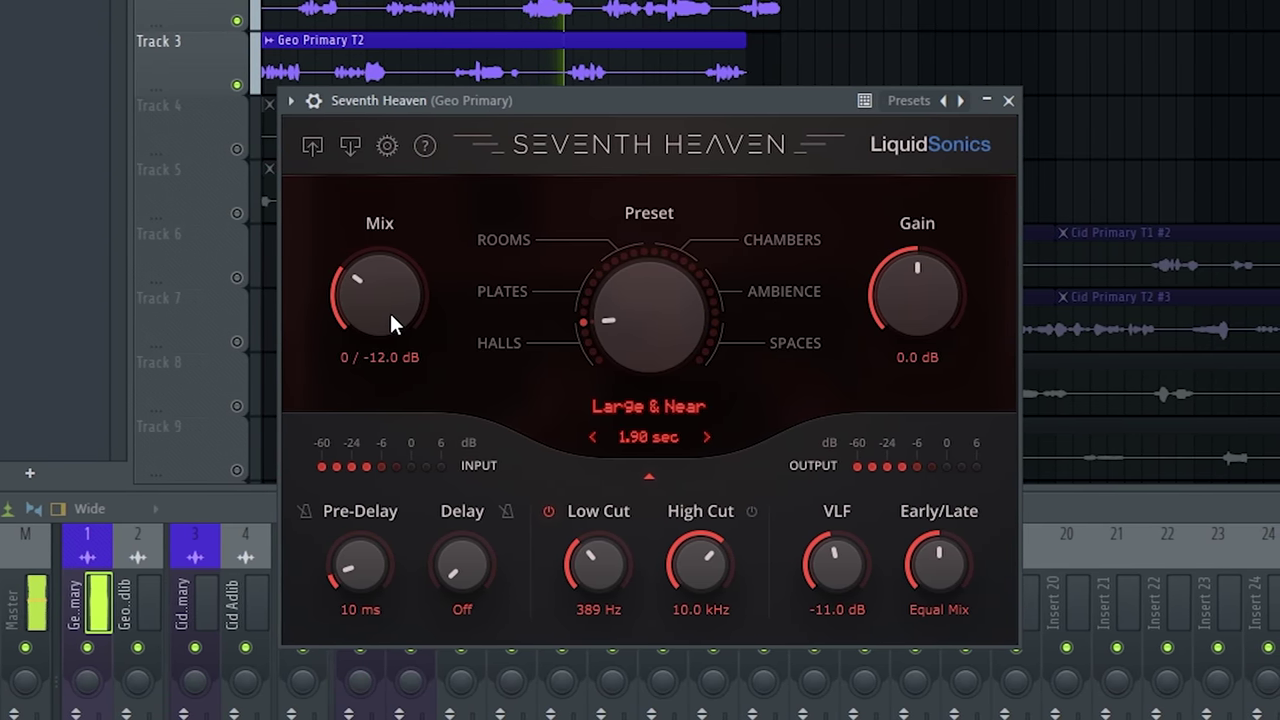
pyautogui.moveTo(557, 100); pyautogui.dragTo(601, 112)
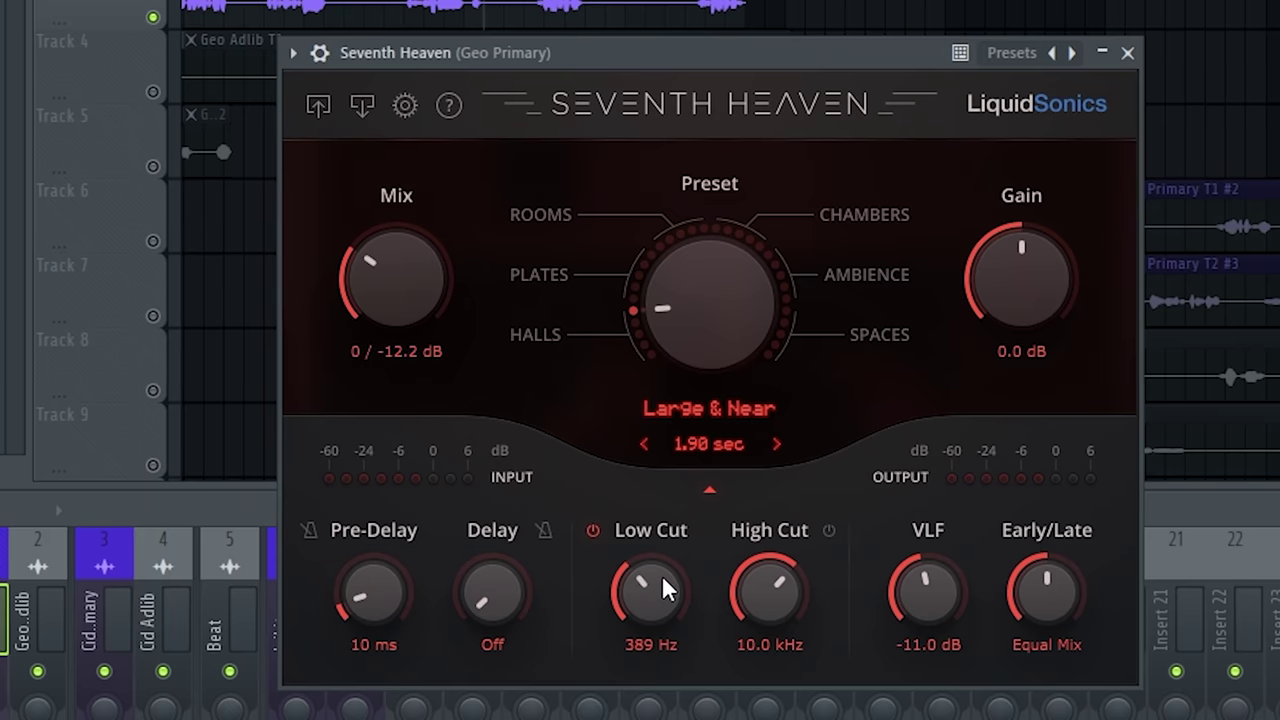
# Sweep the Seventh Heaven low cut up to 2.45 kHz, set it to 566 Hz and close the reverb.
pyautogui.moveTo(648, 599); pyautogui.dragTo(614, 680)
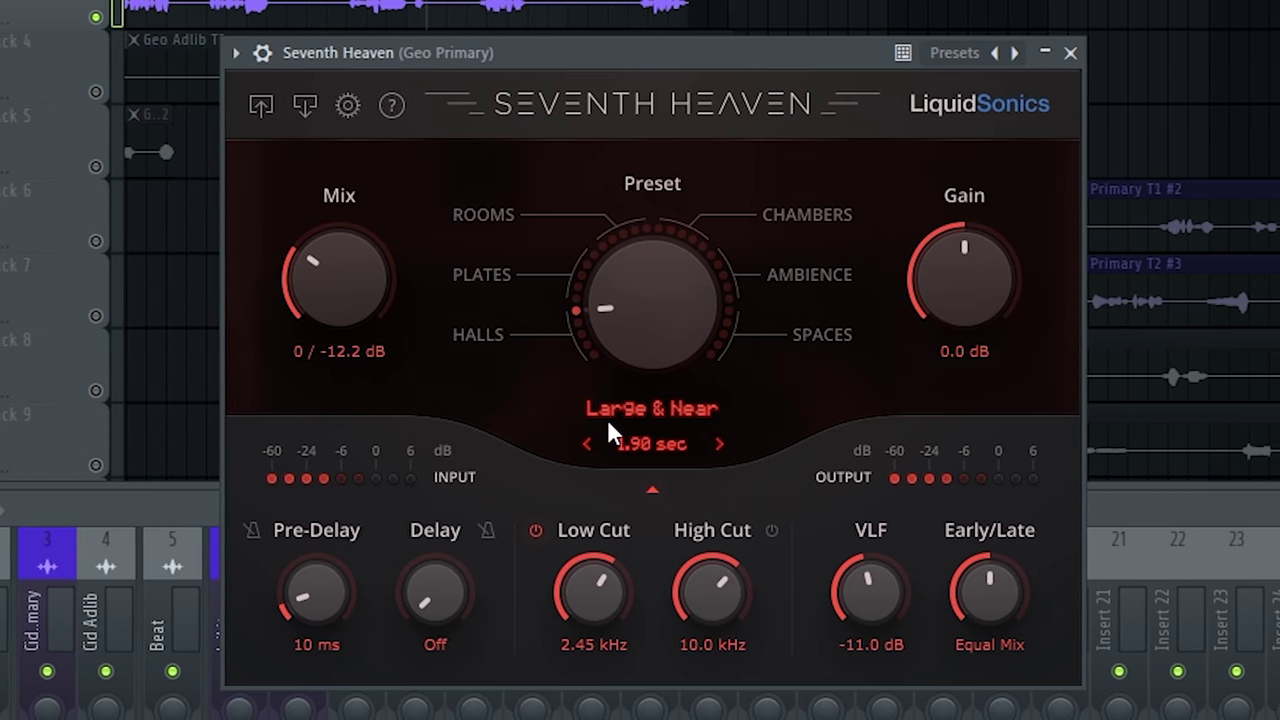
pyautogui.moveTo(591, 590)
pyautogui.mouseDown()
pyautogui.moveTo(586, 688)
pyautogui.moveTo(574, 684)
pyautogui.moveTo(580, 590)
pyautogui.mouseUp()
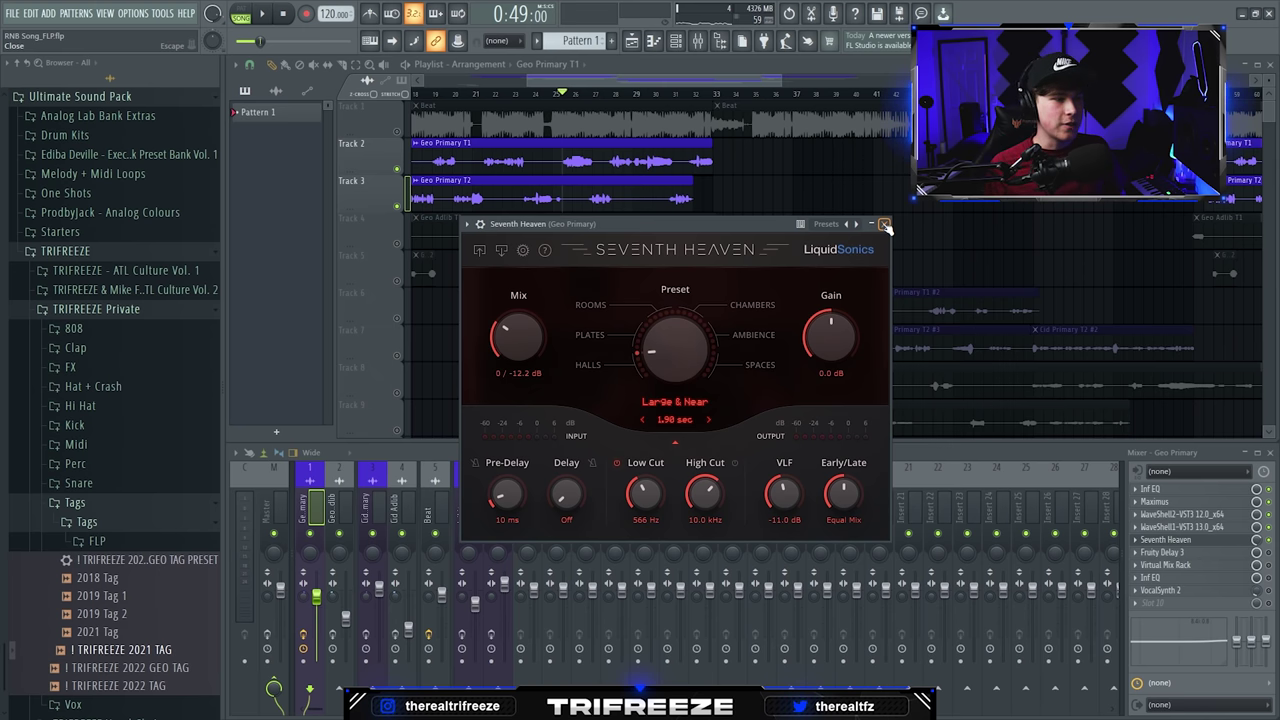
pyautogui.click(884, 224)
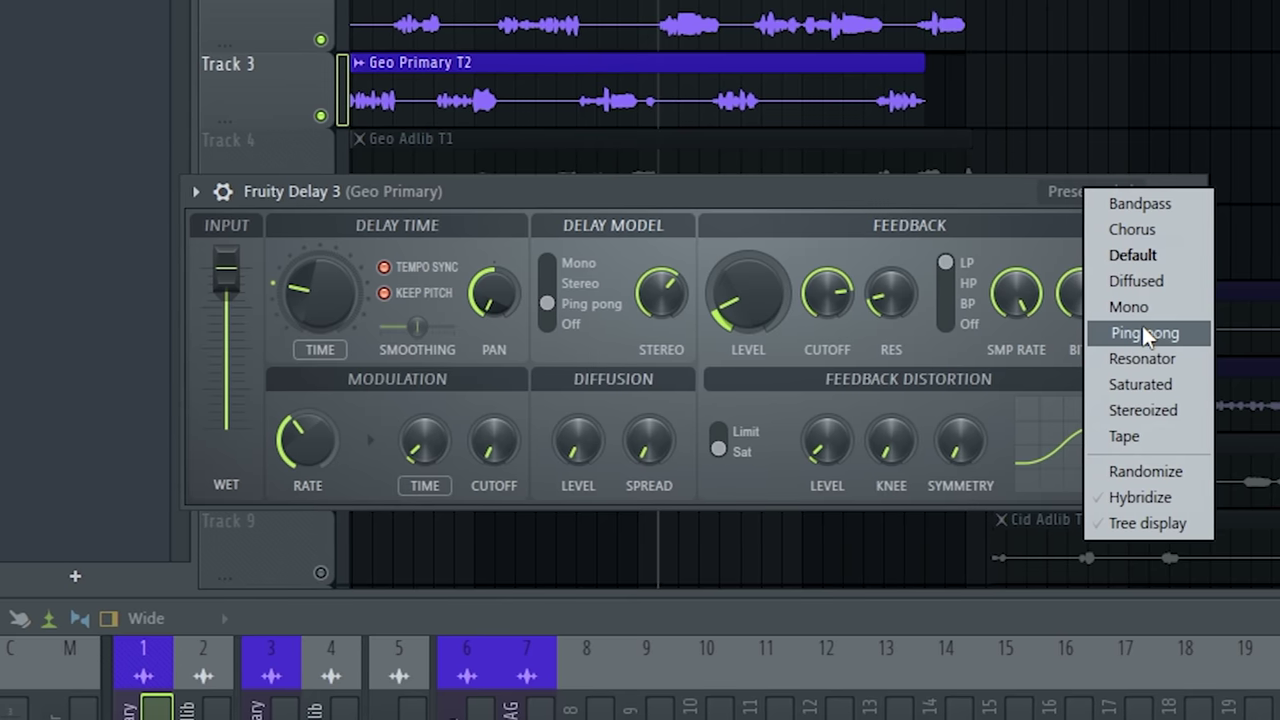
# Review the Fruity Delay 3 presets without changing them and play the Geo Primary vocal.
pyautogui.click(688, 250)
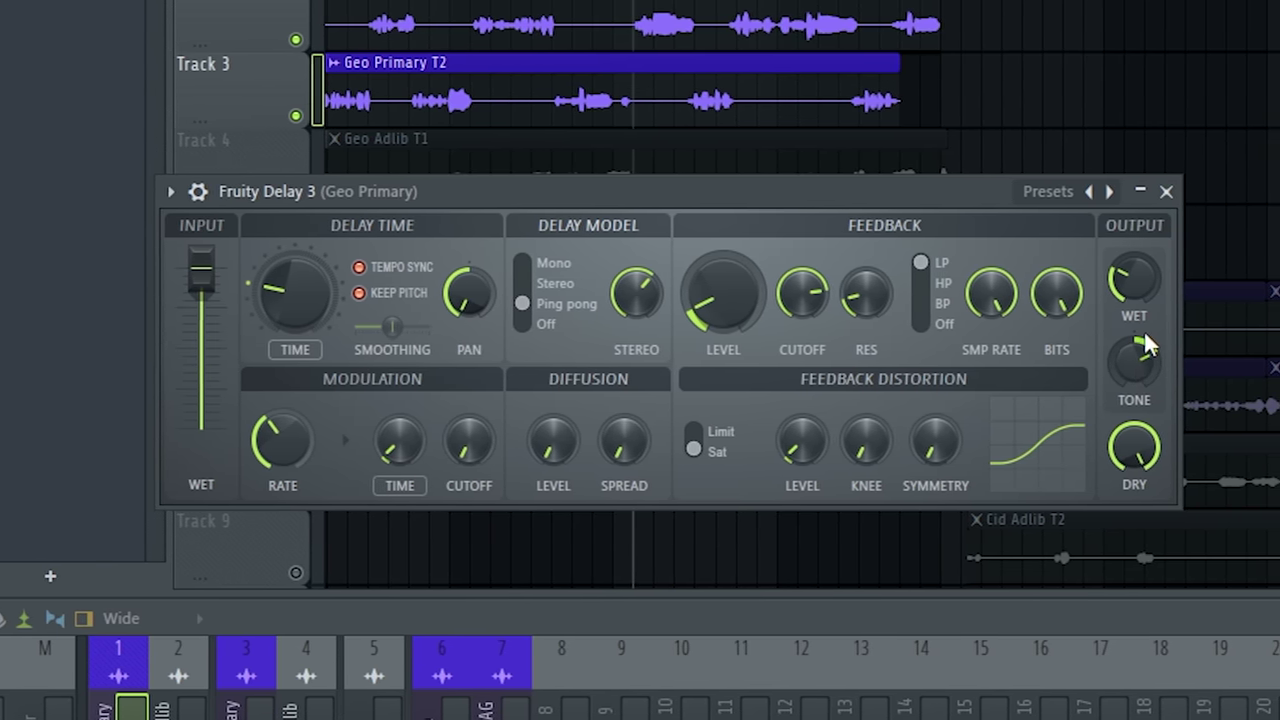
pyautogui.press('space')
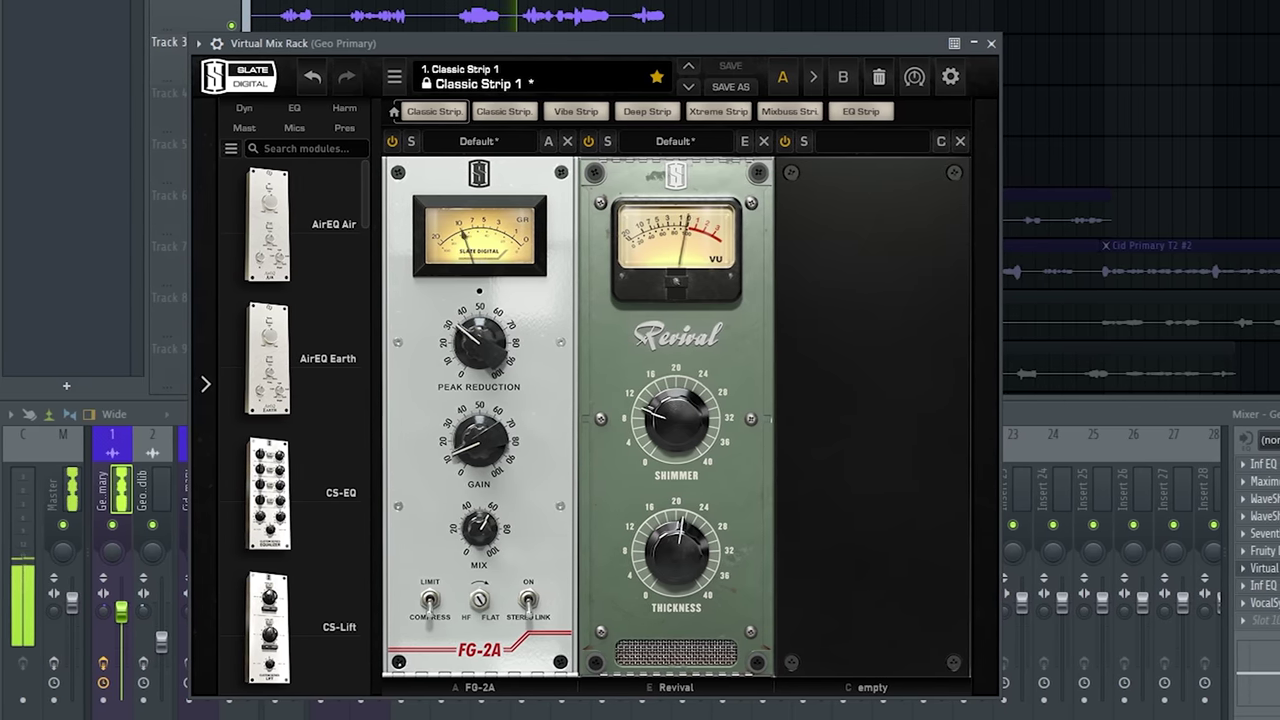
# Open the second Inf EQ on Geo Primary and examine its low cut and dips against the playing vocal's spectrum.
pyautogui.click(1213, 579)
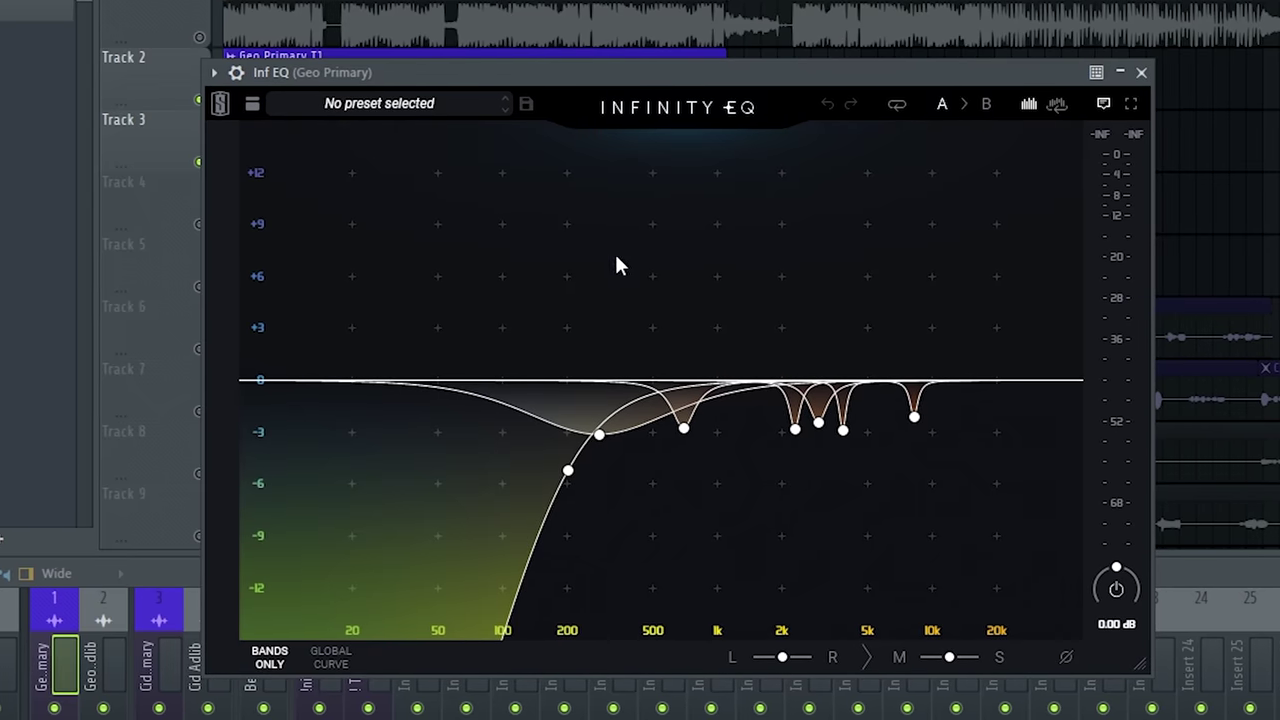
pyautogui.click(524, 334)
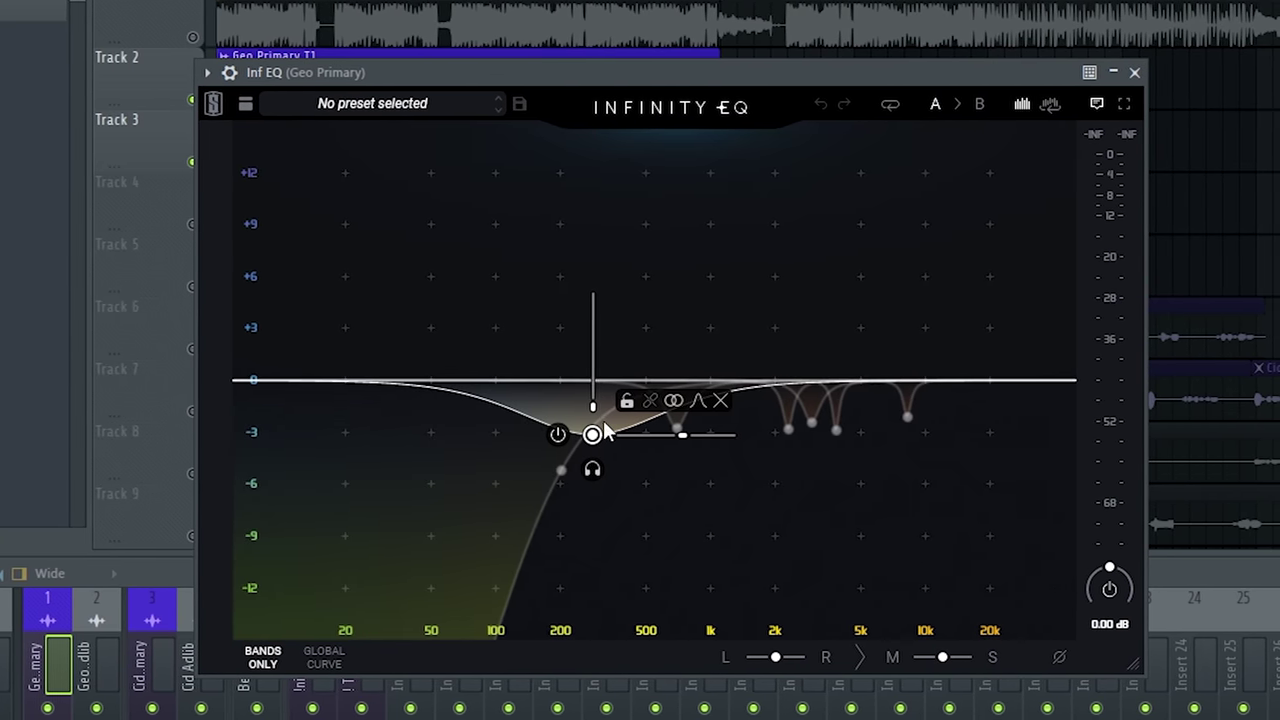
pyautogui.click(557, 470)
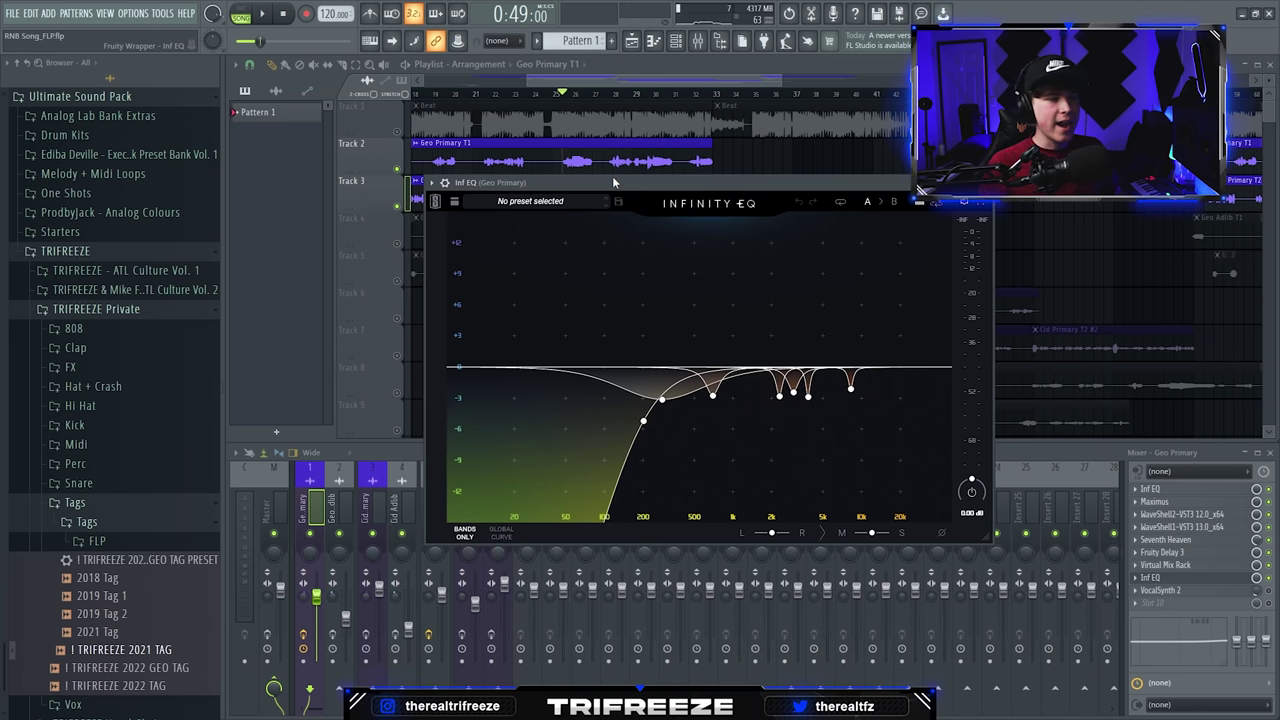
pyautogui.press('space')
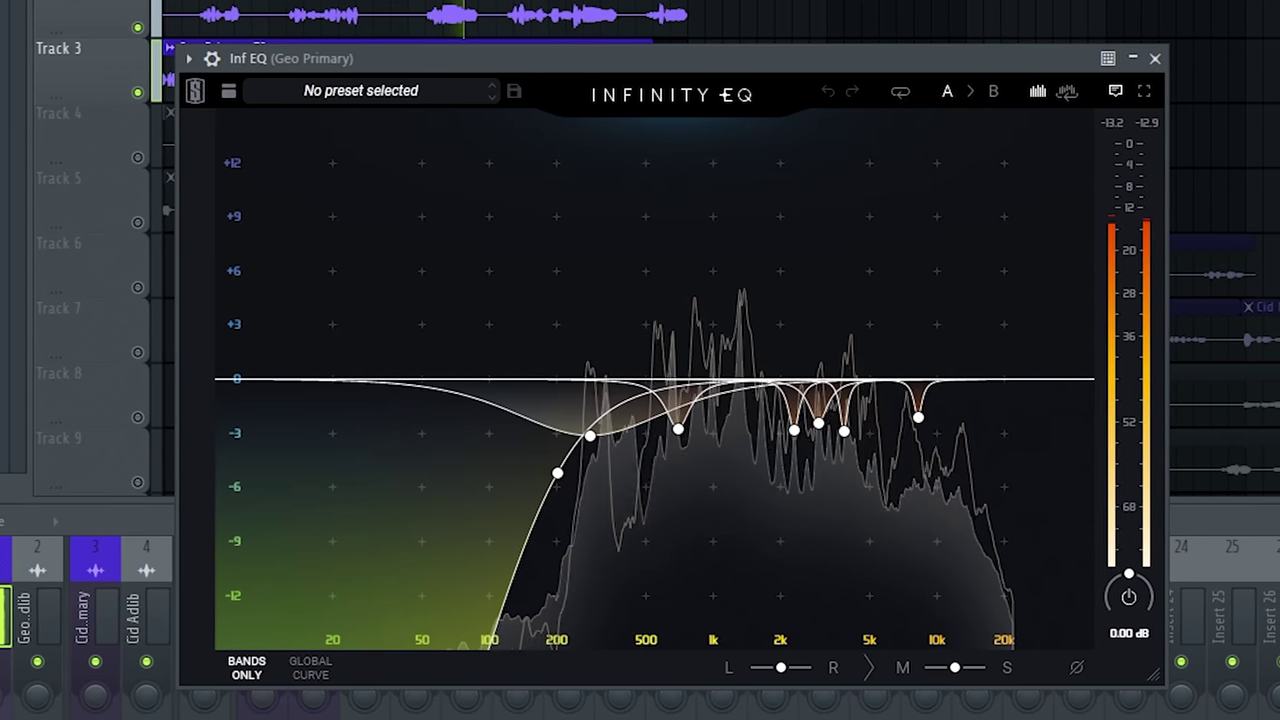
pyautogui.click(428, 3)
pyautogui.click(589, 682)
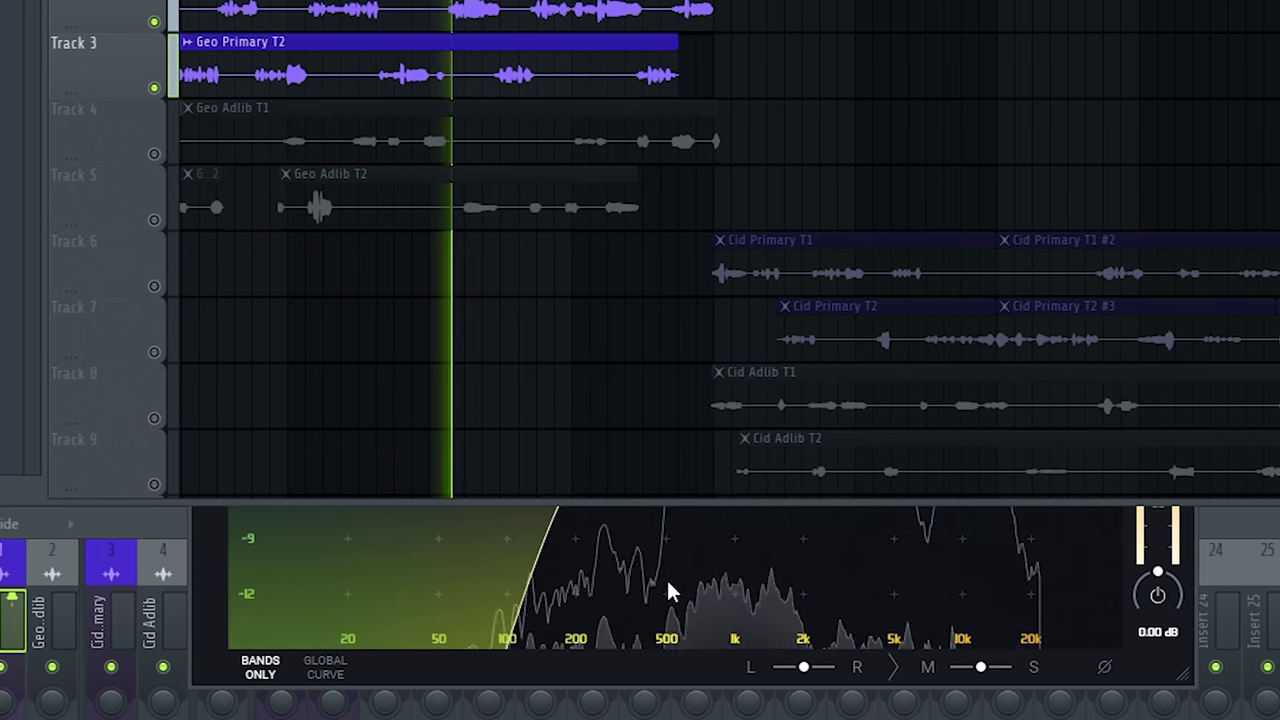
pyautogui.click(688, 532)
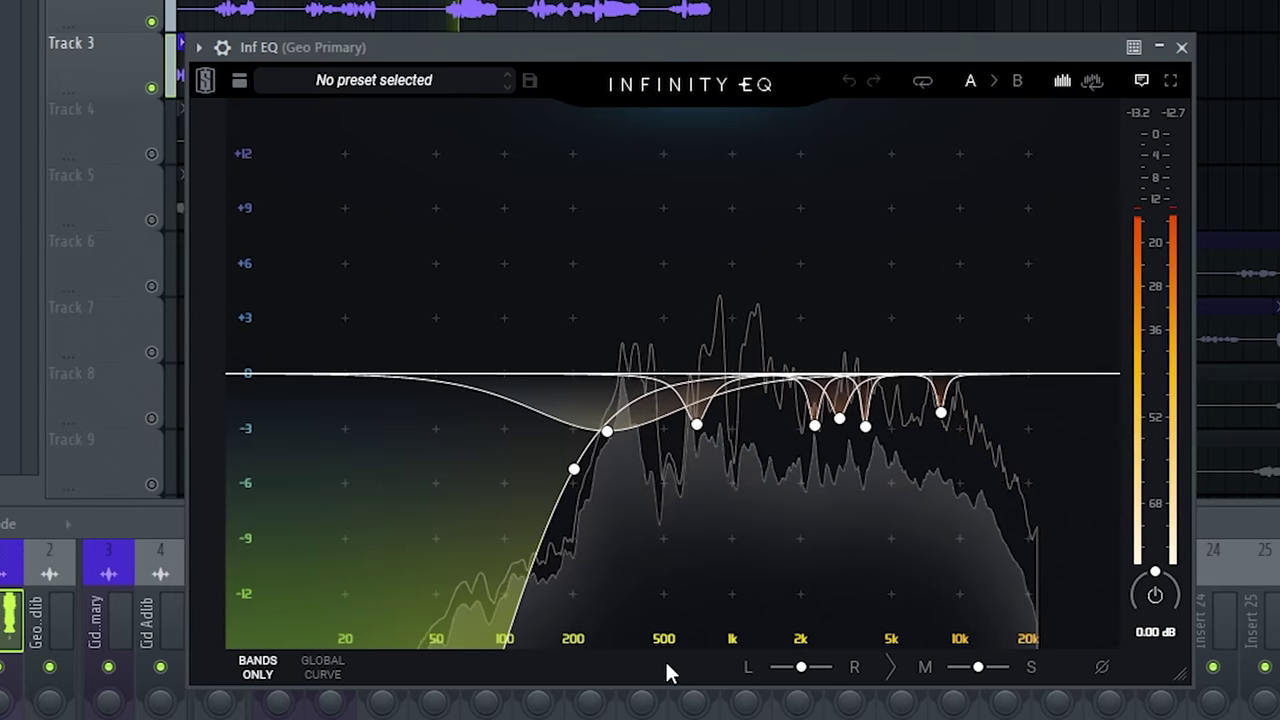
# Replace the second Inf EQ's dip near 3 kHz with a narrow, strong boost and sweep it to 1.34 kHz at +35.8 dB.
pyautogui.moveTo(686, 183); pyautogui.dragTo(683, 204)
pyautogui.moveTo(653, 78); pyautogui.dragTo(637, 68)
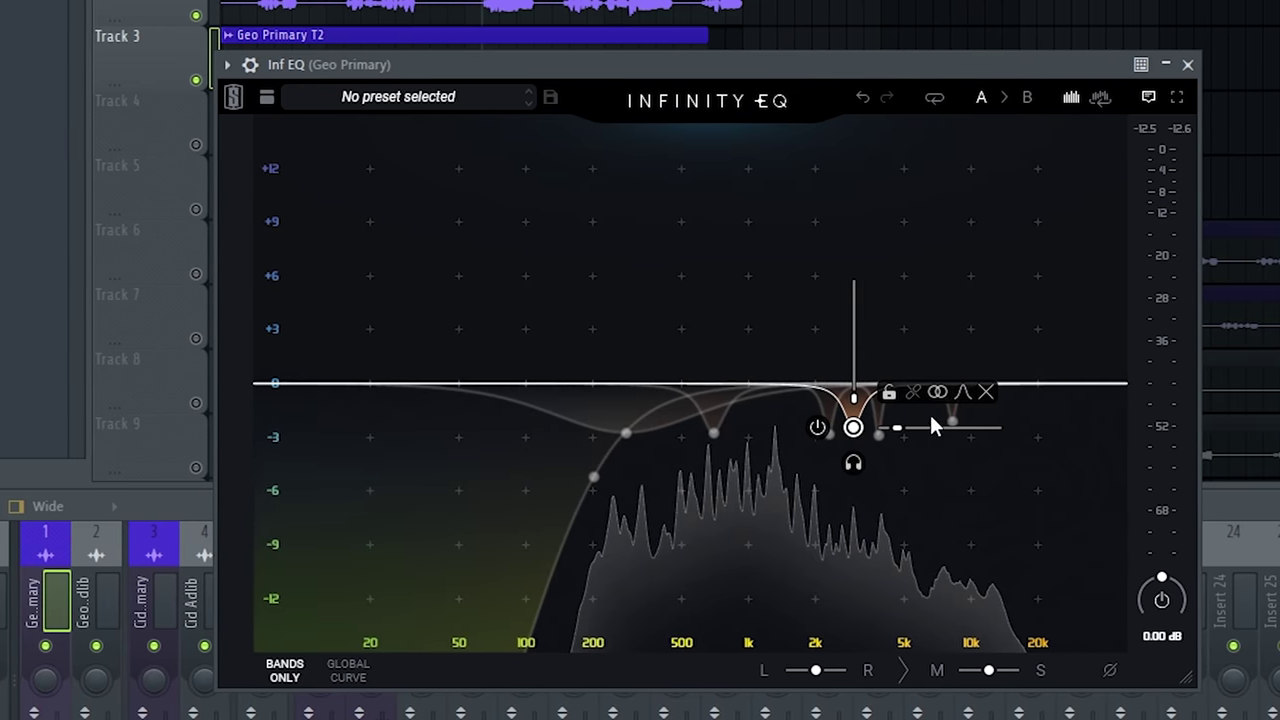
pyautogui.click(840, 341)
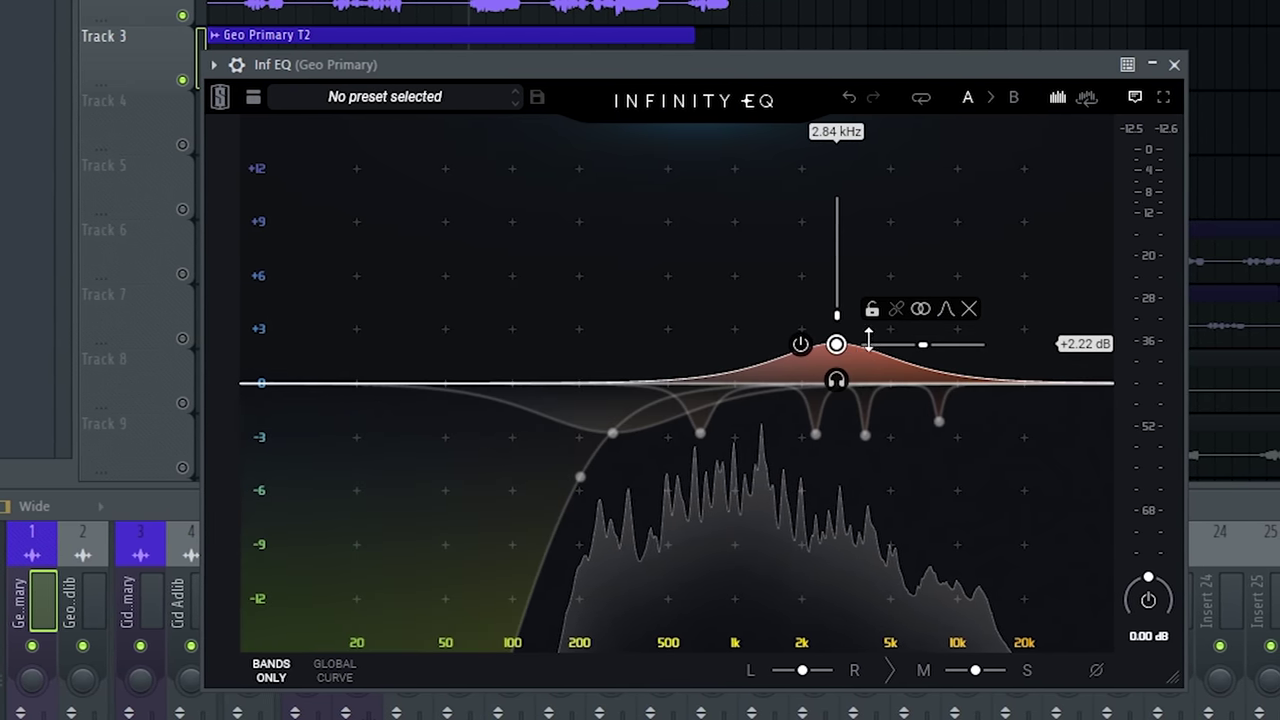
pyautogui.moveTo(870, 344)
pyautogui.mouseDown()
pyautogui.moveTo(845, 345)
pyautogui.moveTo(869, 347)
pyautogui.mouseUp()
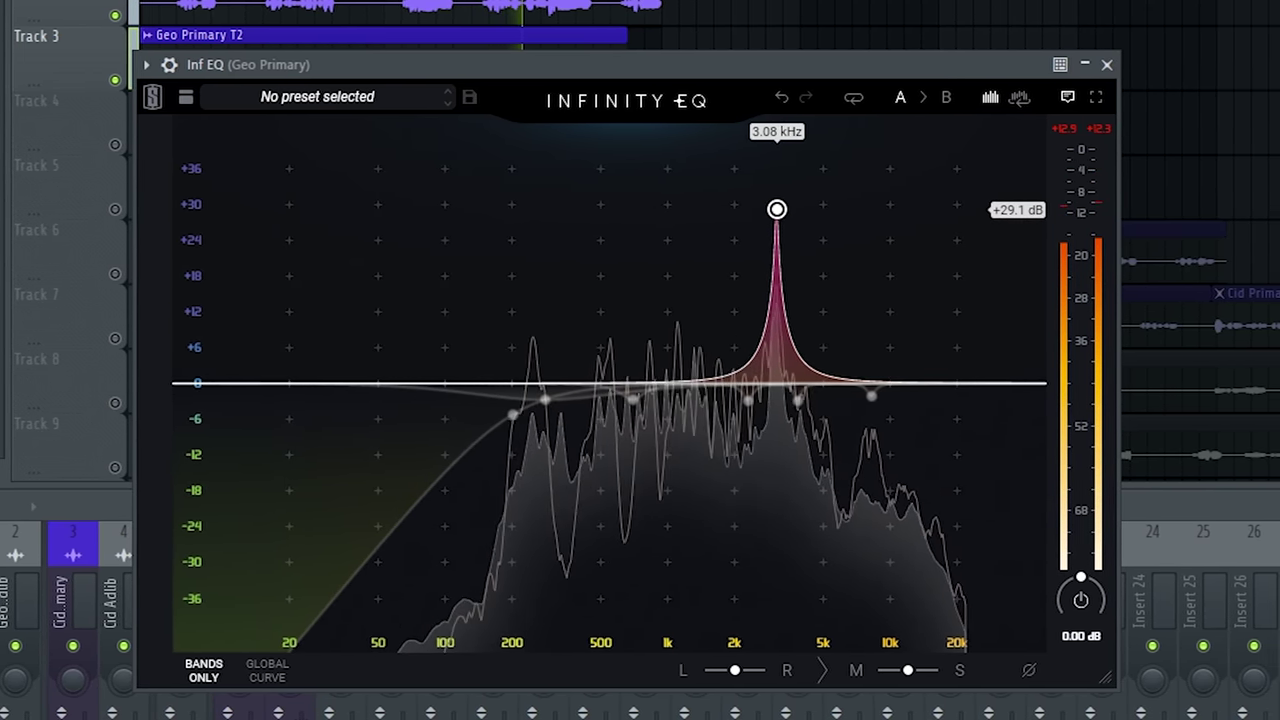
pyautogui.moveTo(770, 210); pyautogui.dragTo(770, 222)
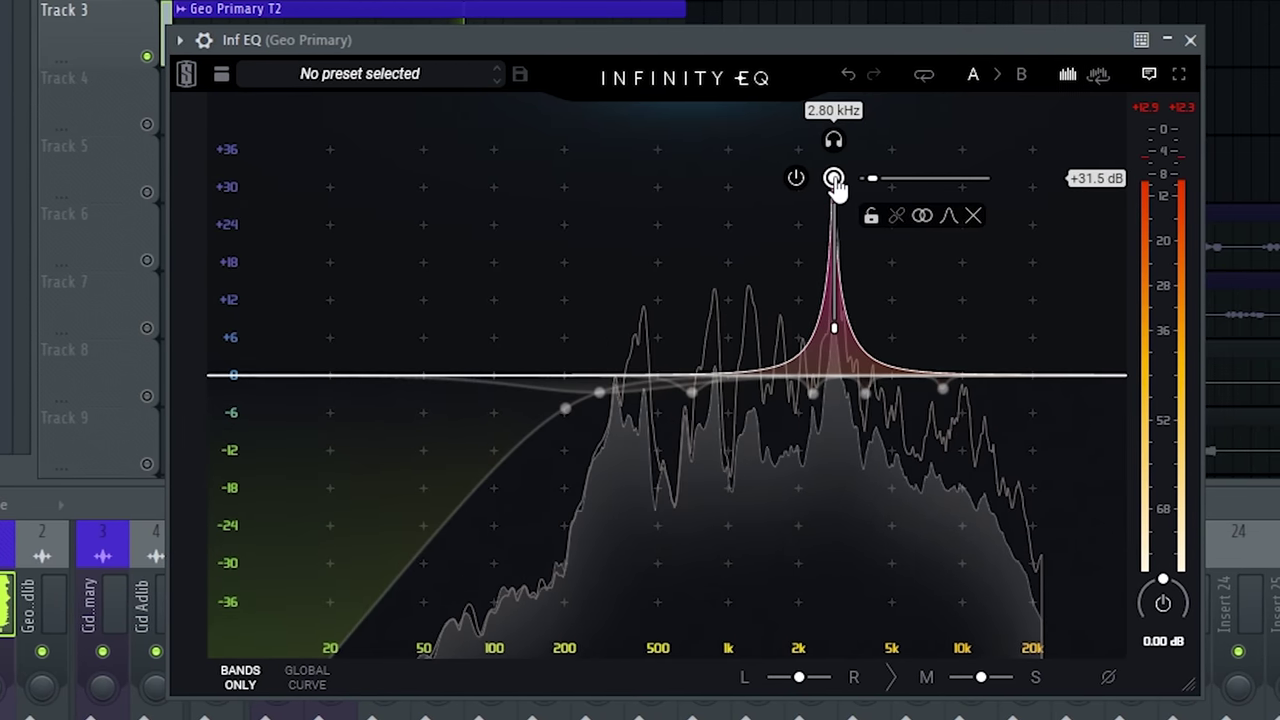
pyautogui.moveTo(776, 273); pyautogui.dragTo(764, 271)
pyautogui.moveTo(813, 174); pyautogui.dragTo(718, 151)
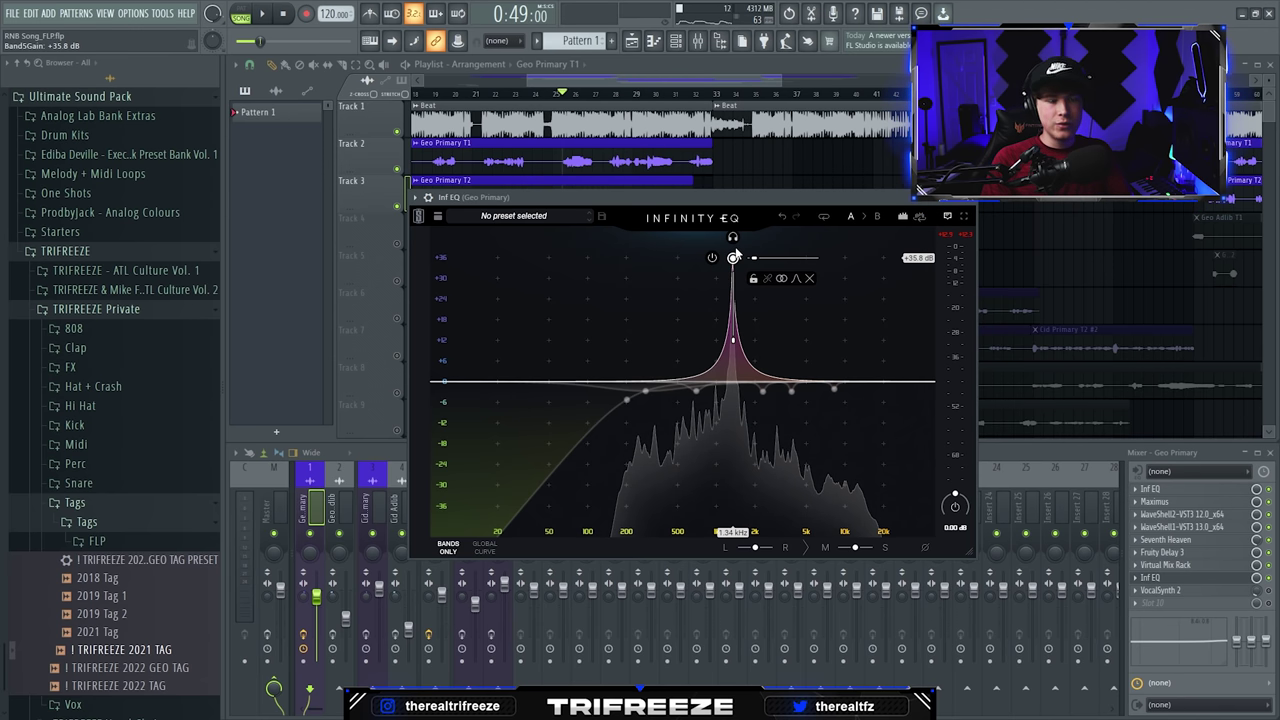
# Pull the boosted band down into a narrow cut of about -4.28 dB at 1.32 kHz.
pyautogui.moveTo(734, 257); pyautogui.dragTo(729, 257)
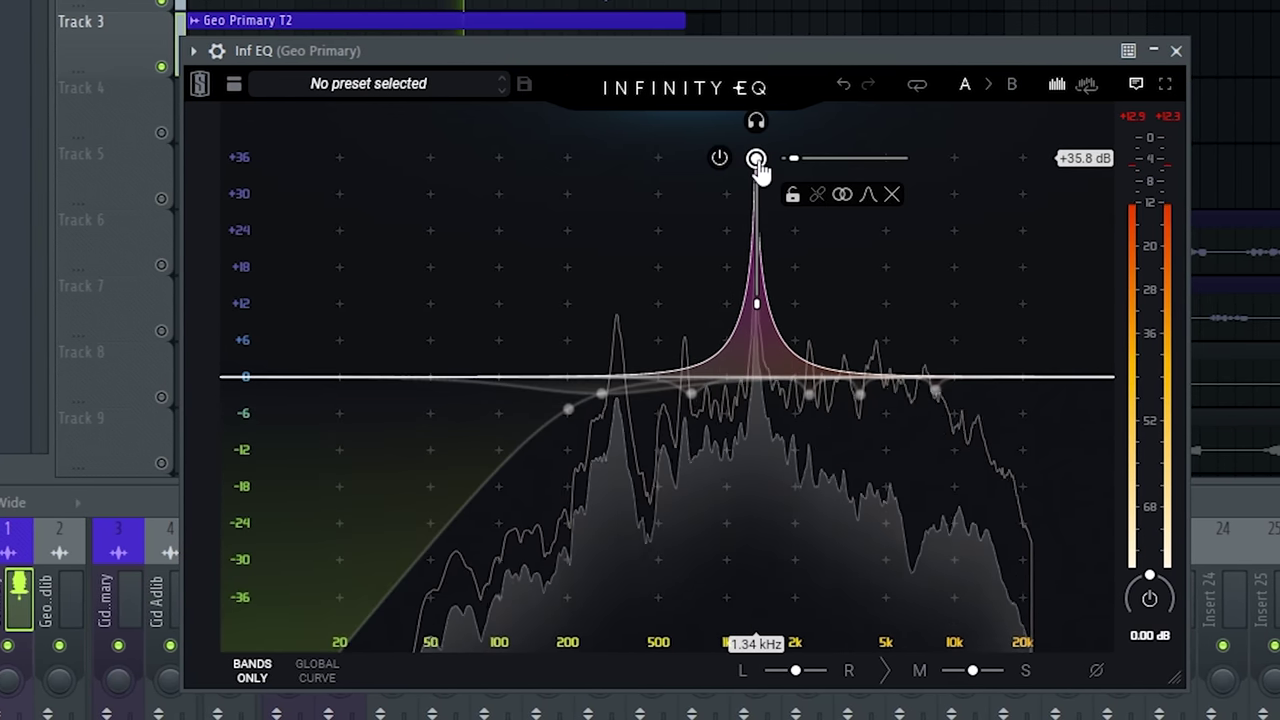
pyautogui.moveTo(758, 158); pyautogui.dragTo(759, 224)
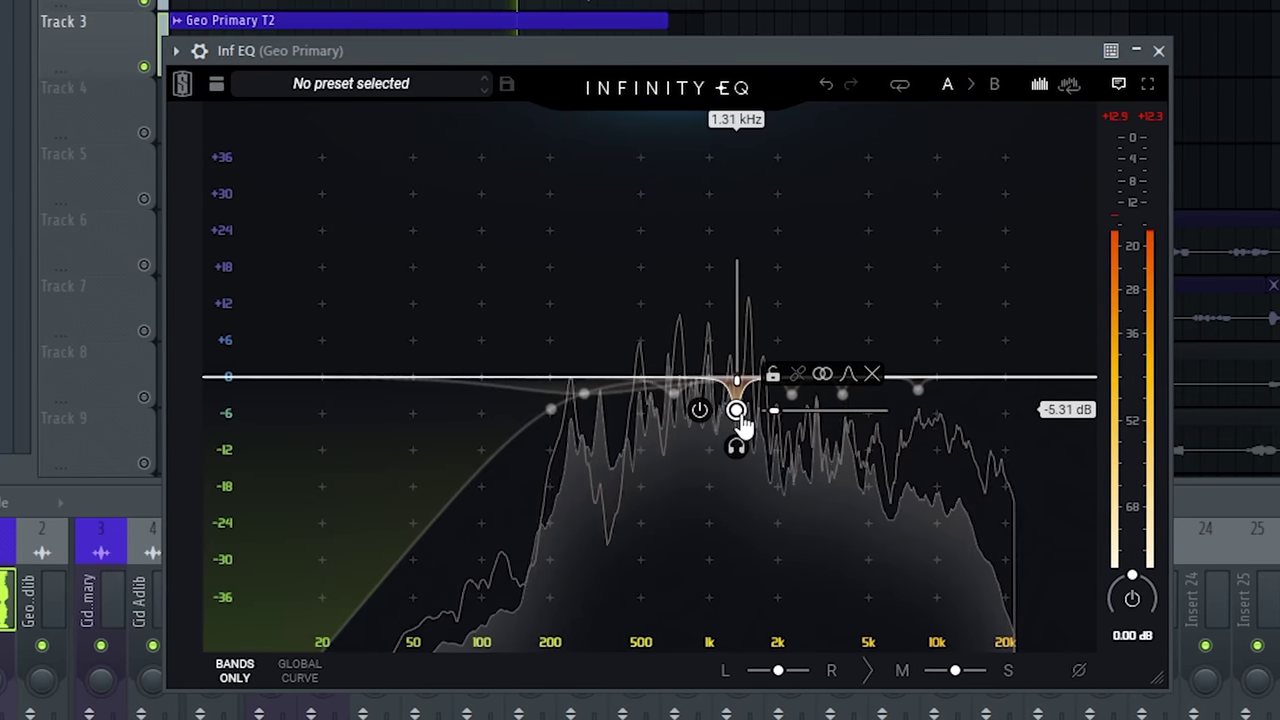
pyautogui.moveTo(825, 434); pyautogui.dragTo(820, 434)
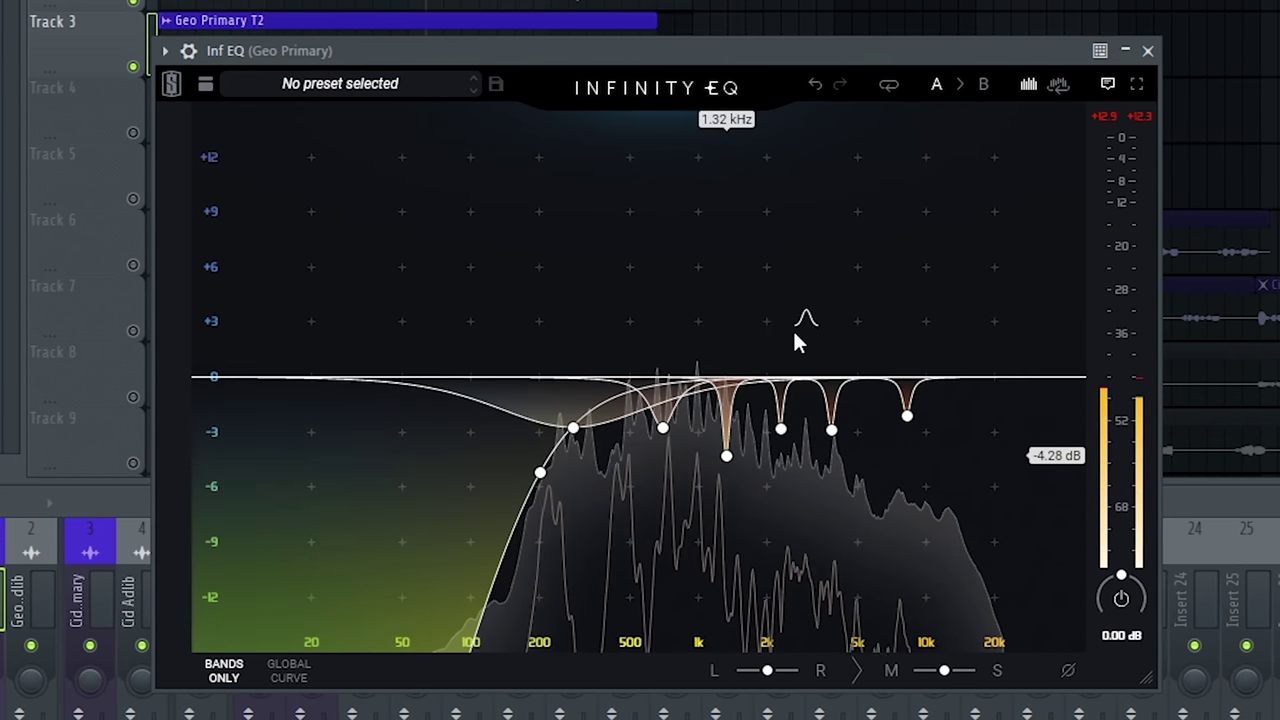
# Add a narrow dip of -2.09 dB at 2.94 kHz, ease the neighbouring cut to -3.12 dB at 1.31 kHz and close the EQ.
pyautogui.doubleClick(802, 316)
pyautogui.moveTo(875, 316); pyautogui.dragTo(842, 316)
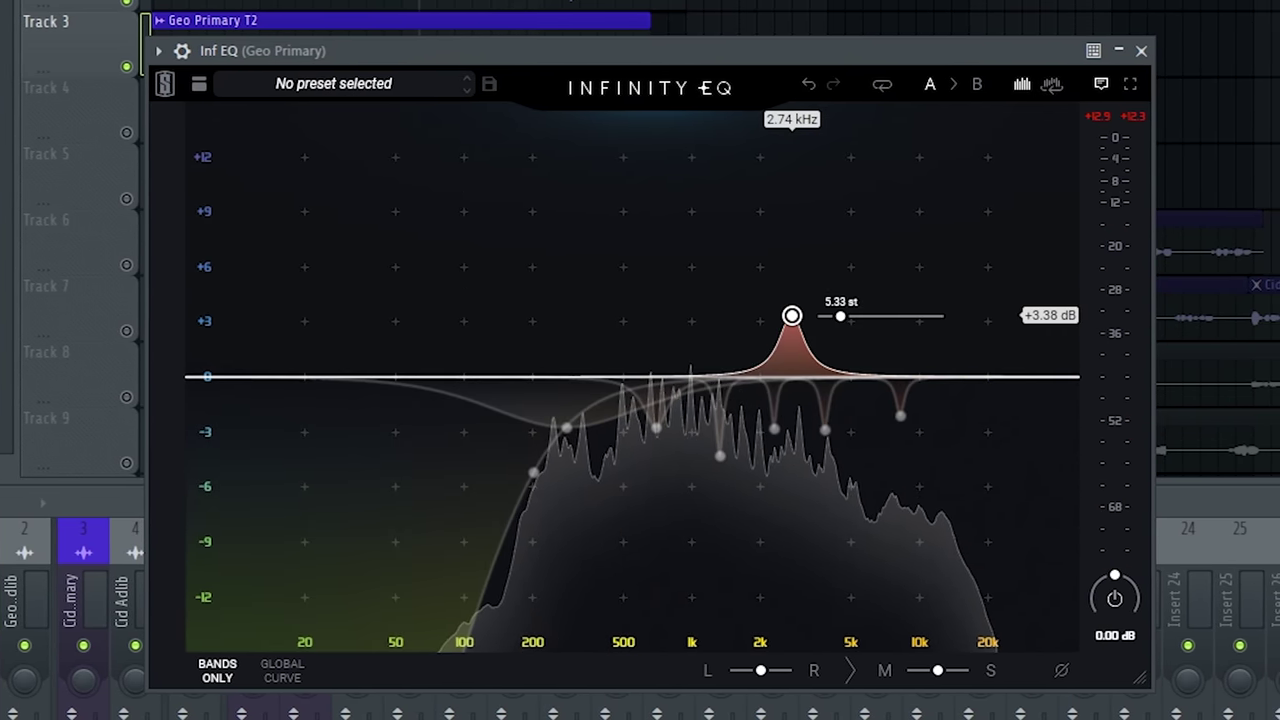
pyautogui.moveTo(795, 412); pyautogui.dragTo(794, 414)
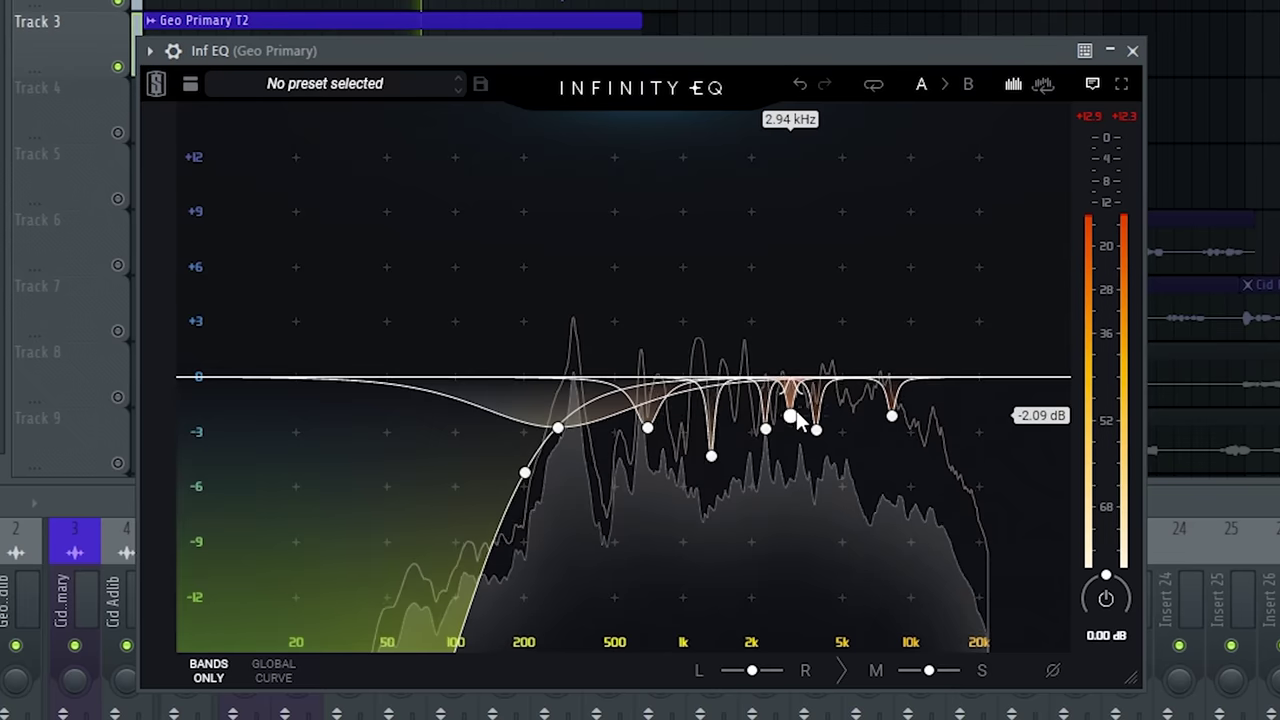
pyautogui.click(791, 417)
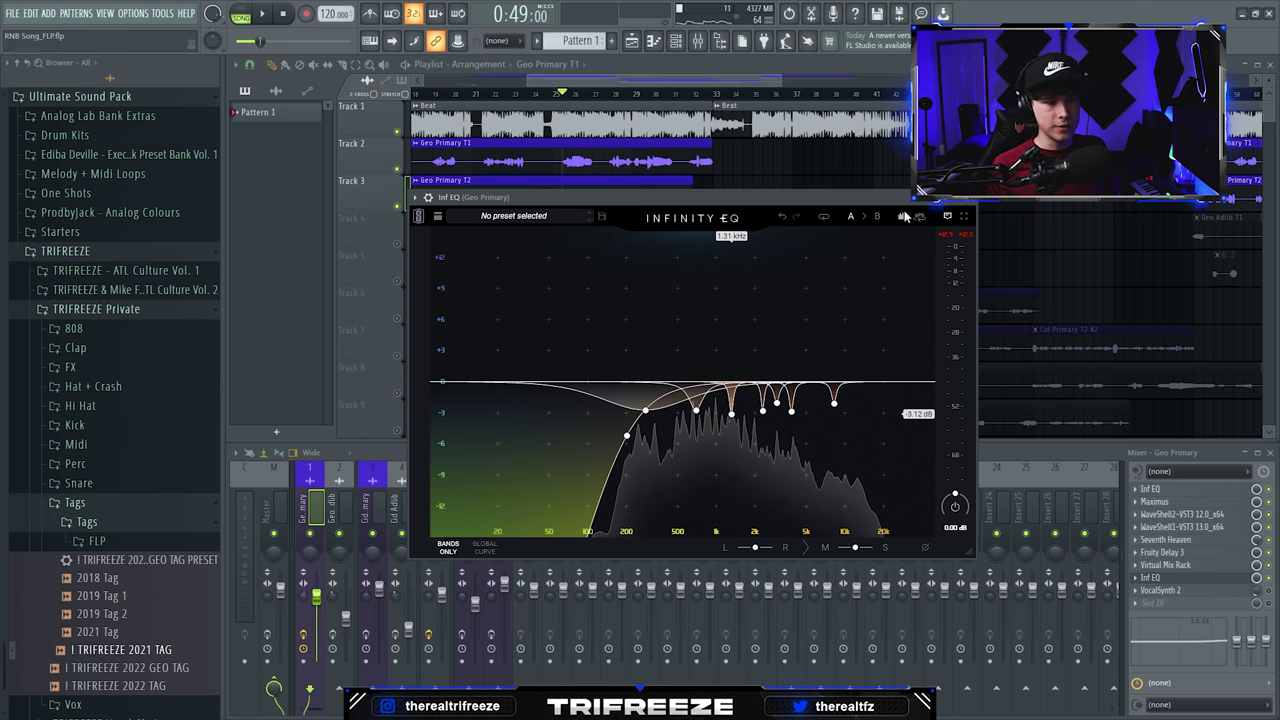
pyautogui.click(972, 199)
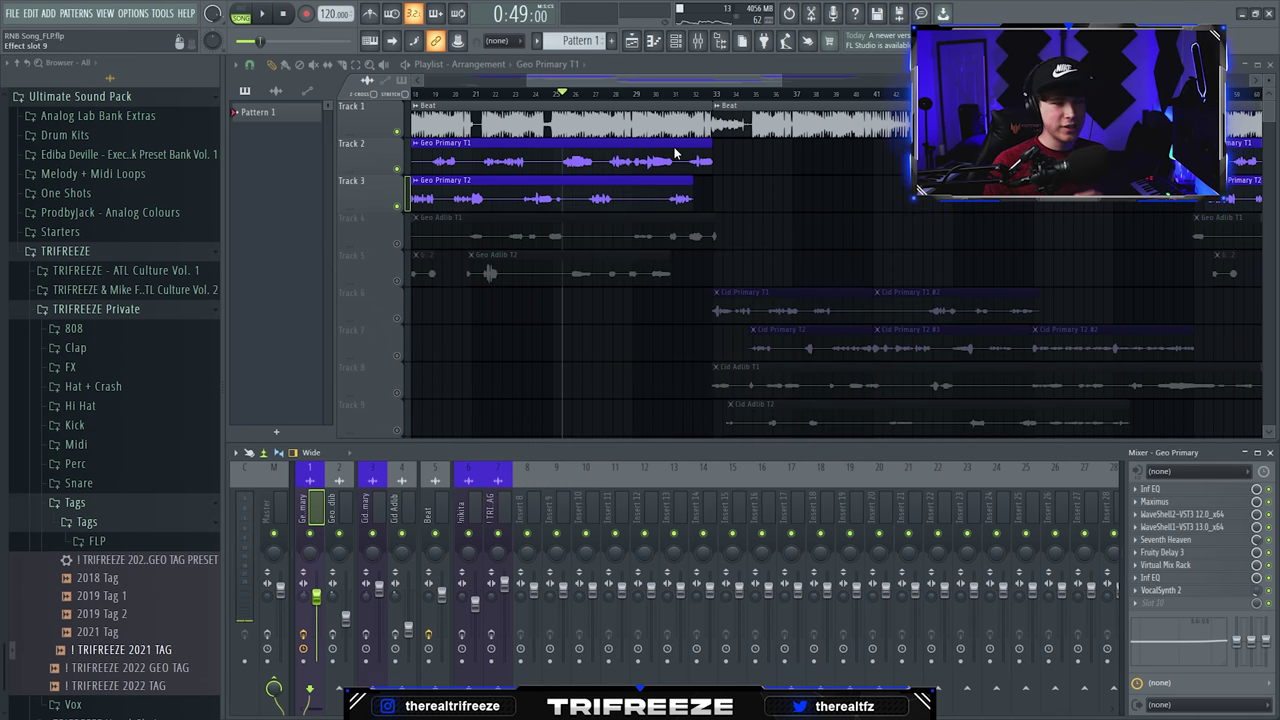
# Review the Clear category of VocalSynth 2's Auto Mode presets on Geo Primary without loading one.
pyautogui.moveTo(634, 161); pyautogui.dragTo(677, 123)
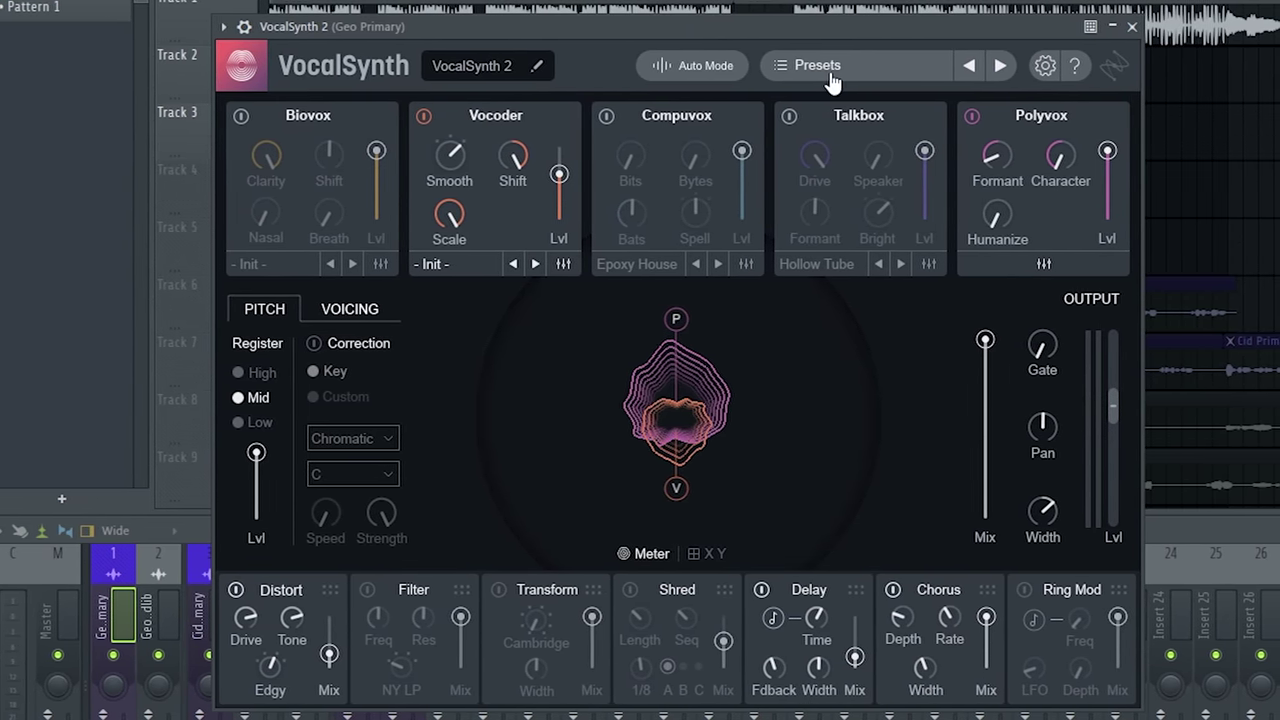
pyautogui.click(829, 78)
pyautogui.click(419, 308)
pyautogui.click(407, 309)
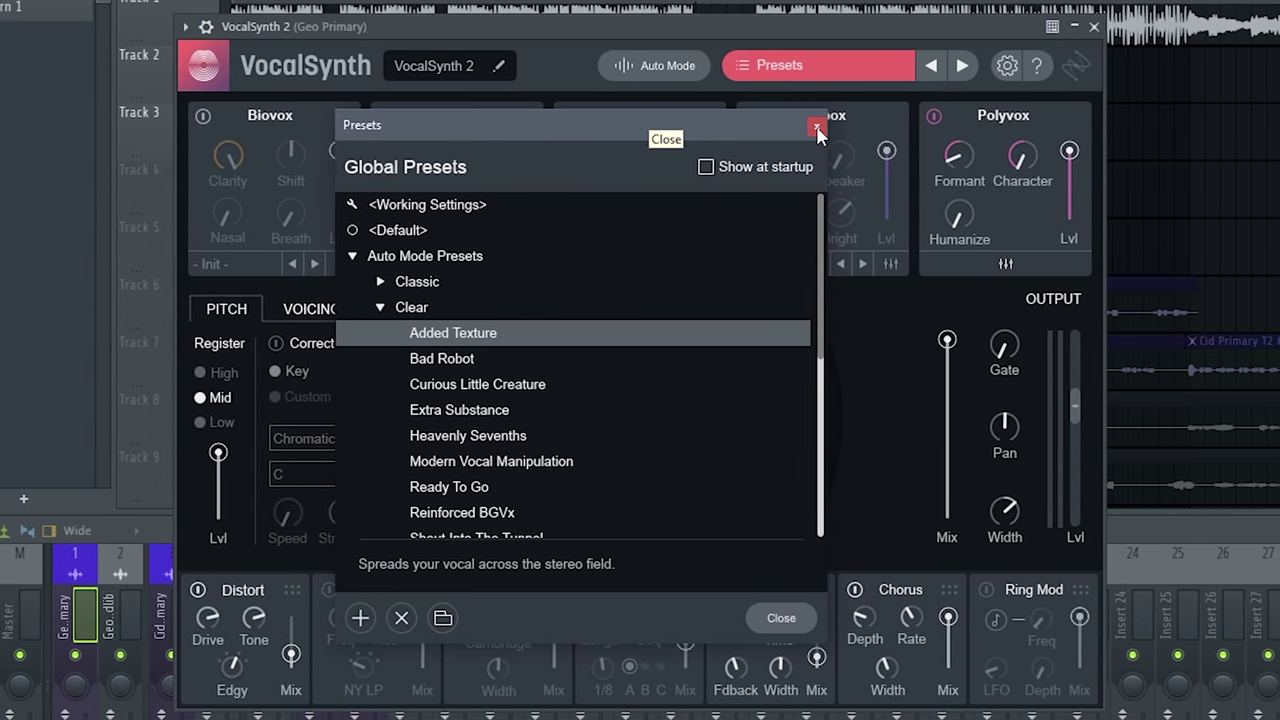
pyautogui.click(781, 617)
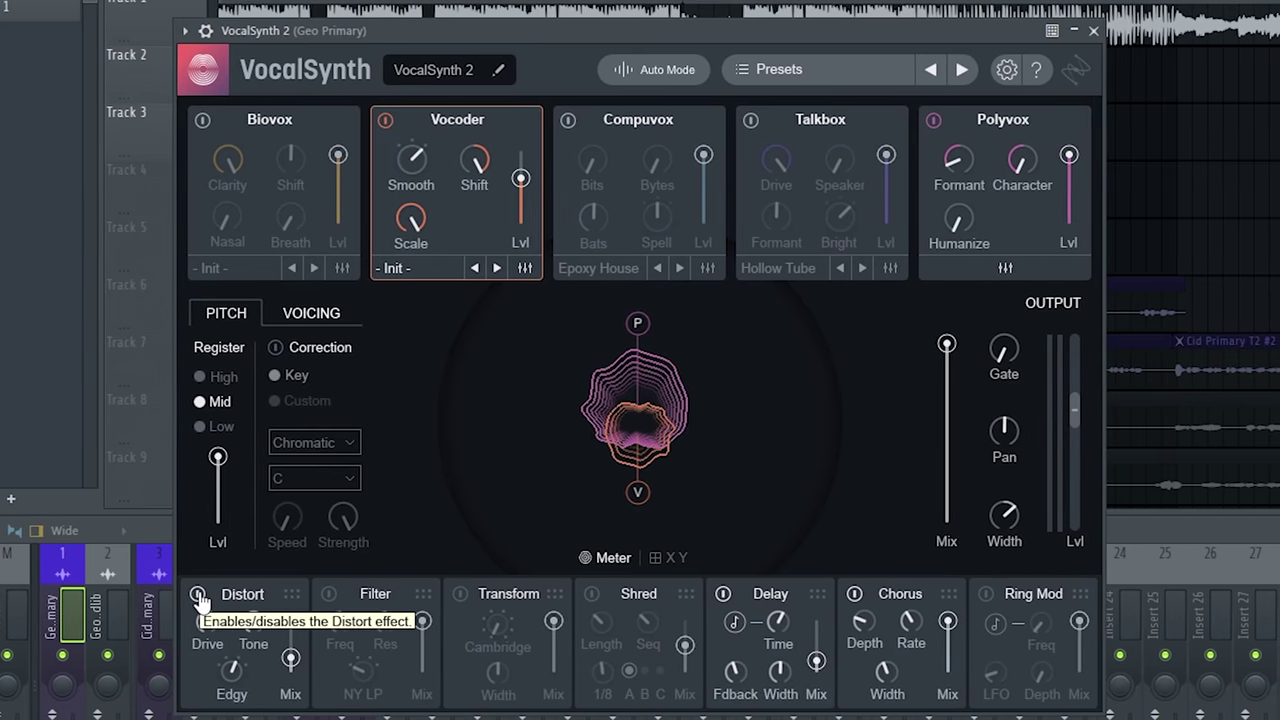
# Switch off the Distort and Vocoder modules in VocalSynth 2, close it and play the Geo Primary vocal.
pyautogui.click(385, 120)
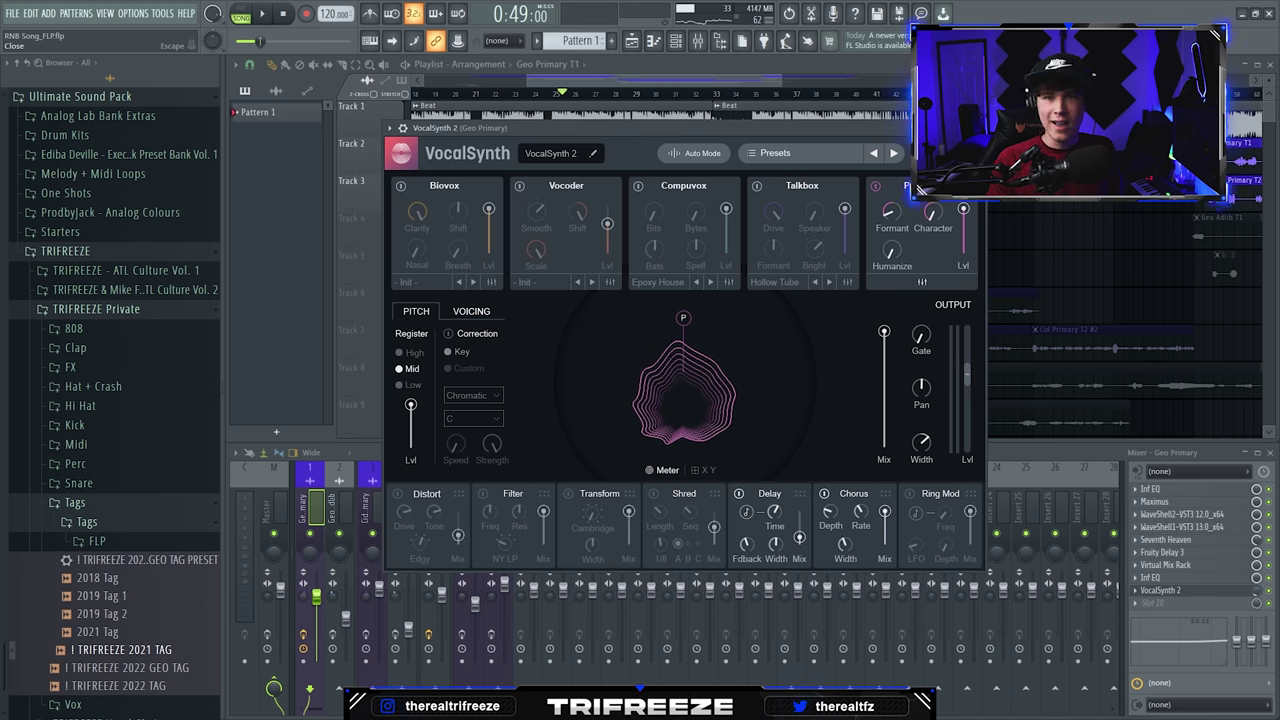
pyautogui.press('Escape')
pyautogui.rightClick(310, 535)
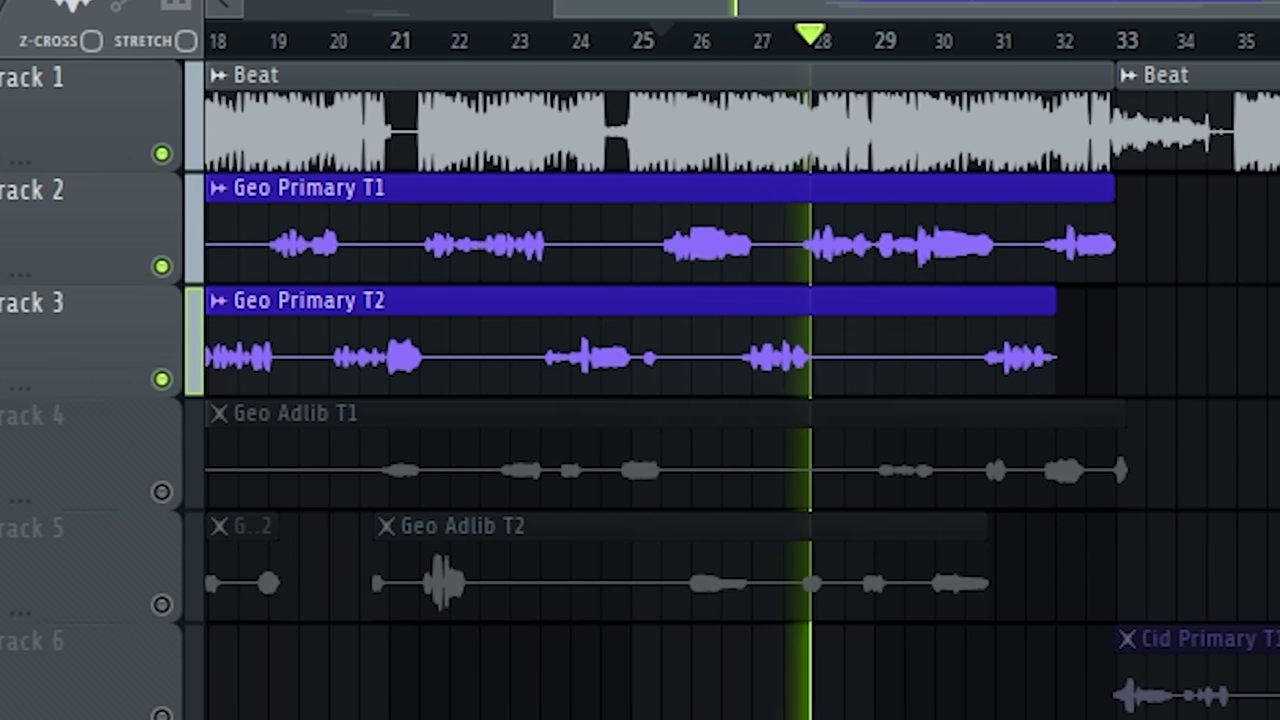
pyautogui.press('space')
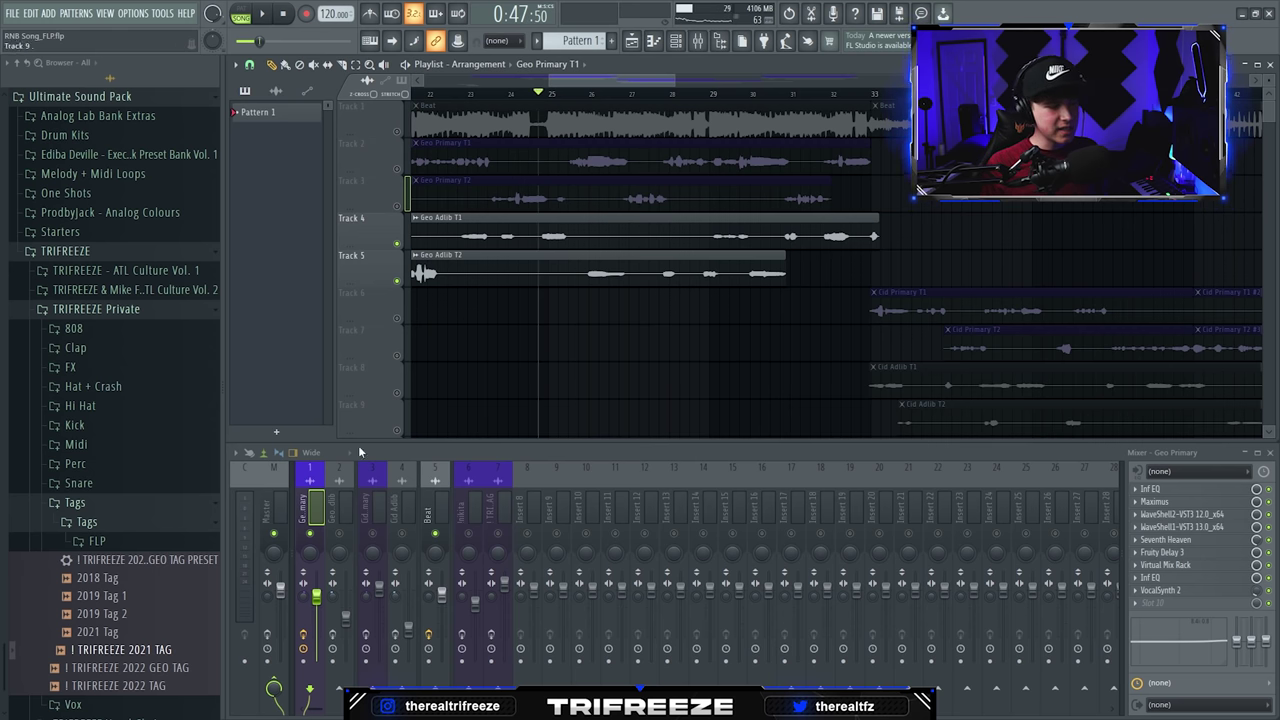
# Try to copy the Geo Primary mixer track state with its effect chain onto the Geo Adlib track.
pyautogui.rightClick(311, 501)
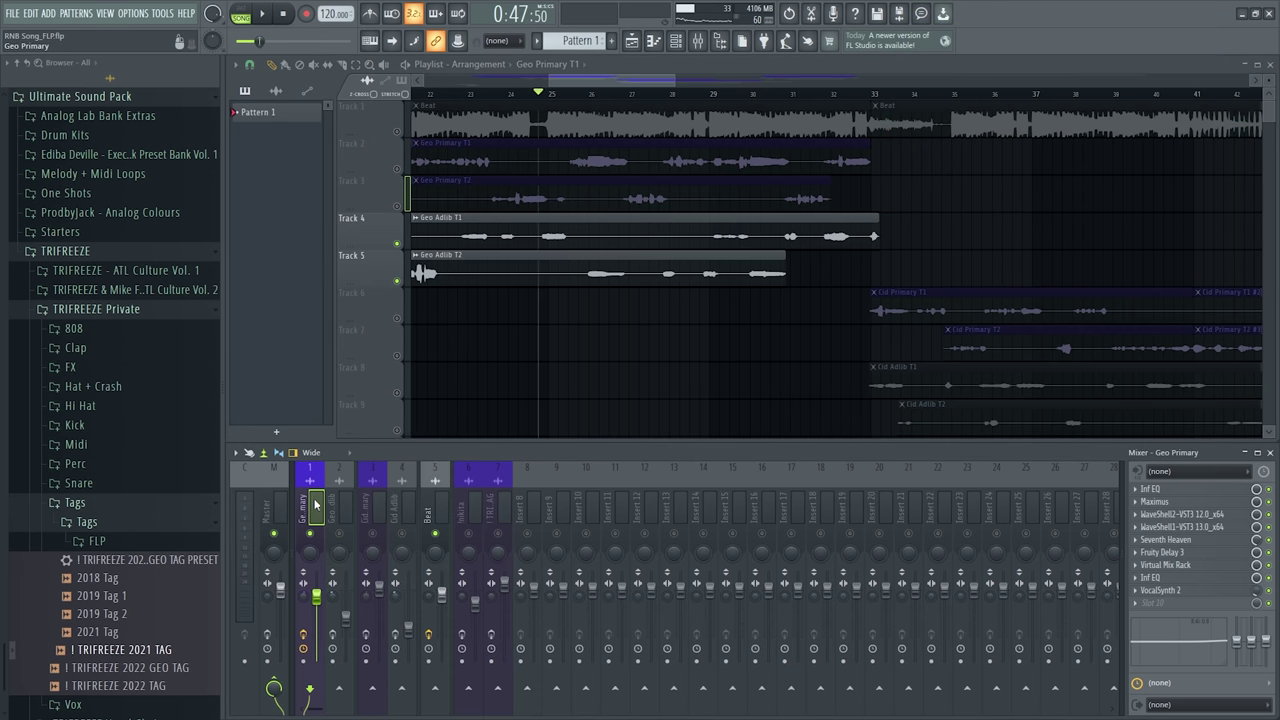
pyautogui.rightClick(312, 502)
pyautogui.moveTo(380, 403)
pyautogui.moveTo(470, 420); pyautogui.dragTo(340, 505)
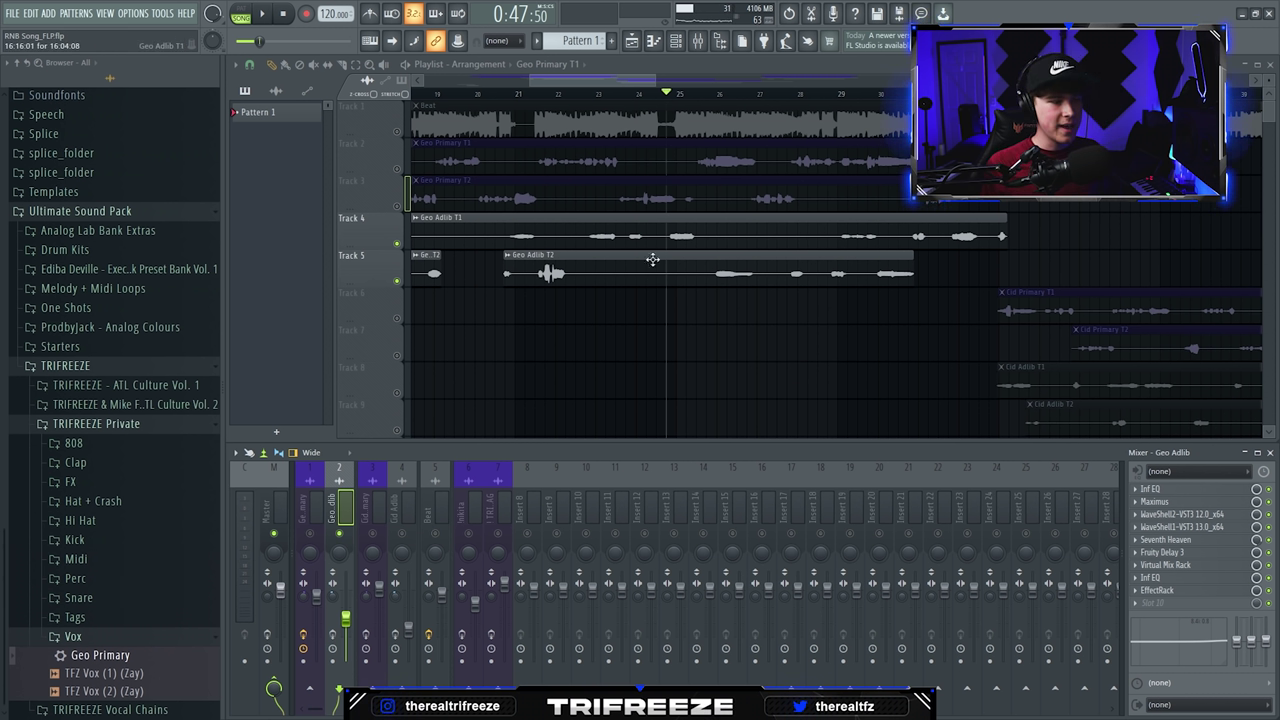
# Examine the Inf EQ's high cut and the Seventh Heaven reverb settings on Geo Adlib, closing each plugin.
pyautogui.scroll(-1, 653, 260)
pyautogui.click(1167, 489)
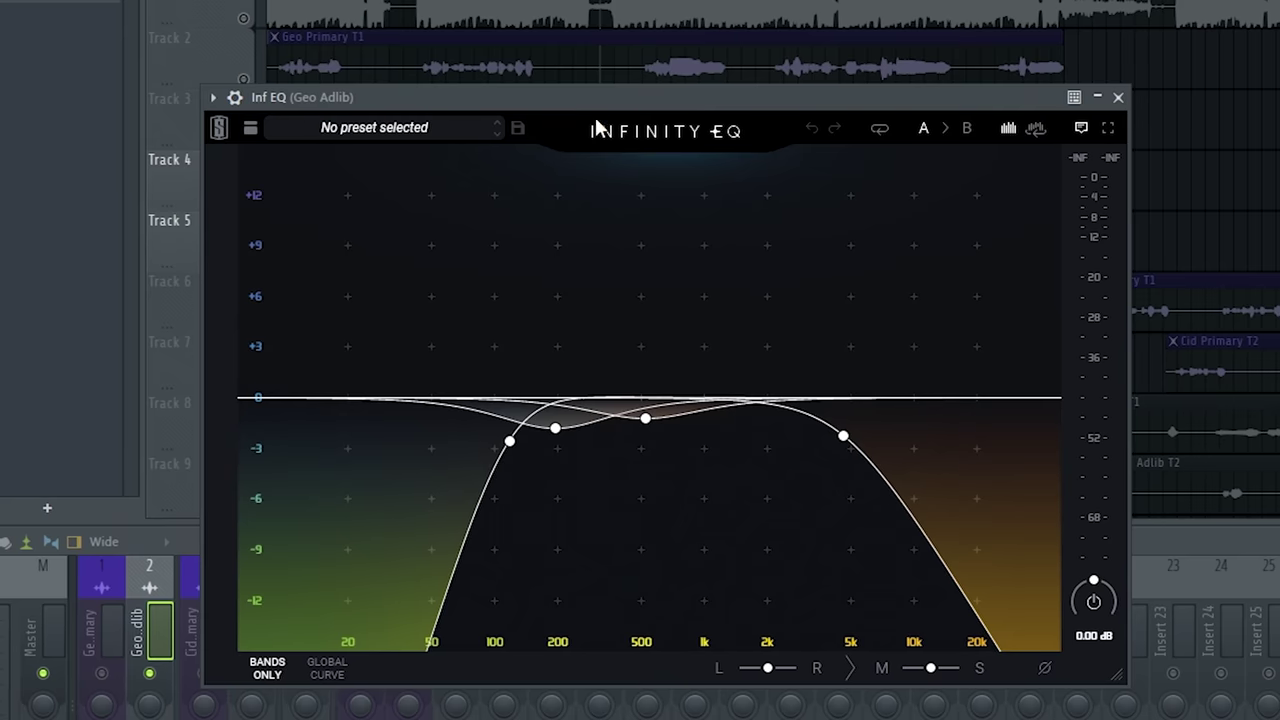
pyautogui.click(835, 437)
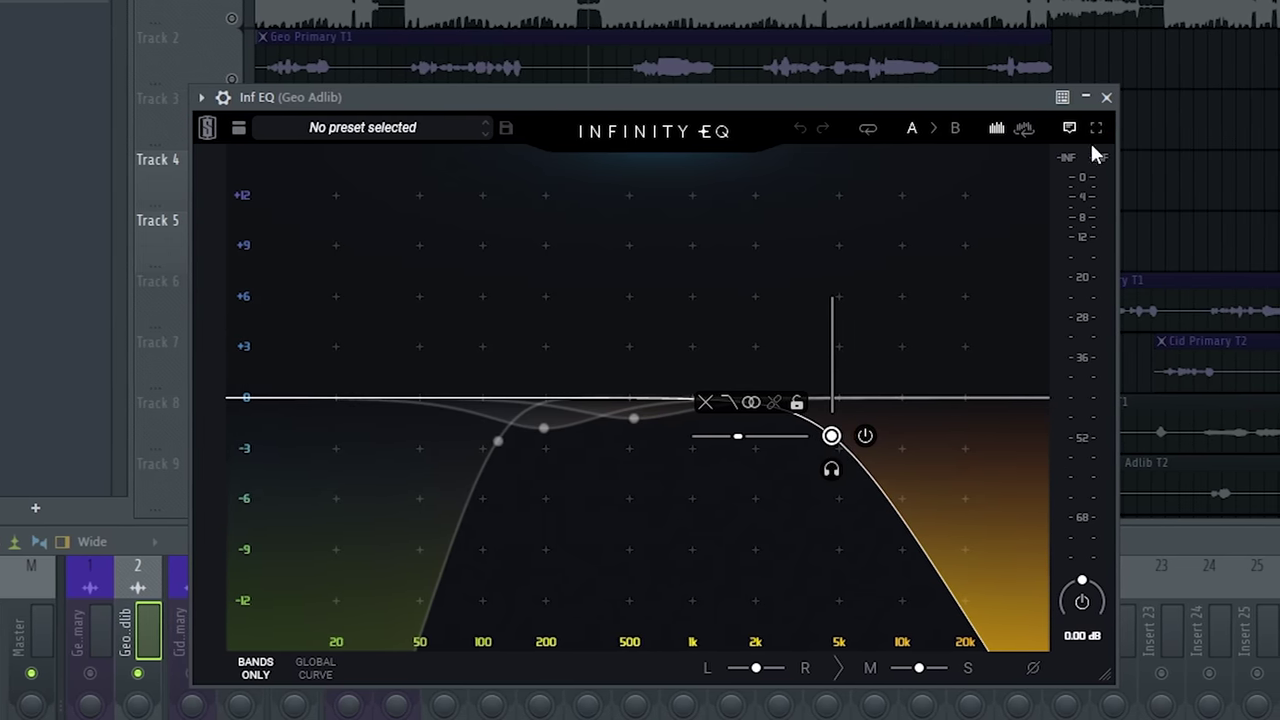
pyautogui.click(1109, 97)
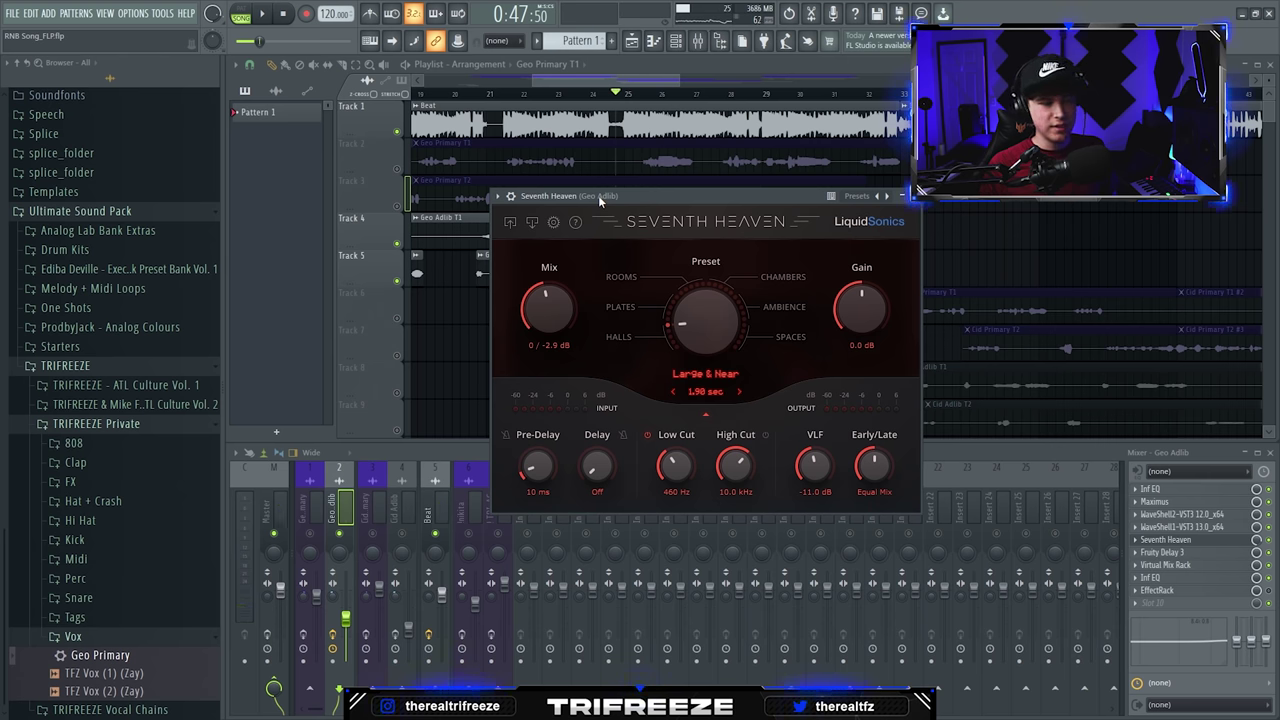
pyautogui.click(903, 195)
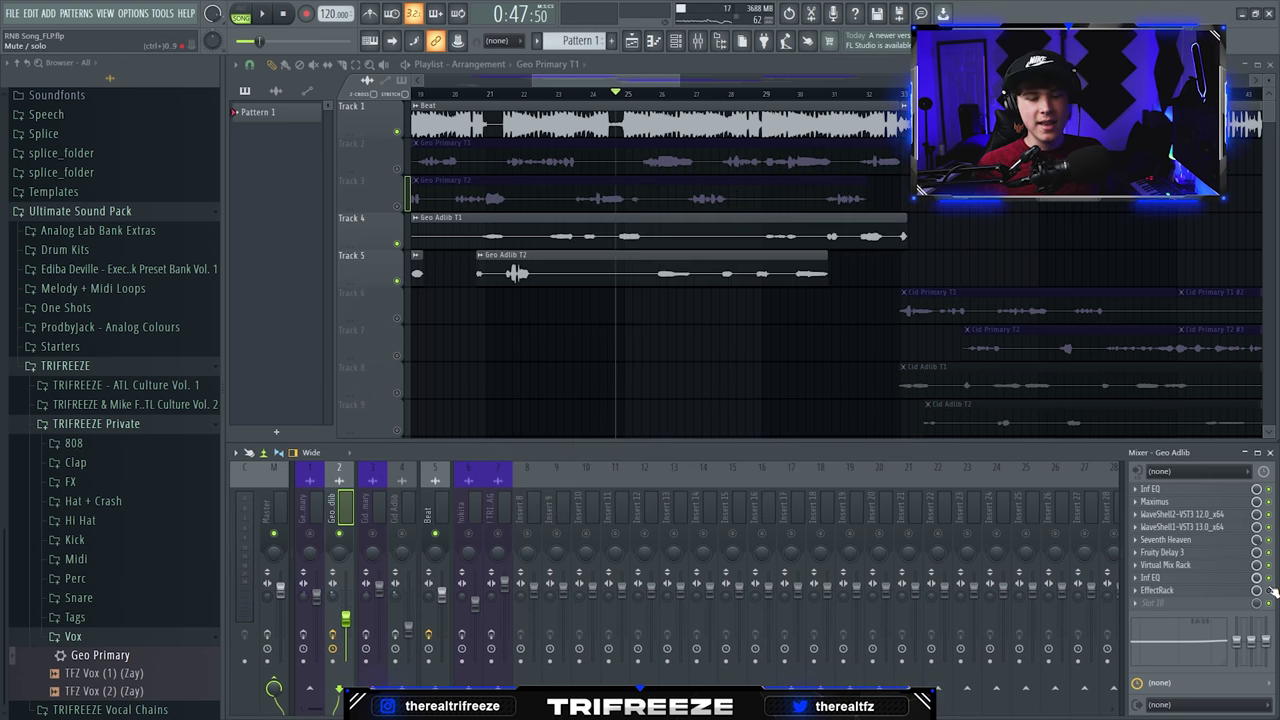
# Audition the Geo Adlib EffectRack modules separately, isolating Crystallizer with a slight mix adjustment and re-enabling Decapitator.
pyautogui.click(1240, 591)
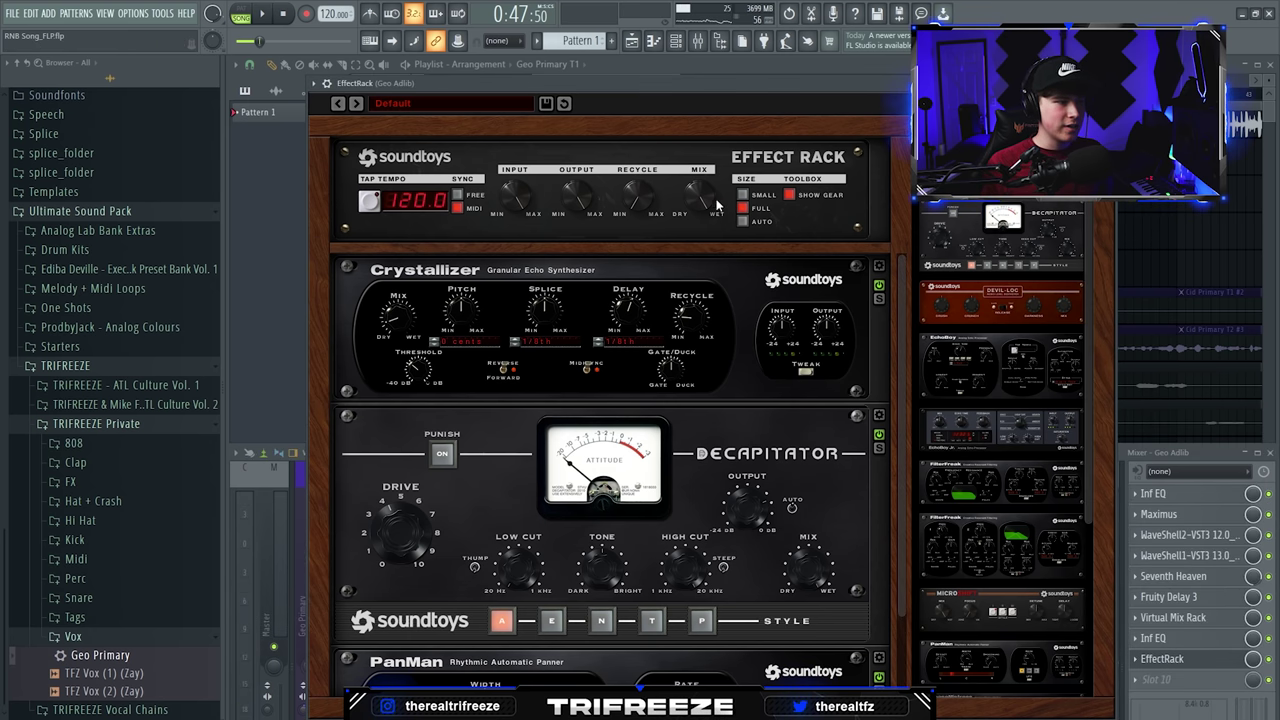
pyautogui.moveTo(777, 69); pyautogui.dragTo(764, 76)
pyautogui.click(868, 419)
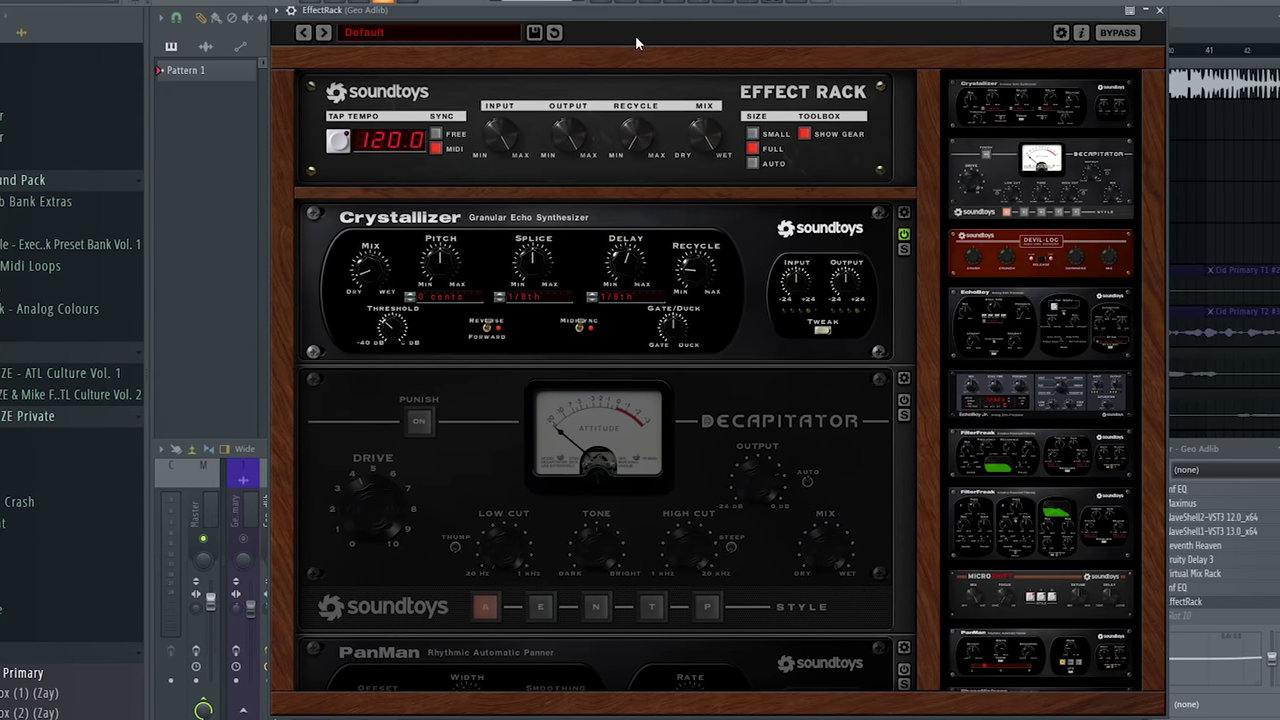
pyautogui.moveTo(368, 271); pyautogui.dragTo(368, 276)
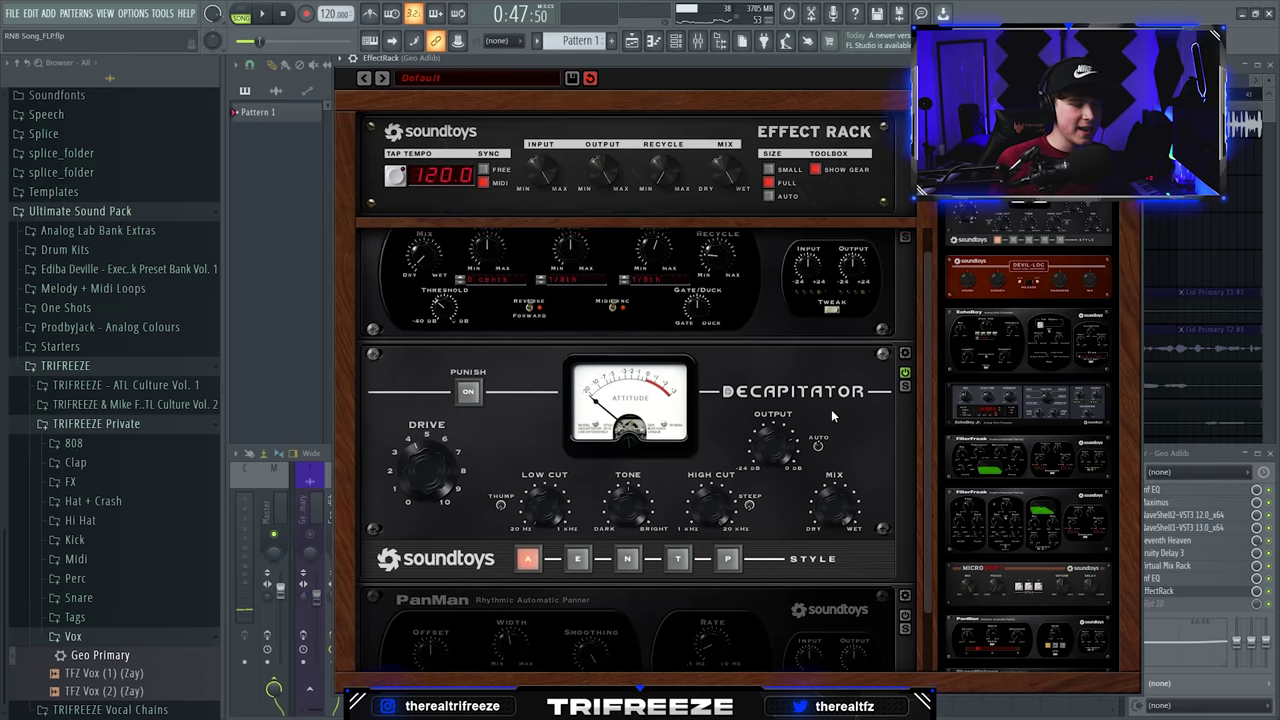
pyautogui.scroll(-1, 831, 409)
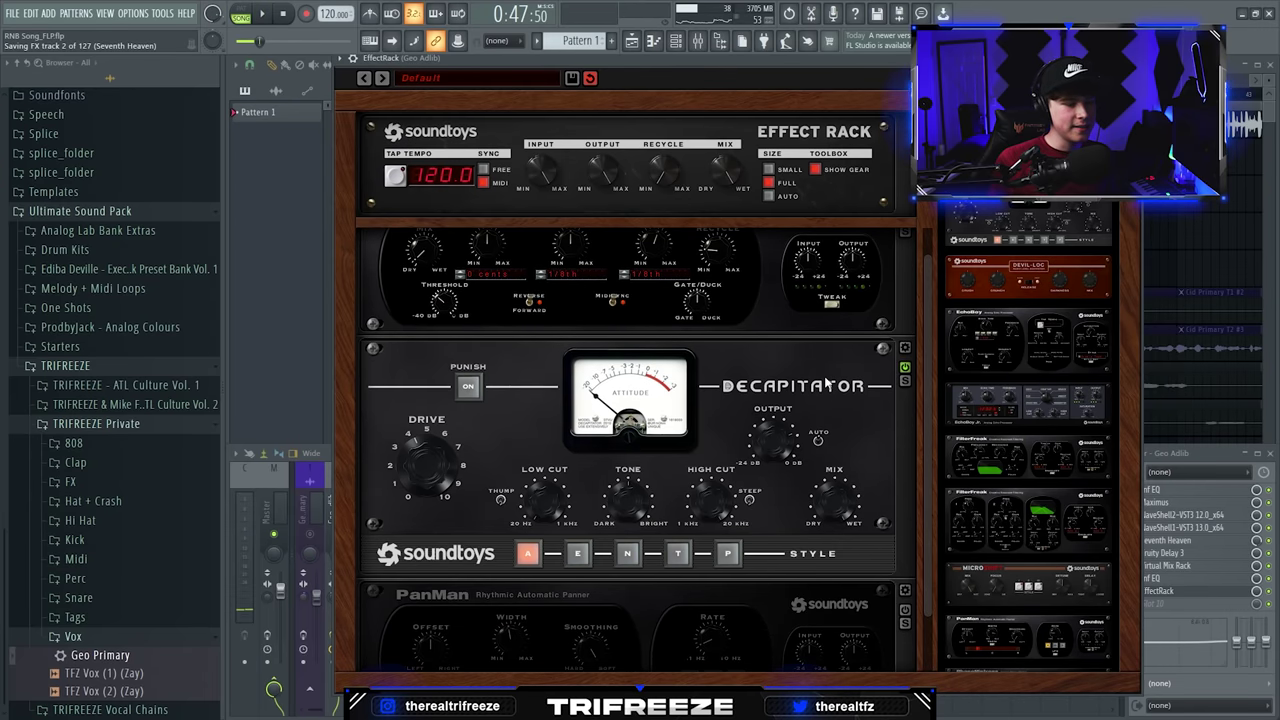
pyautogui.scroll(-1, 823, 360)
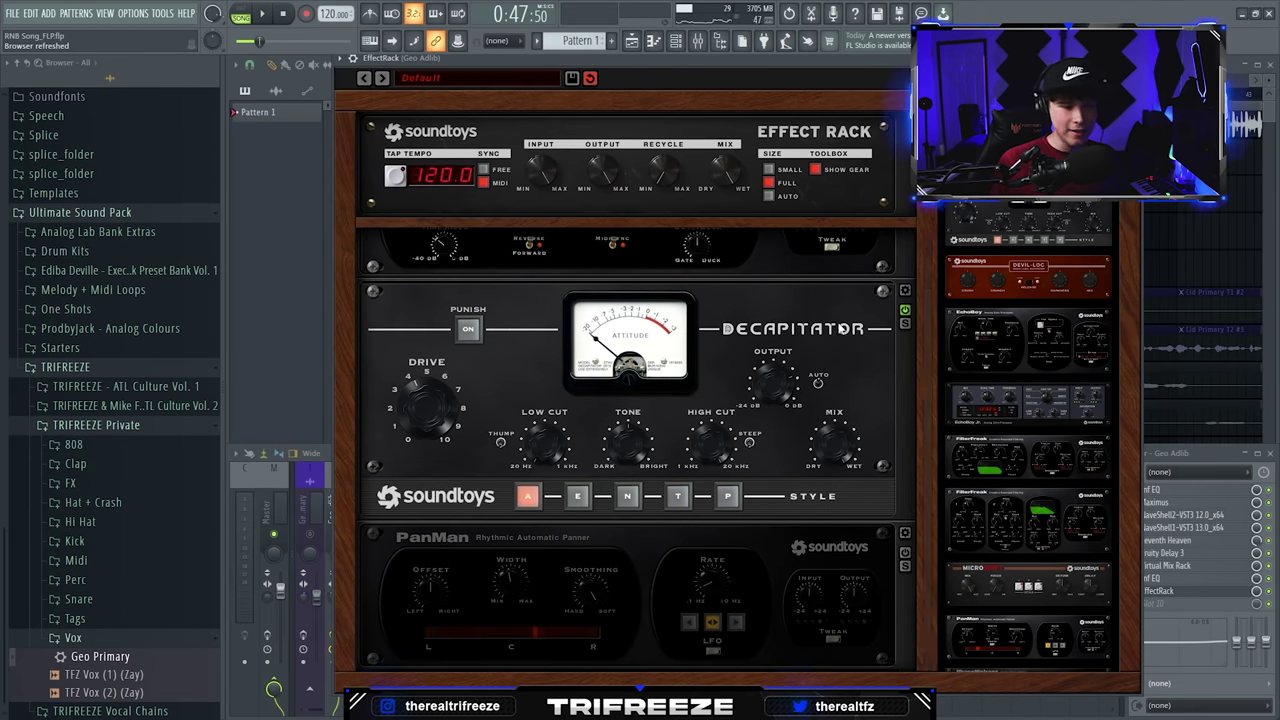
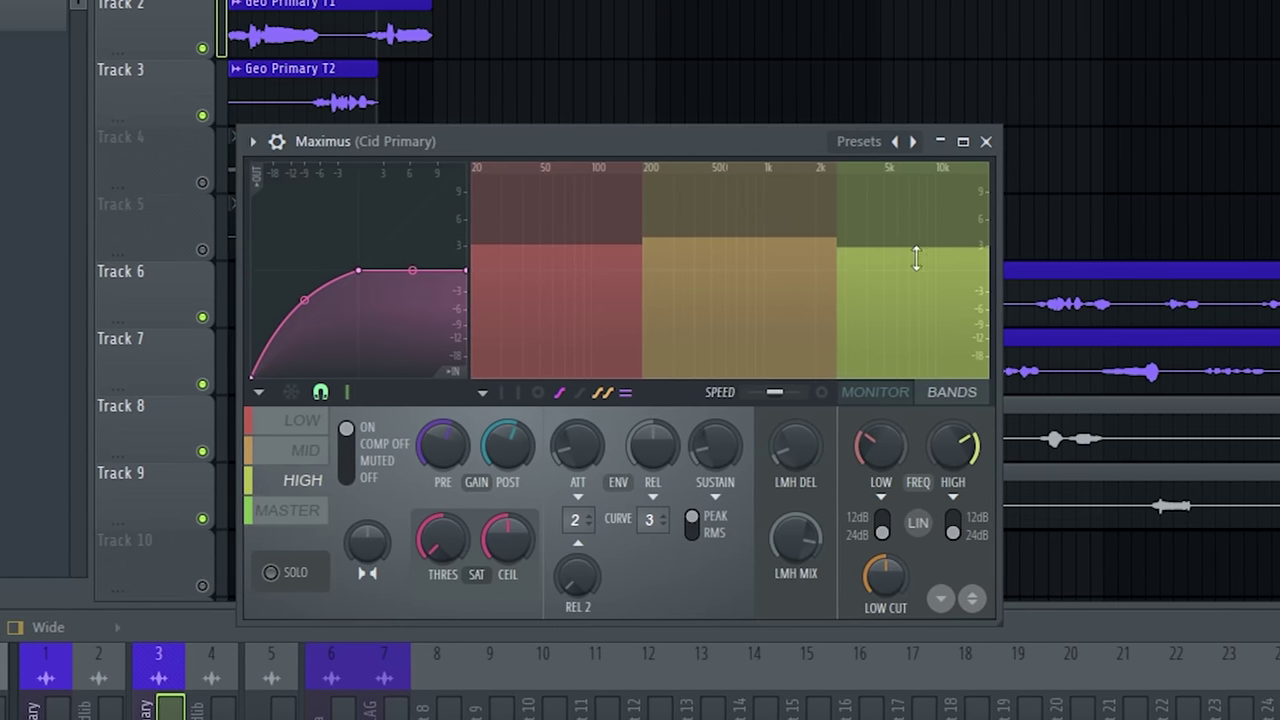
# Close Maximus on Cid Primary and follow the full arrangement's playback from the Cid verse into the second Geo Primary section.
pyautogui.click(976, 142)
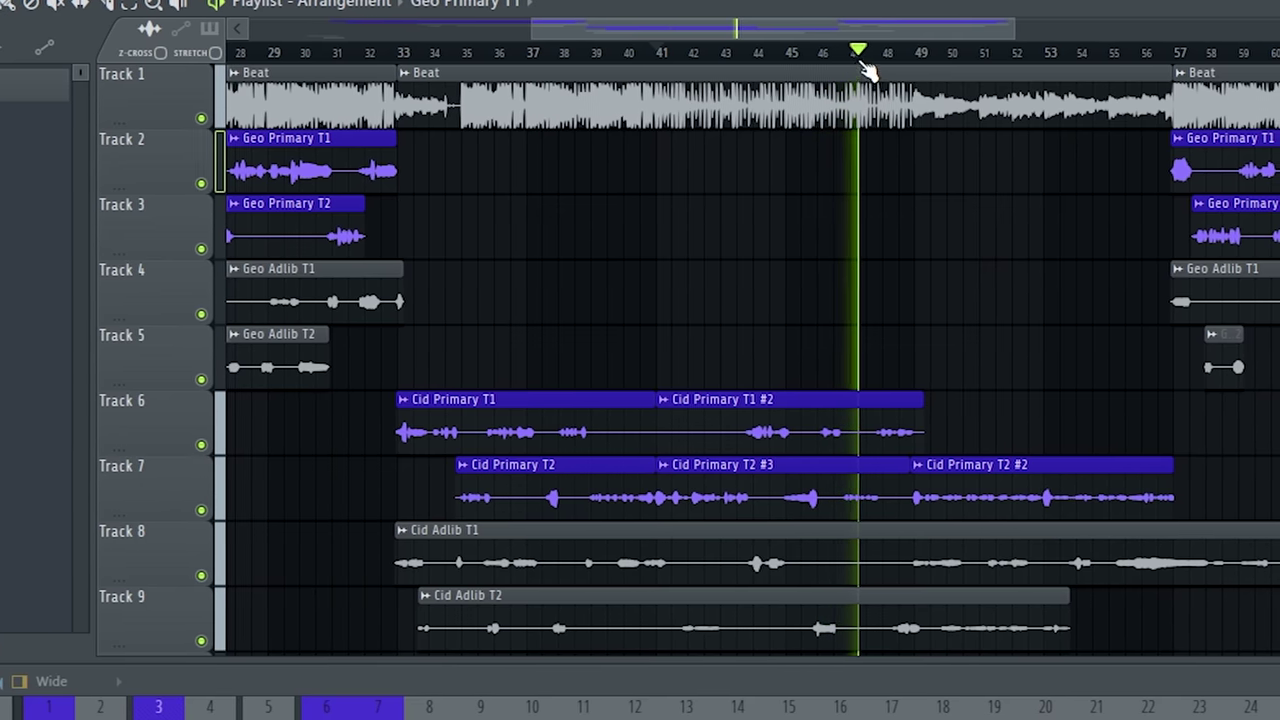
pyautogui.moveTo(830, 32); pyautogui.dragTo(956, 35)
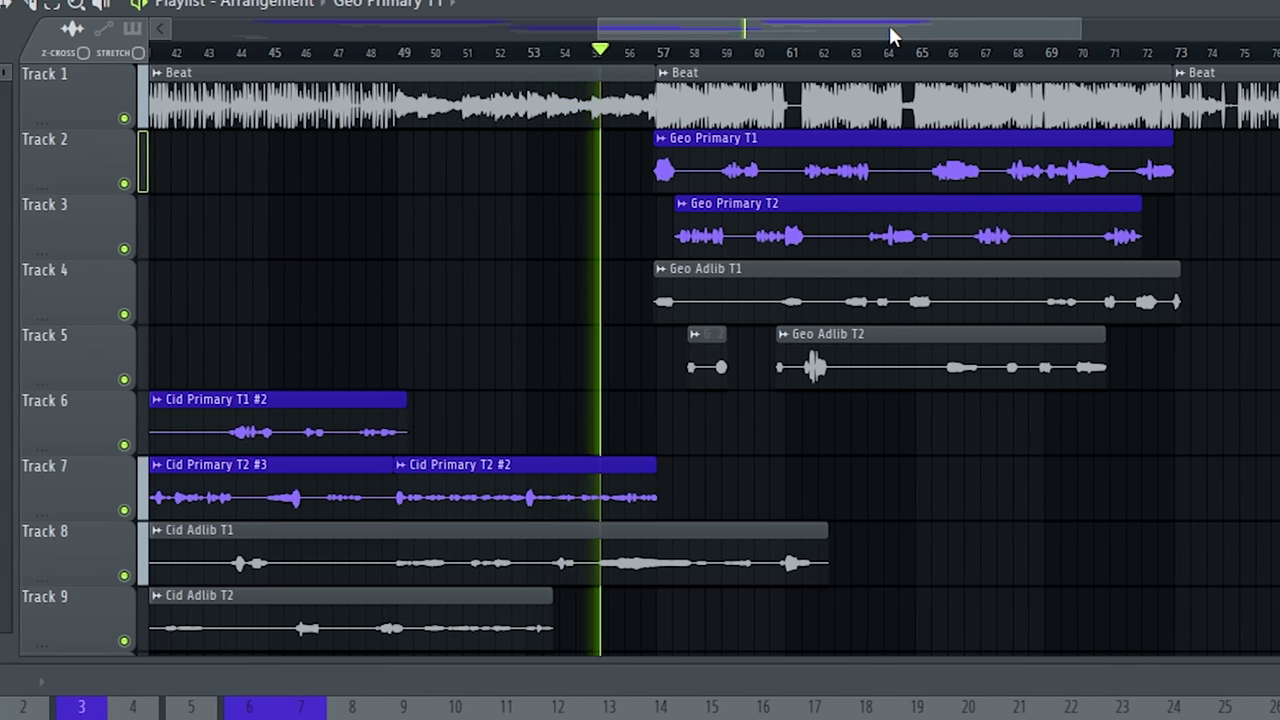
pyautogui.moveTo(884, 30); pyautogui.dragTo(948, 34)
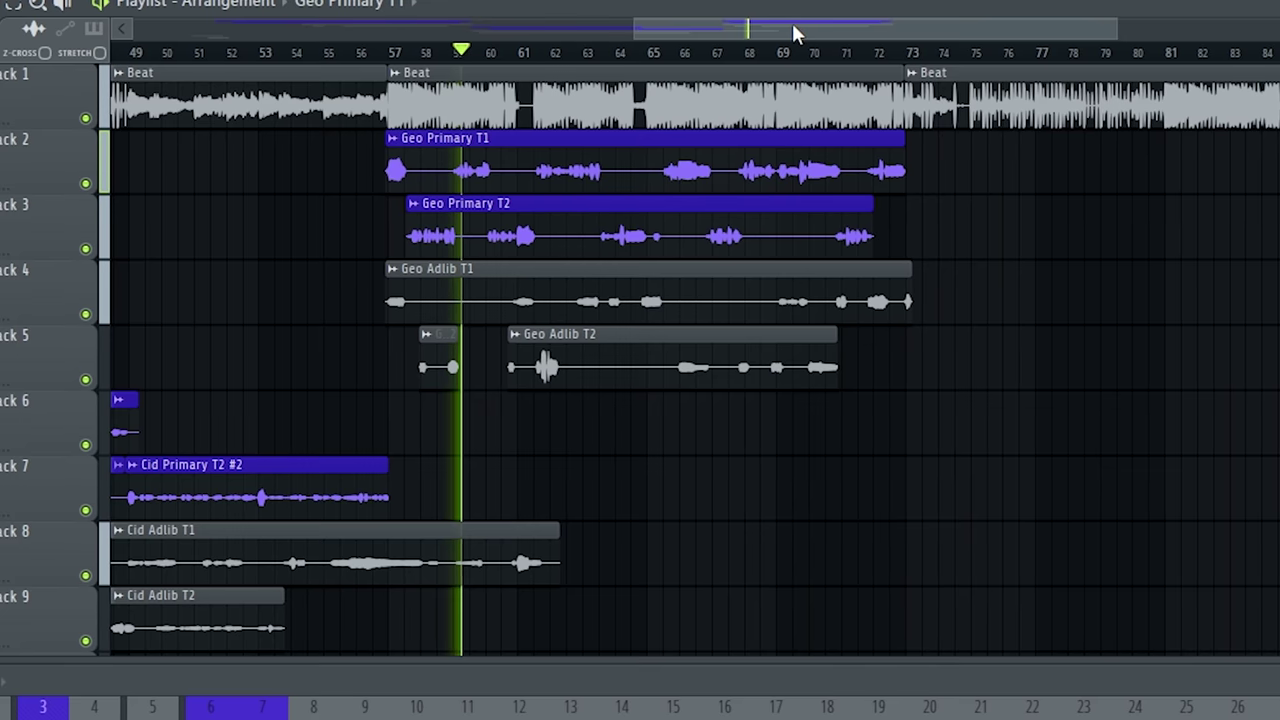
pyautogui.moveTo(792, 28); pyautogui.dragTo(806, 28)
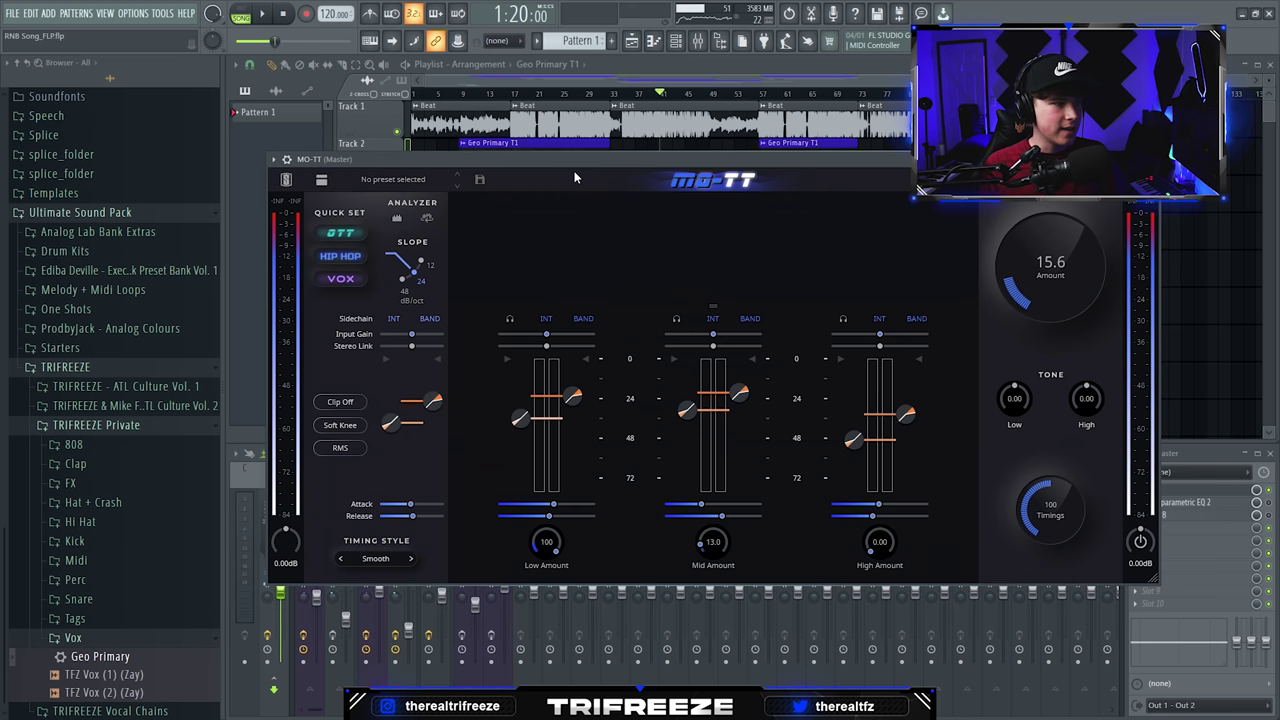
# Switch MO-TT on the master to its easy view and set the Mid Amount to 11.9.
pyautogui.moveTo(556, 158); pyautogui.dragTo(548, 144)
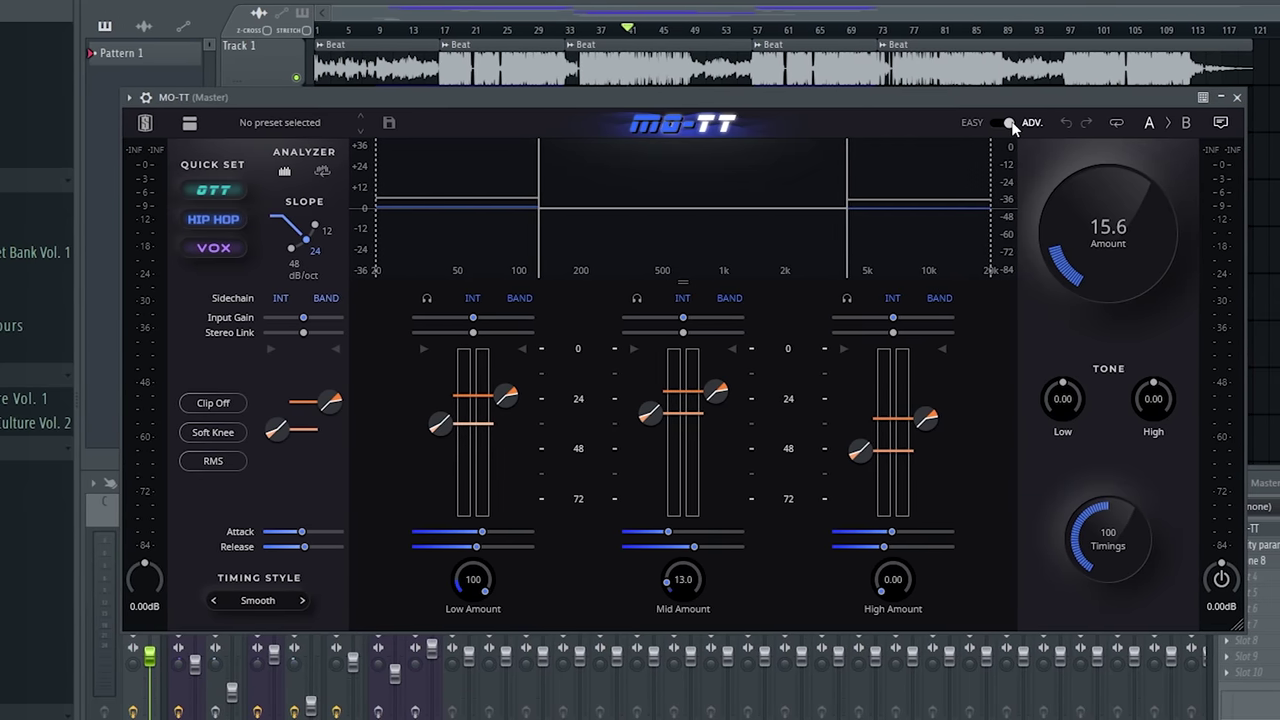
pyautogui.click(1007, 123)
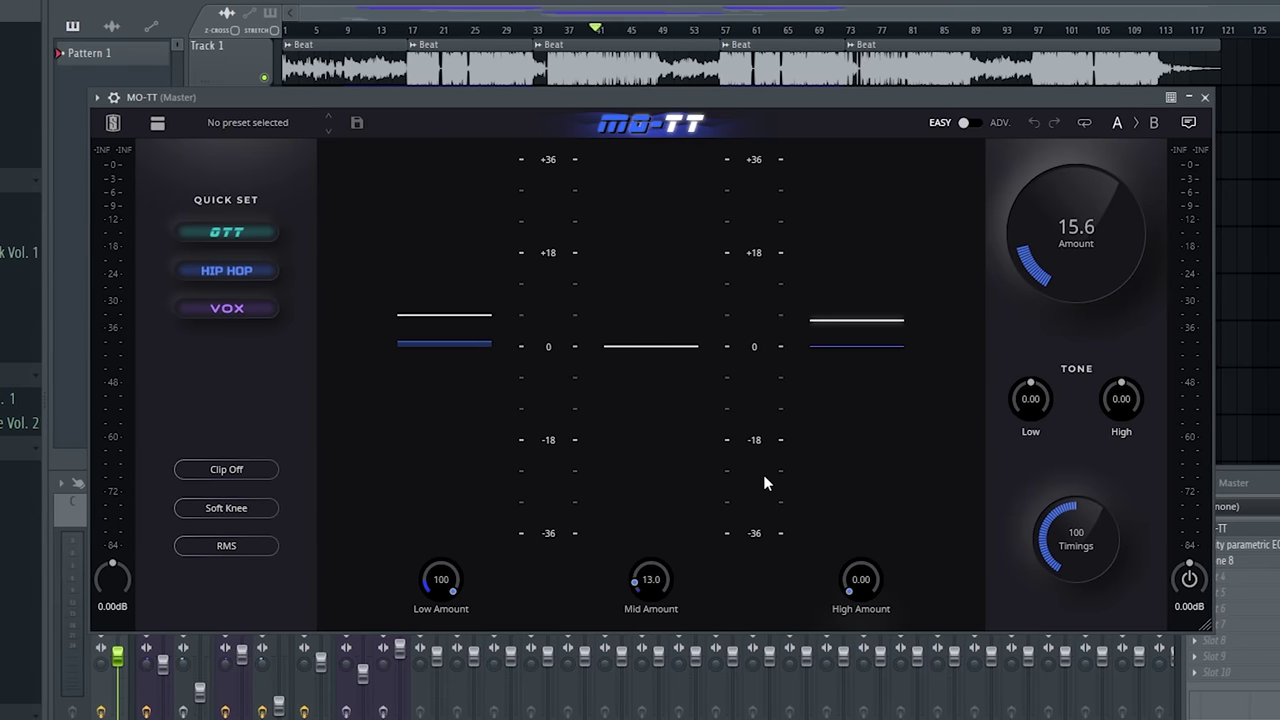
pyautogui.moveTo(867, 590)
pyautogui.mouseDown()
pyautogui.moveTo(874, 579)
pyautogui.moveTo(872, 592)
pyautogui.mouseUp()
pyautogui.moveTo(644, 585); pyautogui.dragTo(630, 584)
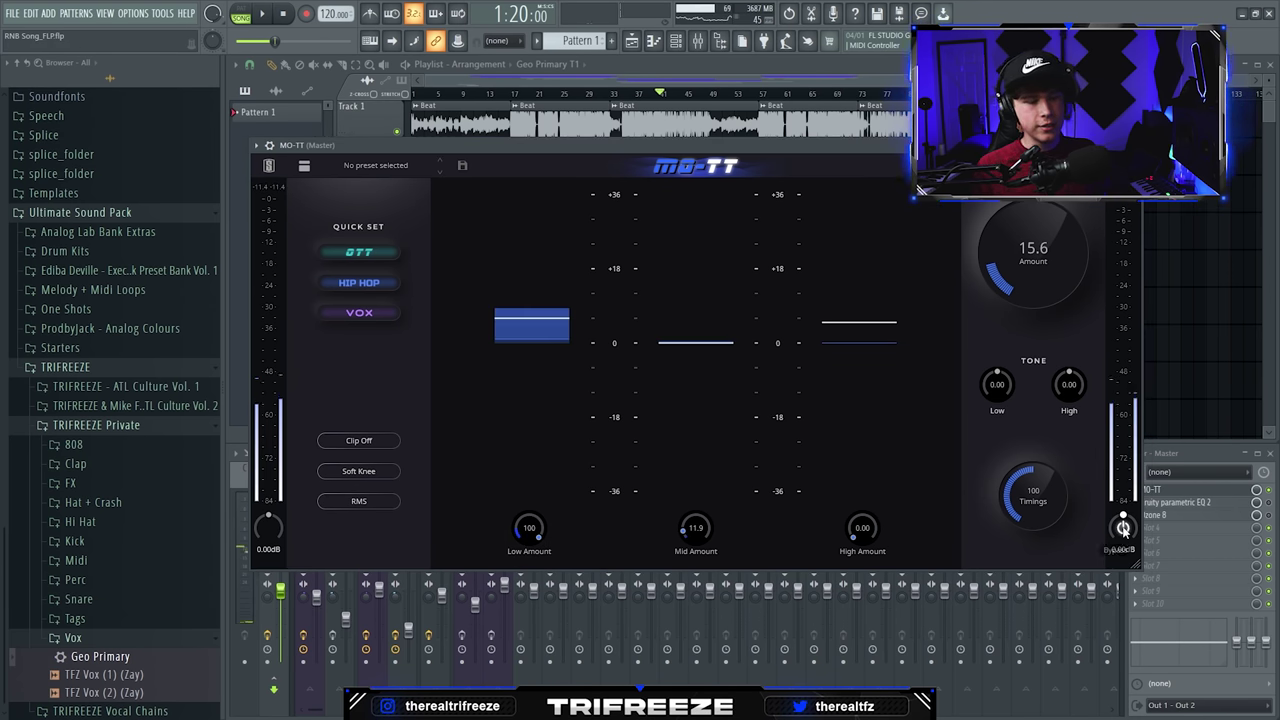
# Compare the master playback with MO-TT bypassed and active.
pyautogui.click(1123, 527)
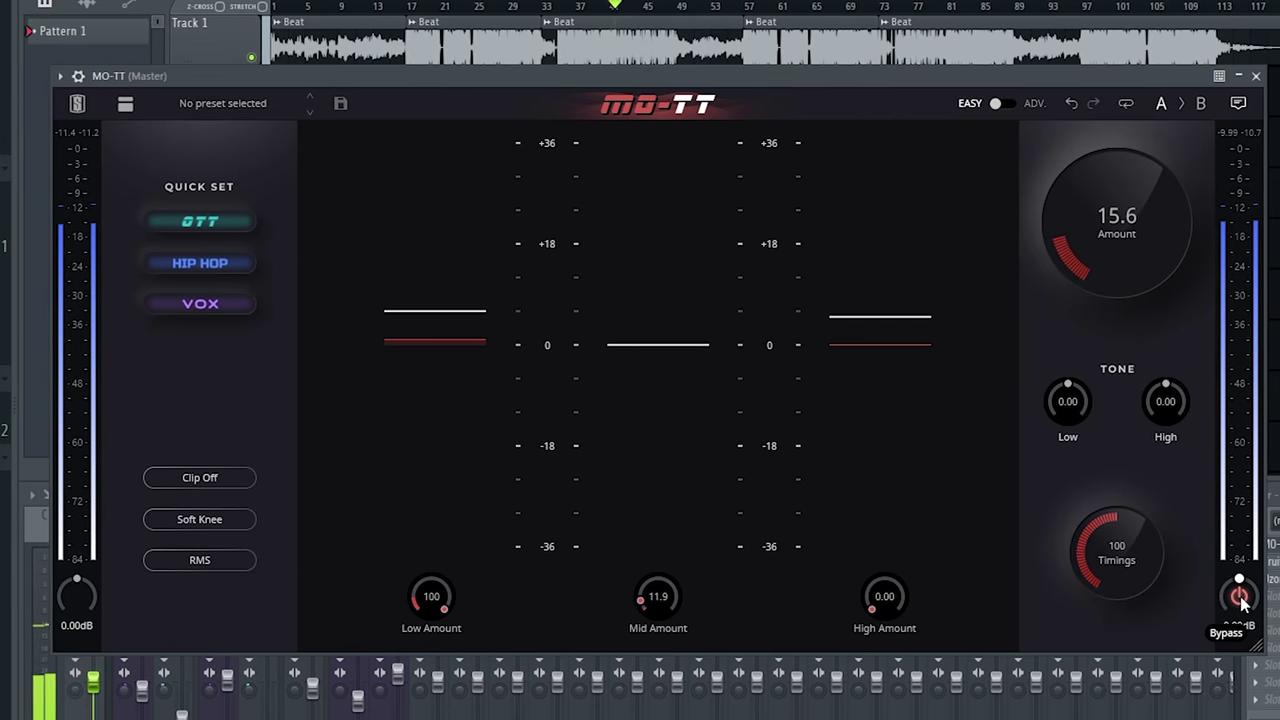
pyautogui.click(1240, 597)
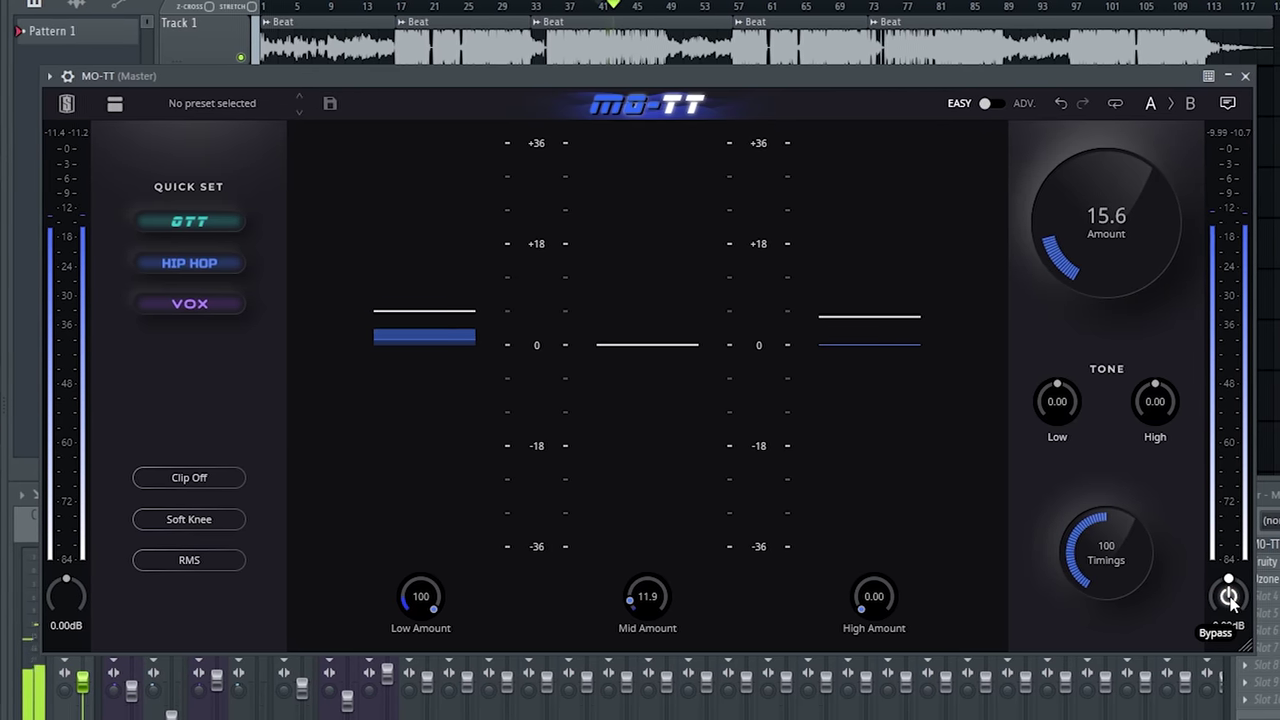
pyautogui.click(1227, 597)
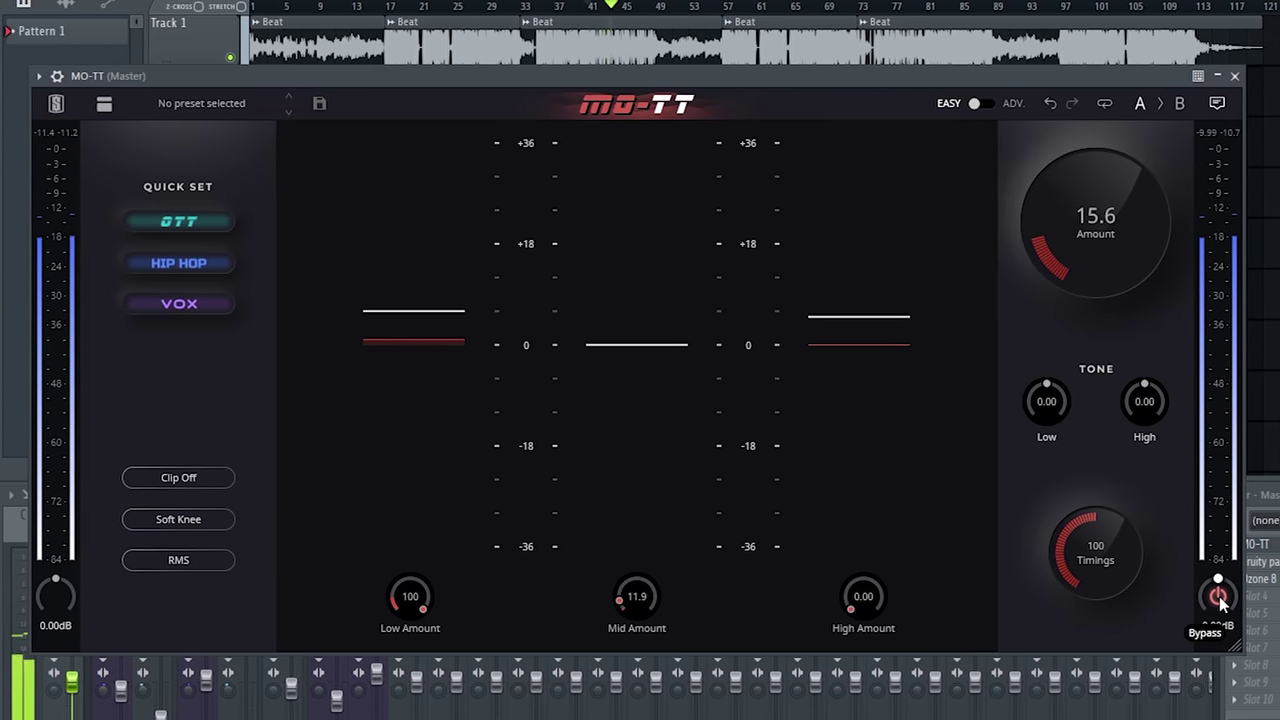
pyautogui.click(1216, 597)
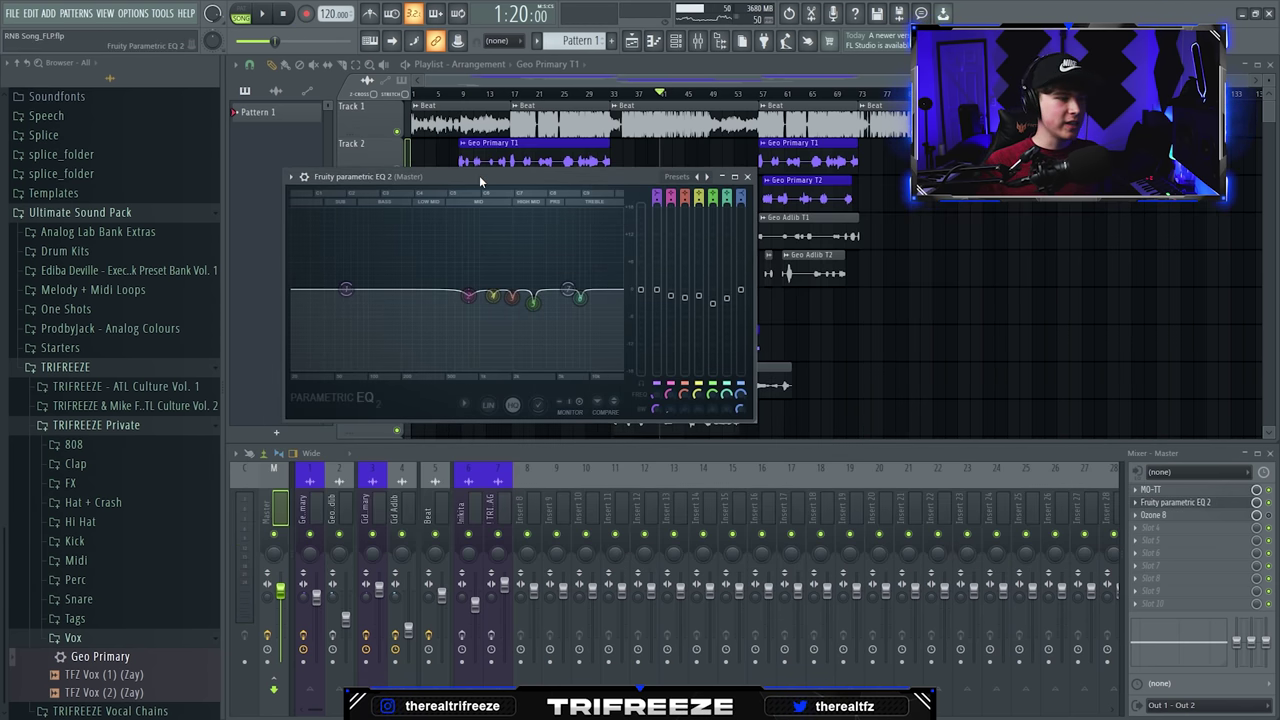
# Examine the band cuts of the master's Fruity parametric EQ 2 and the Imager widths in Ozone 8.
pyautogui.moveTo(480, 178); pyautogui.dragTo(606, 158)
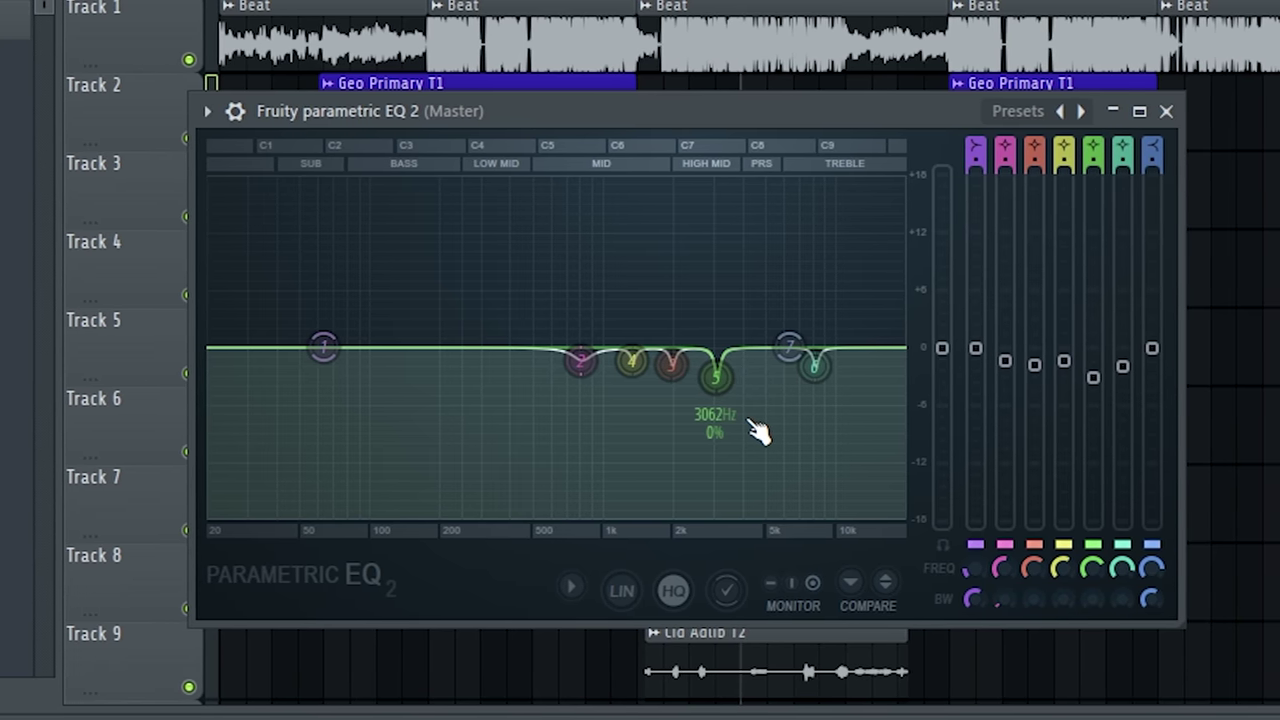
pyautogui.moveTo(583, 372); pyautogui.dragTo(678, 200)
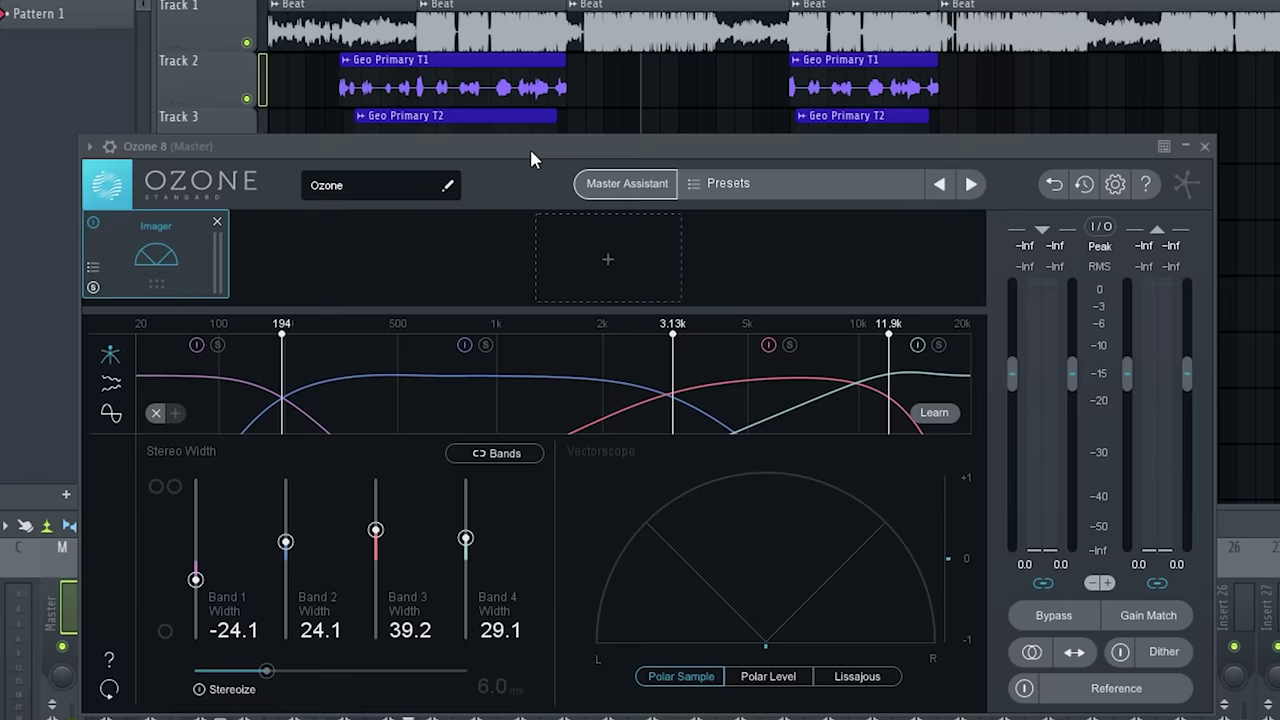
pyautogui.moveTo(502, 144); pyautogui.dragTo(486, 94)
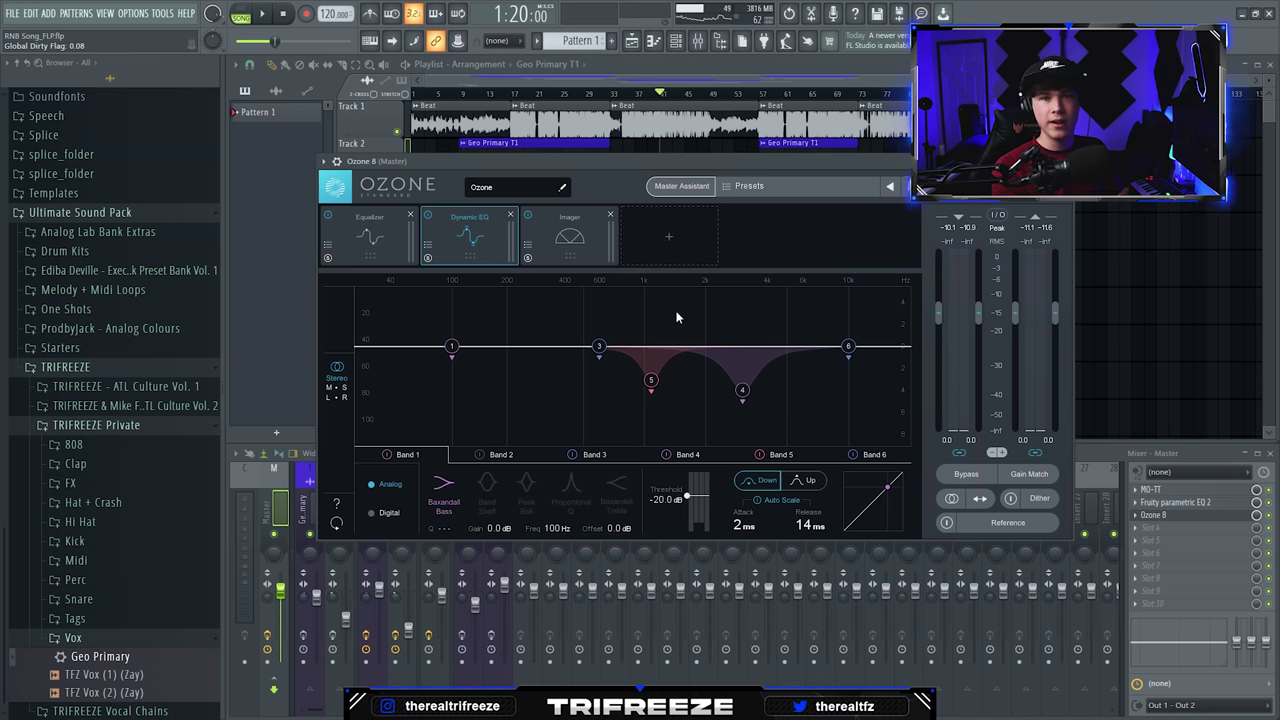
# Select band 4 in Ozone 8's Dynamic EQ and play the song to examine how it reacts.
pyautogui.click(741, 389)
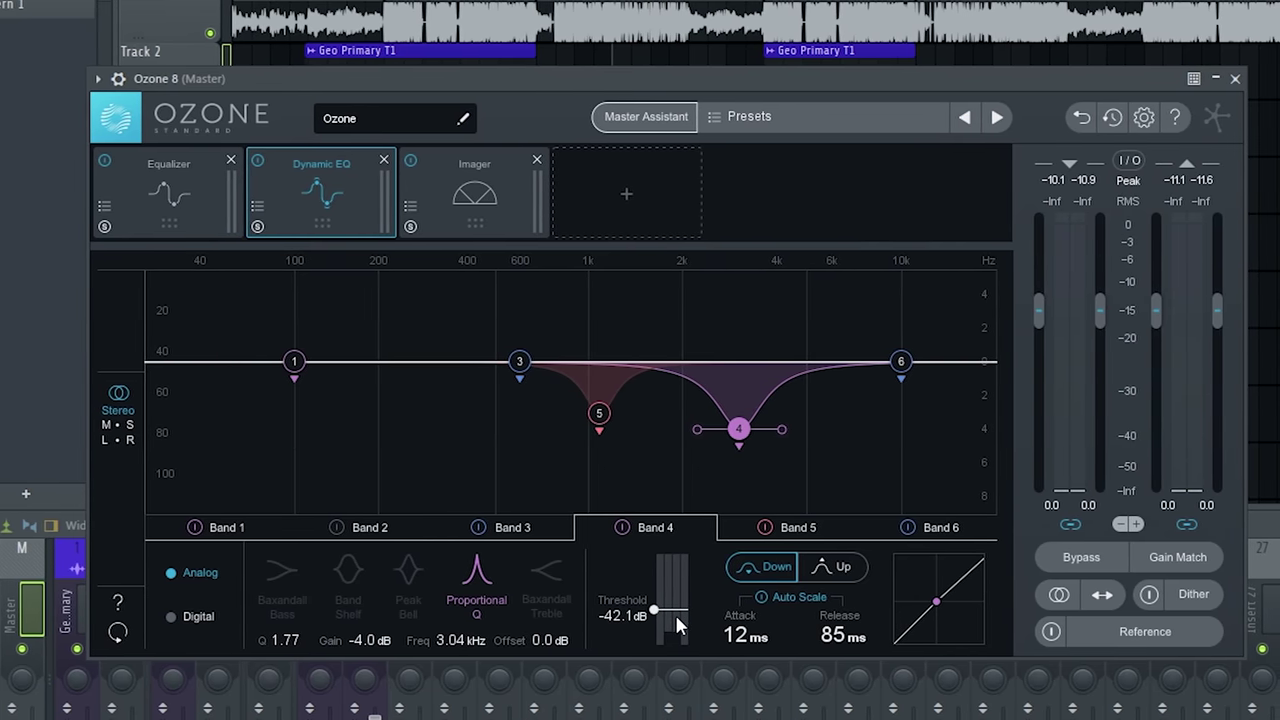
pyautogui.press('space')
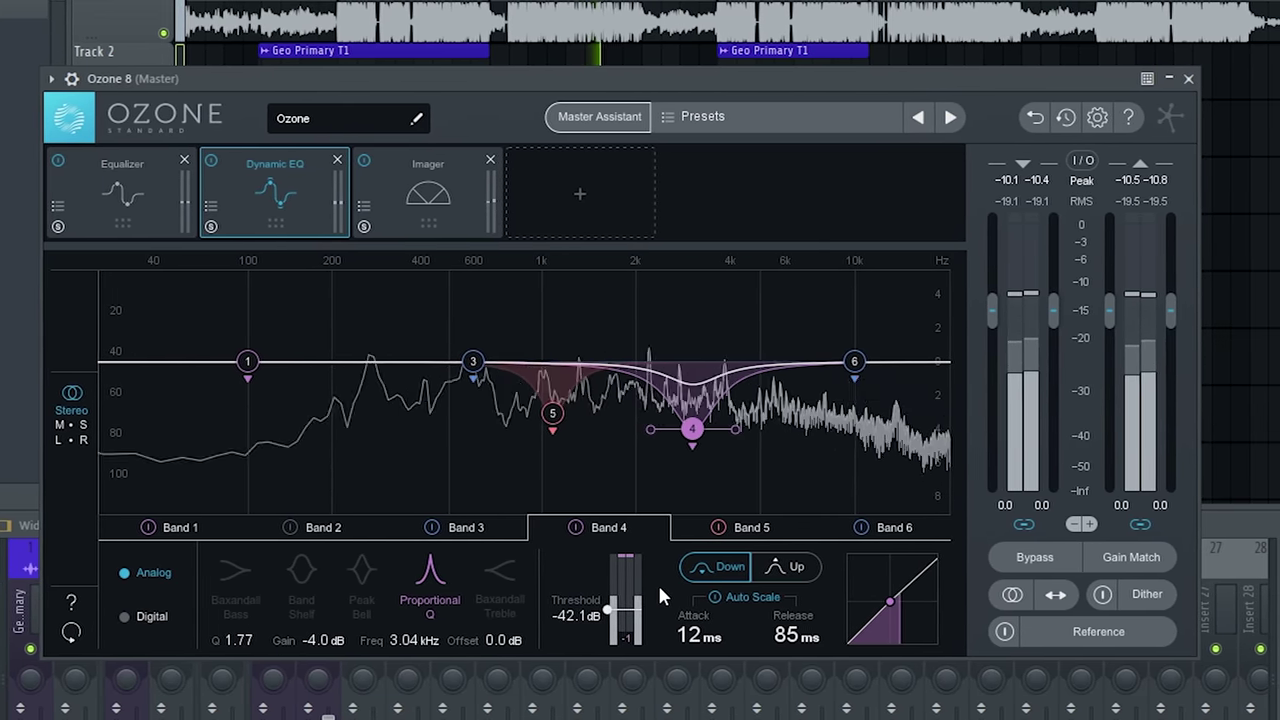
pyautogui.press('space')
pyautogui.moveTo(688, 300); pyautogui.dragTo(702, 225)
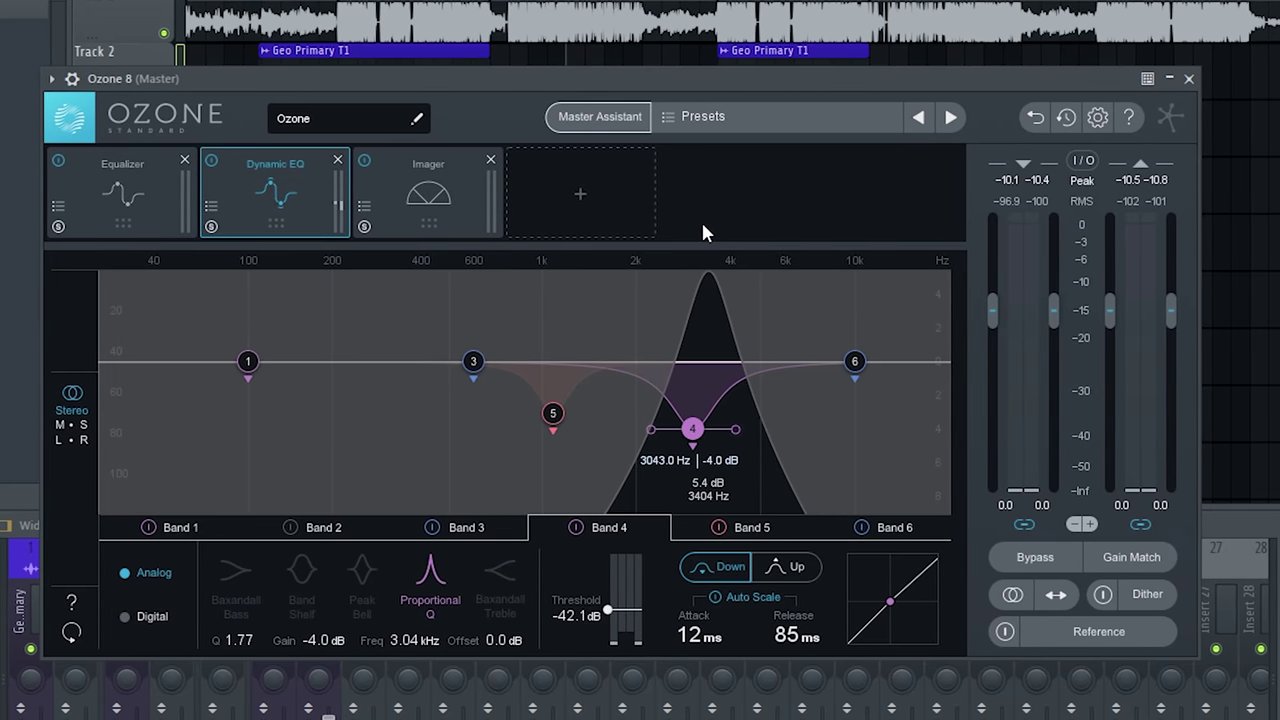
# Show the Ozone 8 Imager and raise the Band 2 width to 26.6.
pyautogui.click(472, 182)
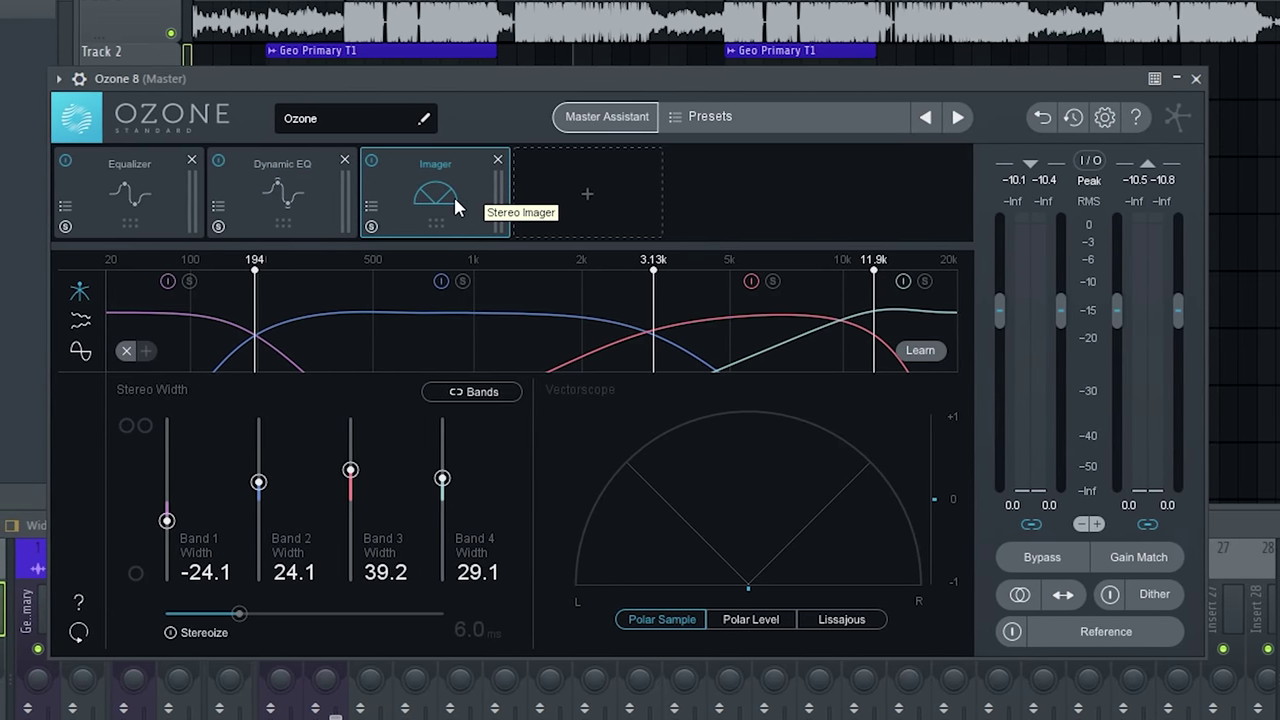
pyautogui.moveTo(172, 523); pyautogui.dragTo(172, 525)
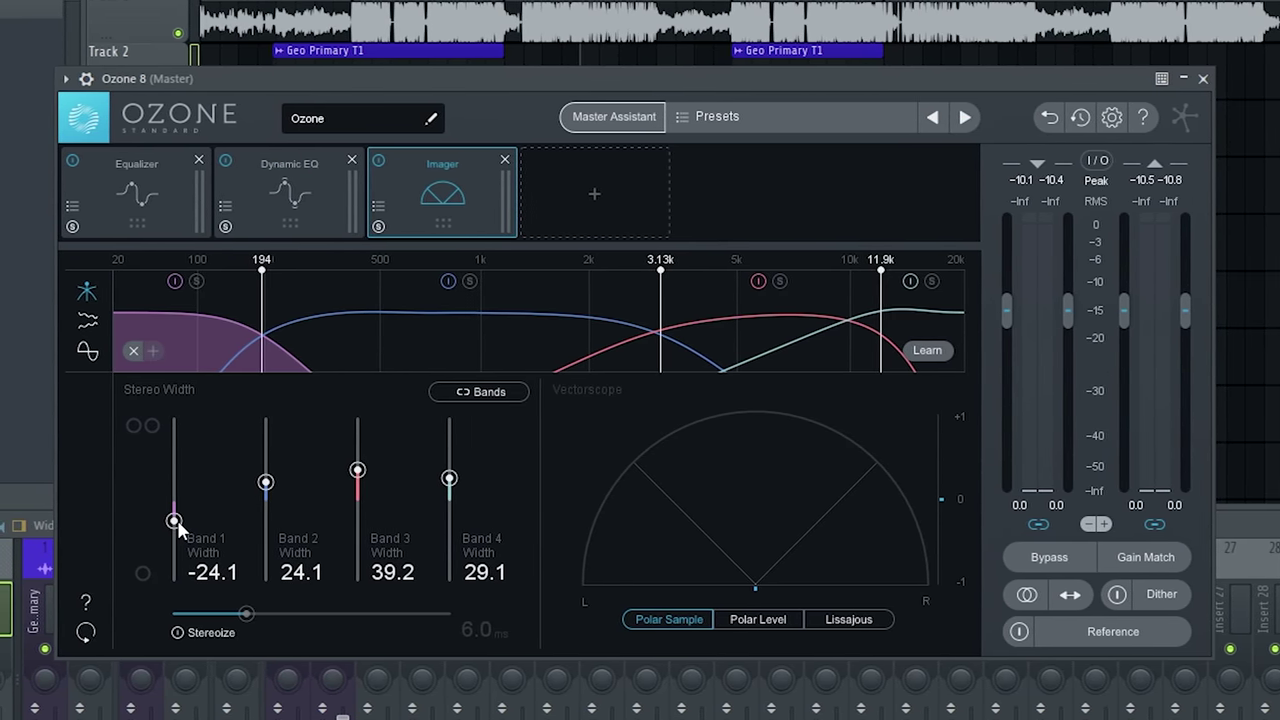
pyautogui.moveTo(267, 482)
pyautogui.mouseDown()
pyautogui.moveTo(273, 464)
pyautogui.moveTo(282, 486)
pyautogui.mouseUp()
# Play the song and compare the master with the Ozone 8 Imager bypassed and active.
pyautogui.press('space')
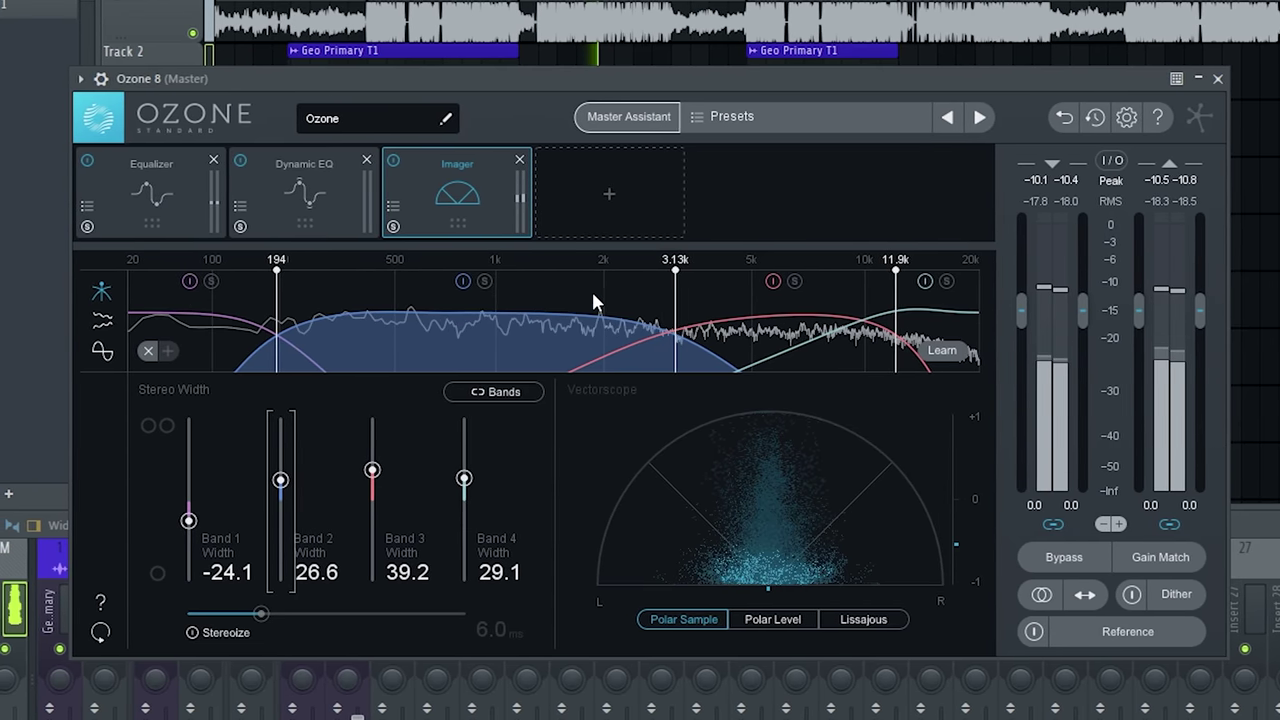
pyautogui.click(395, 160)
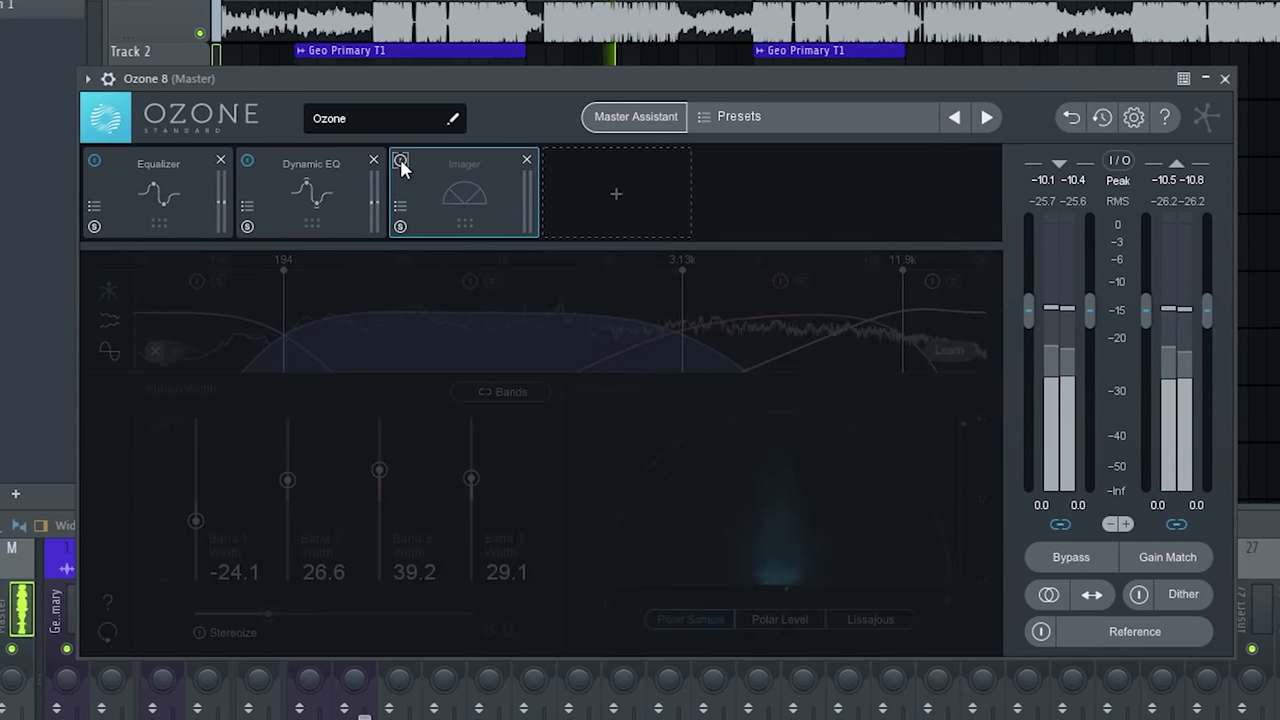
pyautogui.click(402, 161)
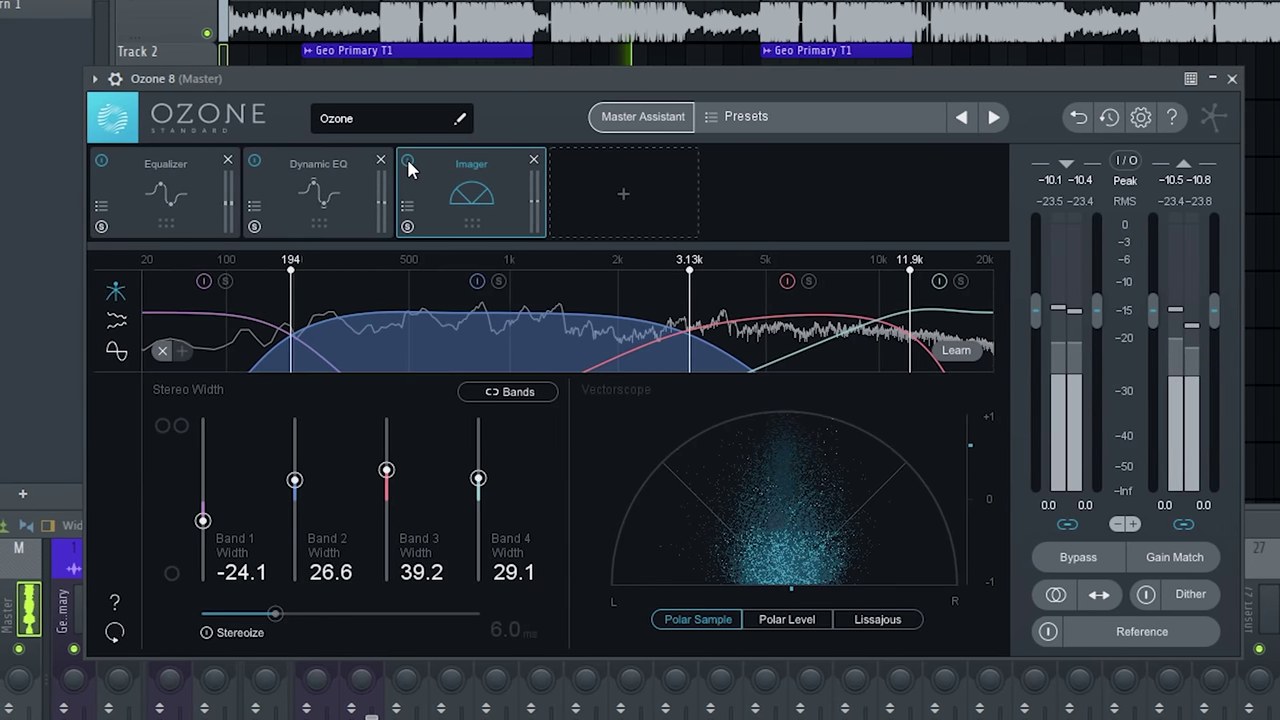
pyautogui.click(409, 161)
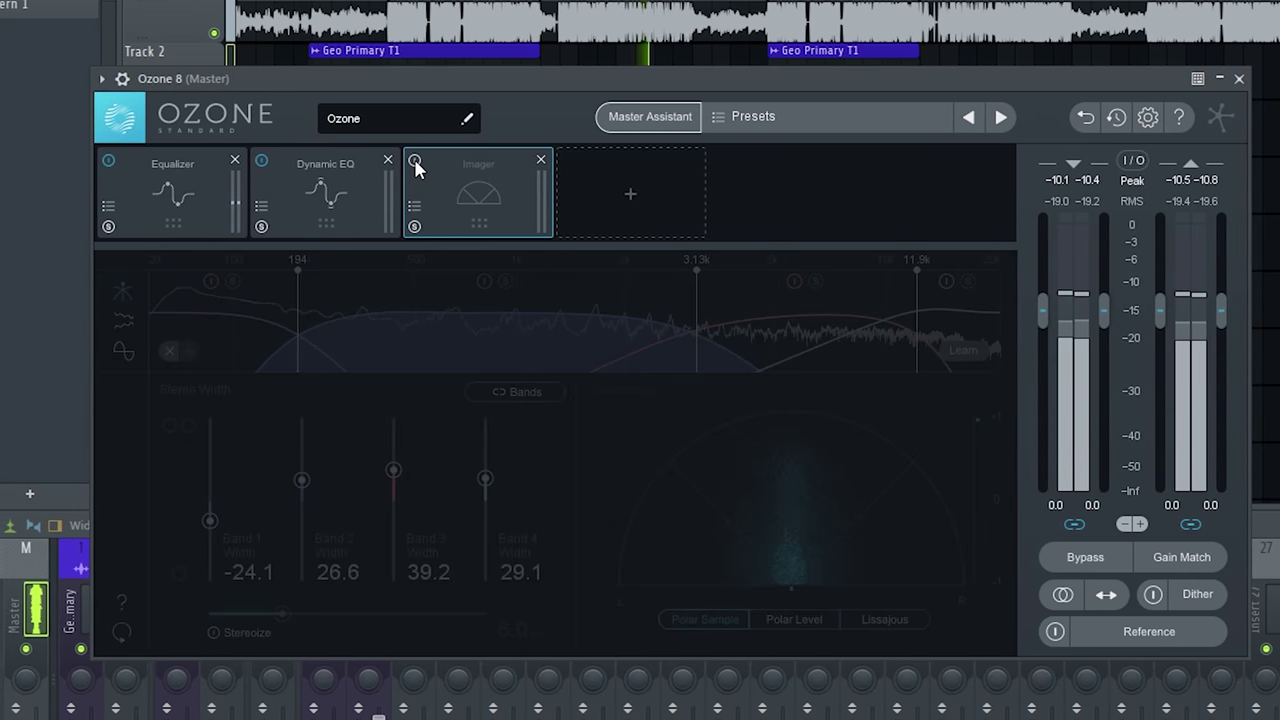
pyautogui.click(416, 161)
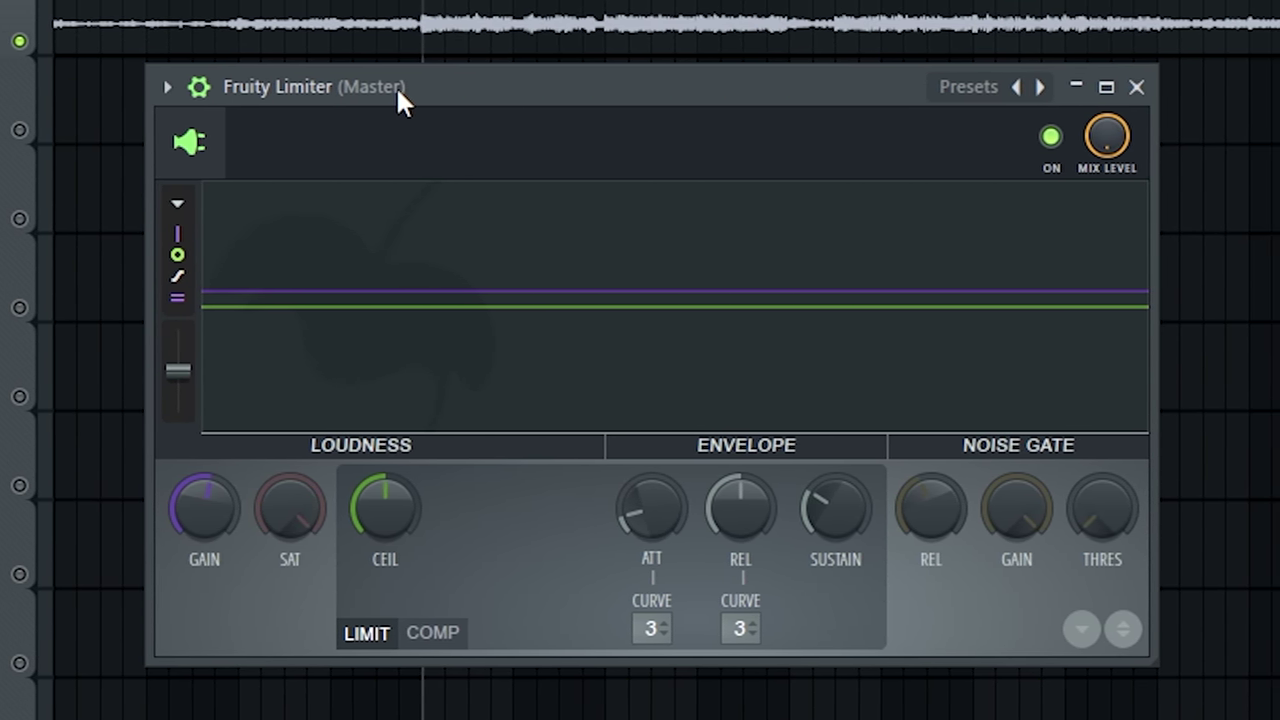
# Audition the Fruity Limiter and the RVox compressor on the mastering project's master track, closing each plugin.
pyautogui.press('space')
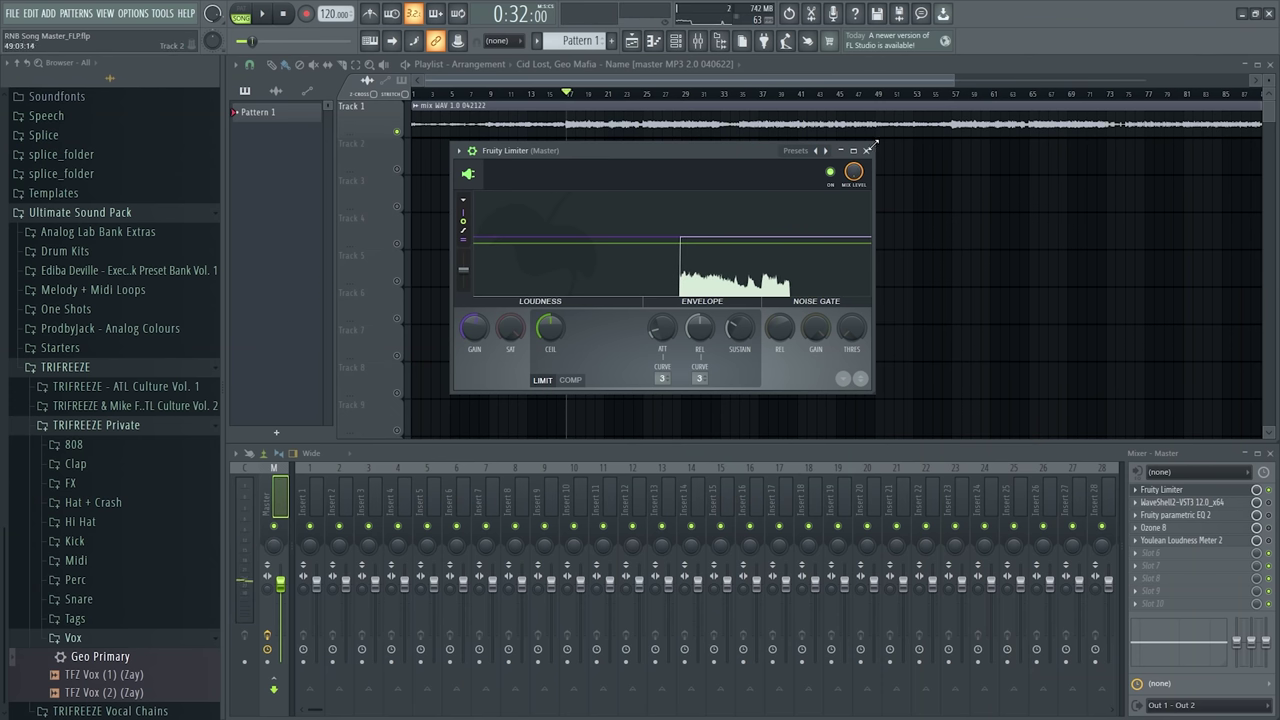
pyautogui.click(867, 151)
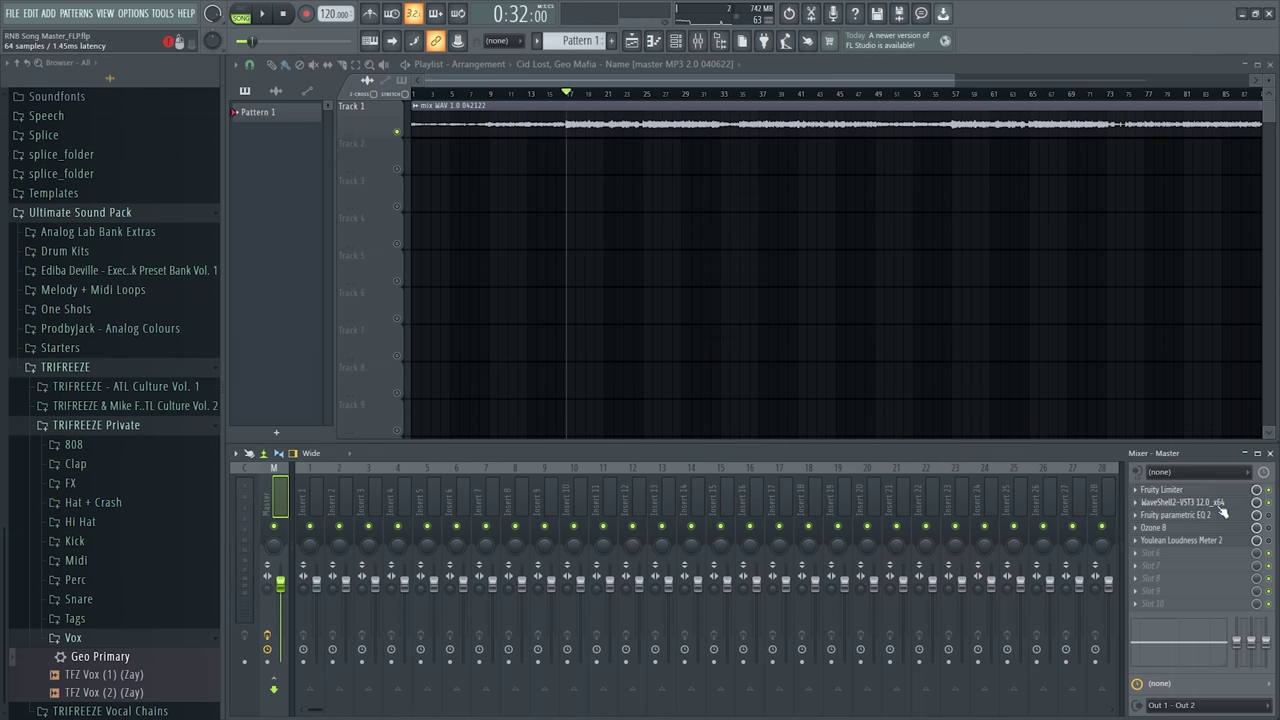
pyautogui.click(1219, 504)
pyautogui.moveTo(405, 159); pyautogui.dragTo(650, 152)
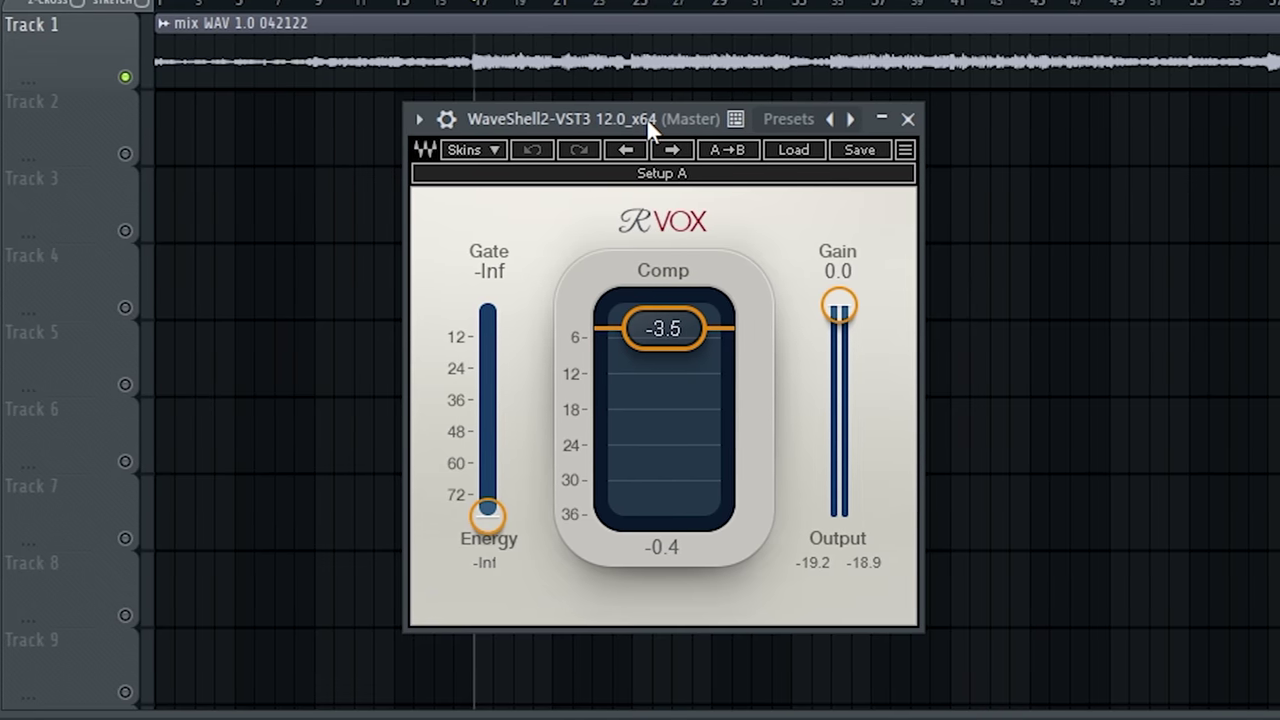
pyautogui.press('space')
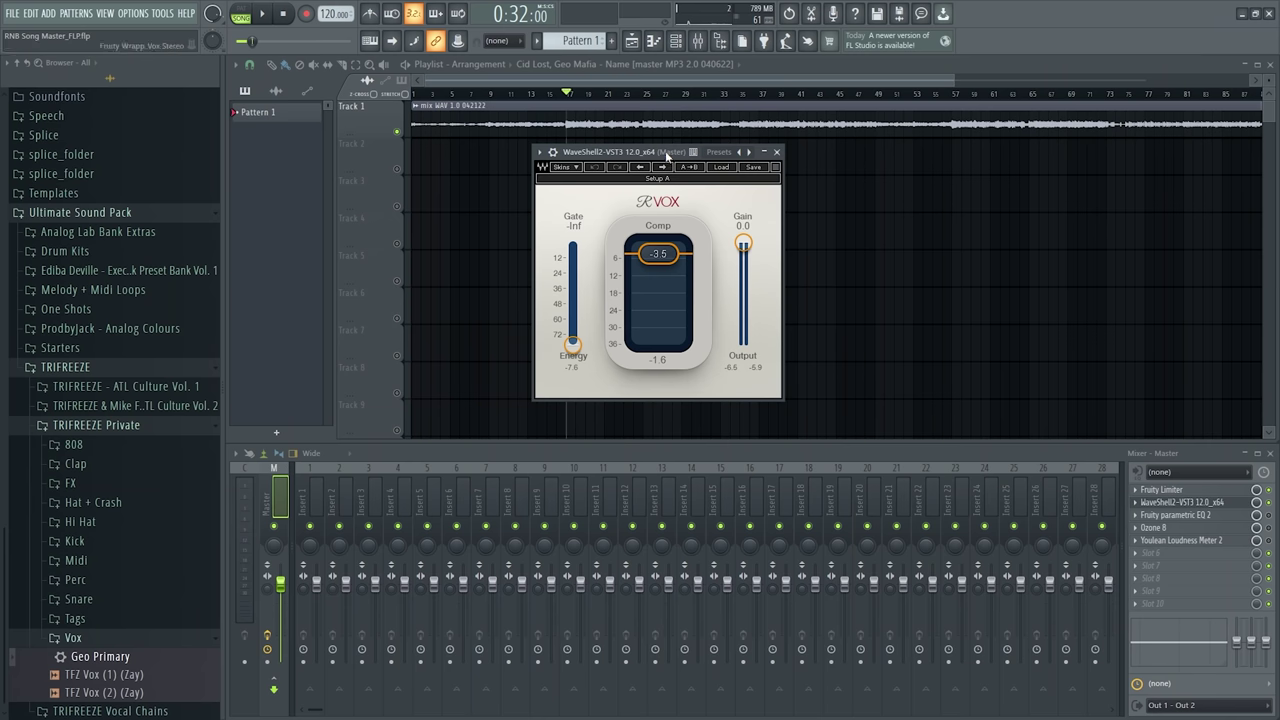
pyautogui.click(778, 151)
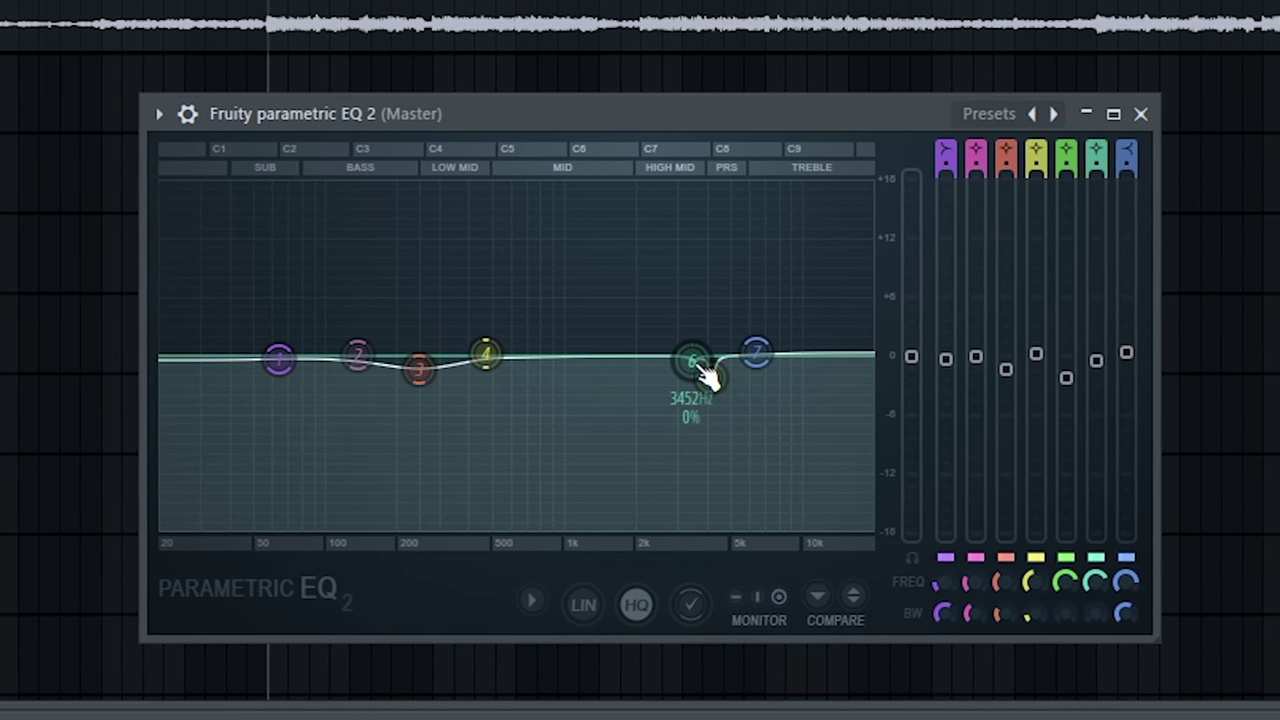
# Audition the mastering project's Fruity parametric EQ 2 and bring up Ozone 8 on the master.
pyautogui.press('space')
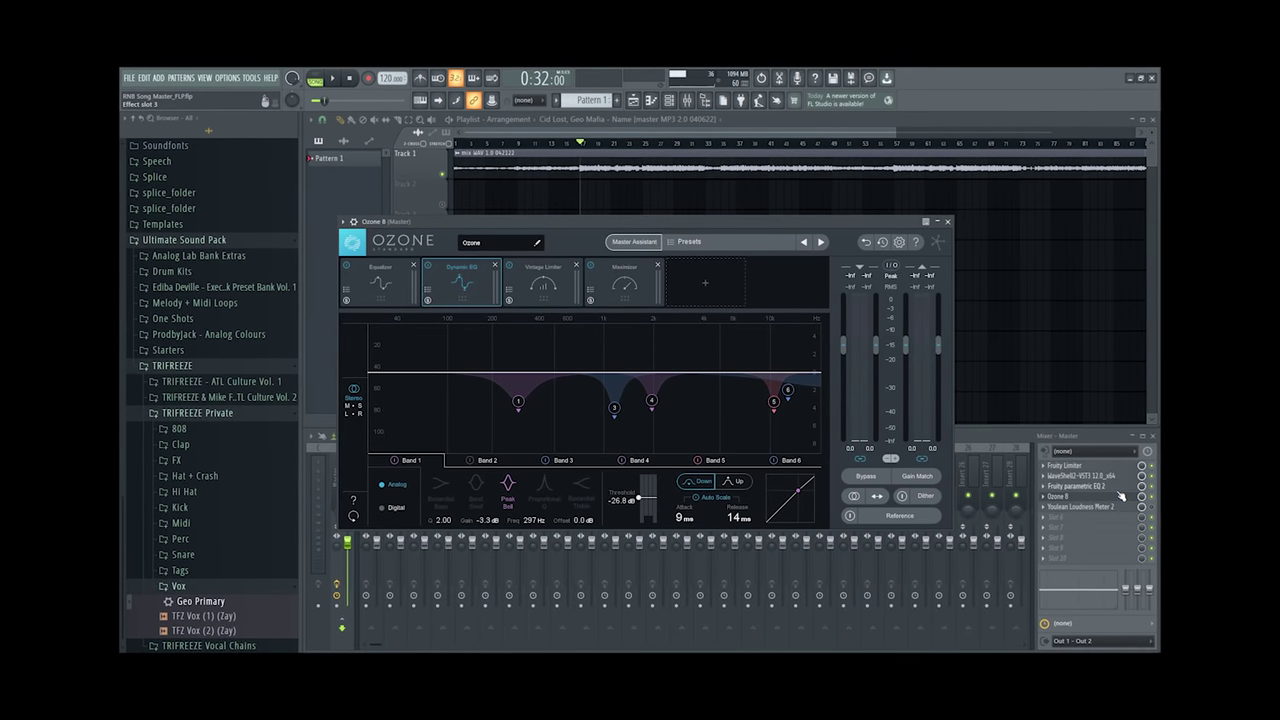
pyautogui.click(1224, 516)
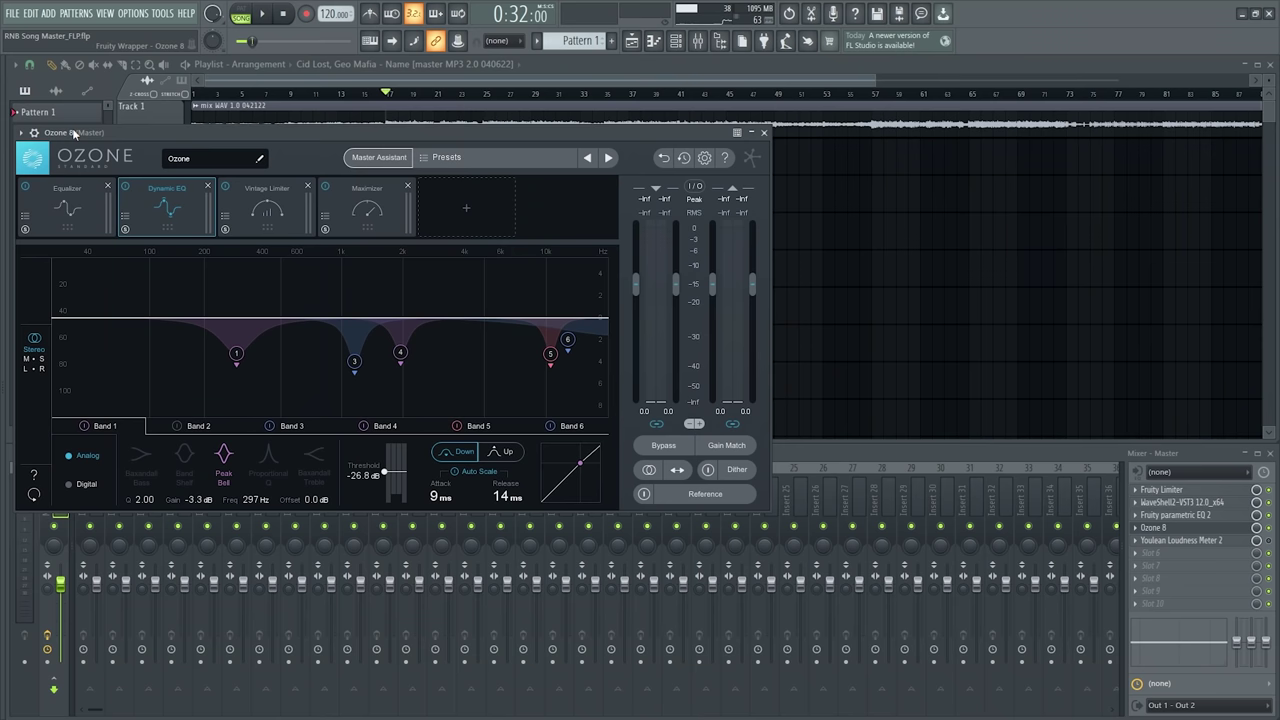
pyautogui.moveTo(73, 133); pyautogui.dragTo(99, 138)
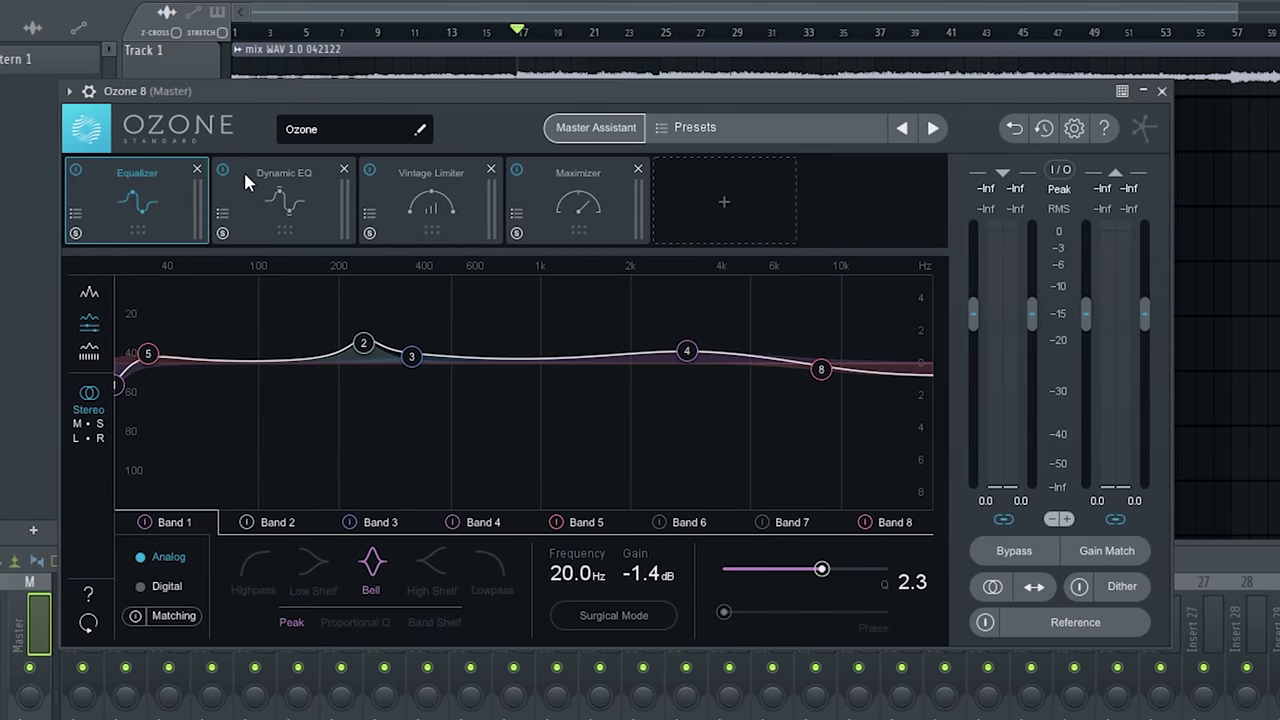
# Bypass Ozone 8's Dynamic EQ, Vintage Limiter and Maximizer, and play the track with only the Equalizer active.
pyautogui.click(391, 172)
pyautogui.click(146, 195)
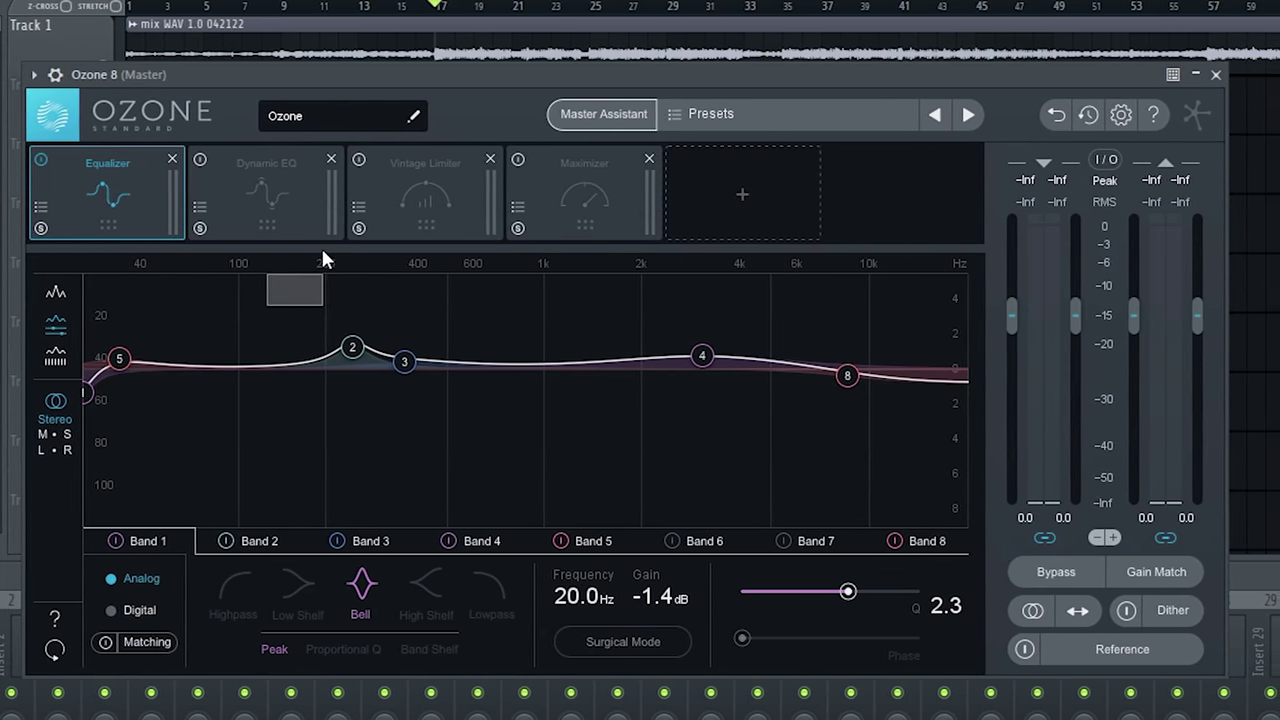
pyautogui.press('space')
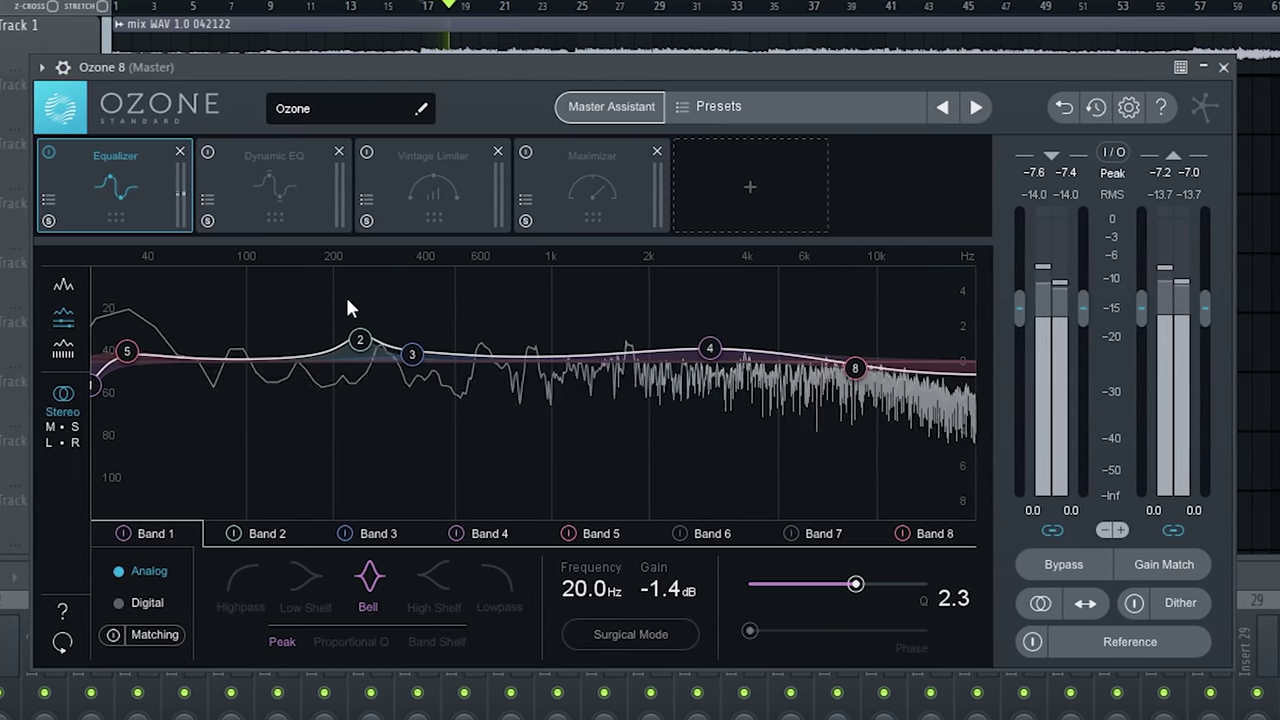
pyautogui.moveTo(333, 298); pyautogui.dragTo(351, 207)
pyautogui.moveTo(351, 207); pyautogui.dragTo(351, 207)
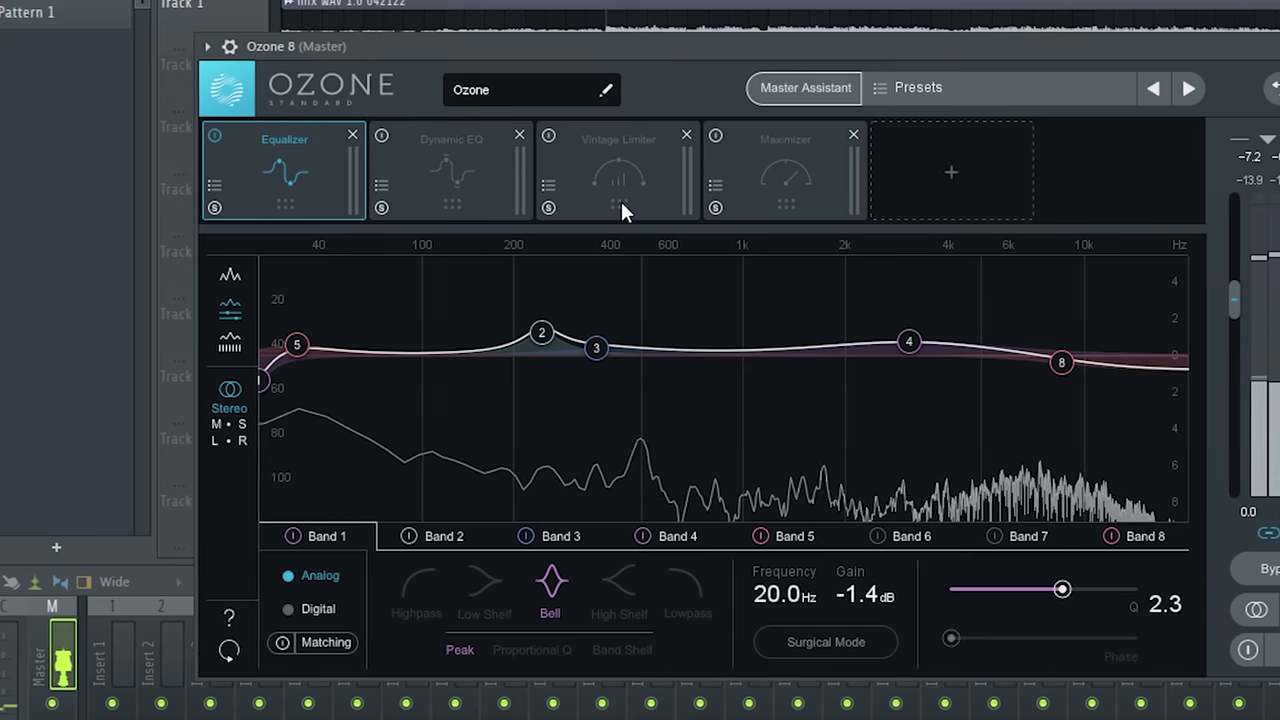
pyautogui.press('space')
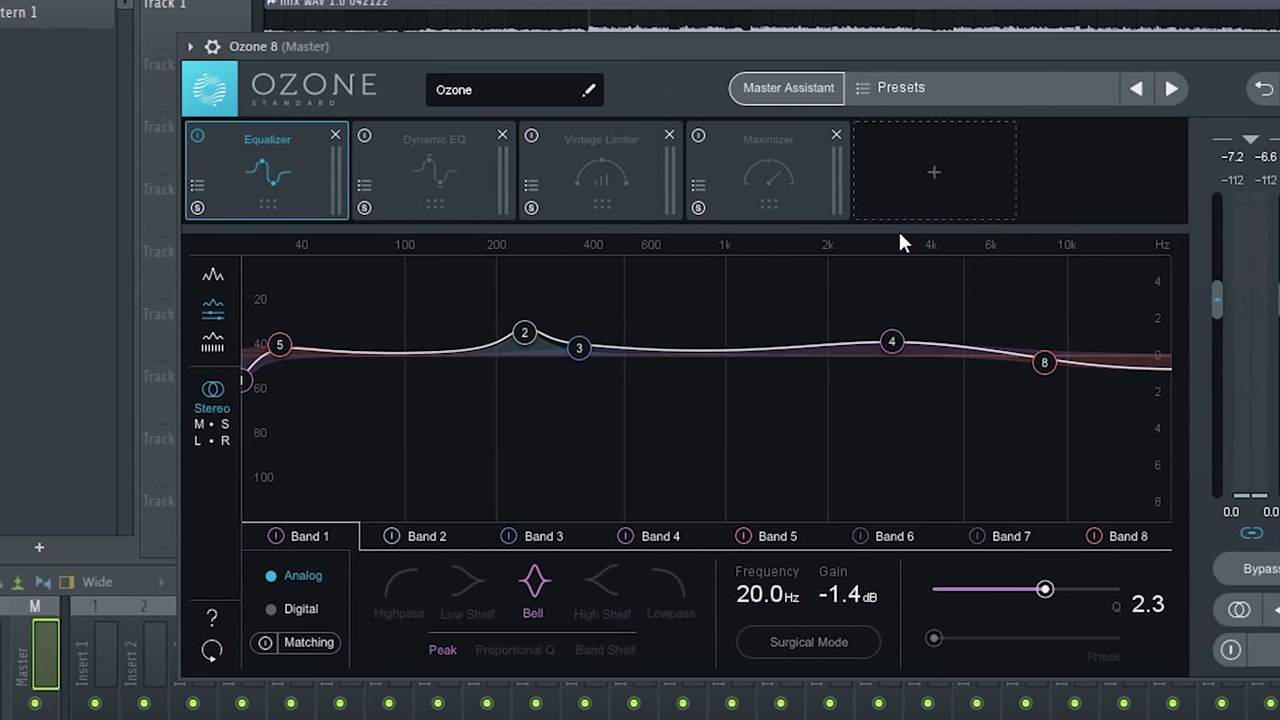
# Re-enable Ozone 8's Dynamic EQ and examine the settings of bands 1, 3, 6 and 4.
pyautogui.moveTo(878, 258); pyautogui.dragTo(634, 95)
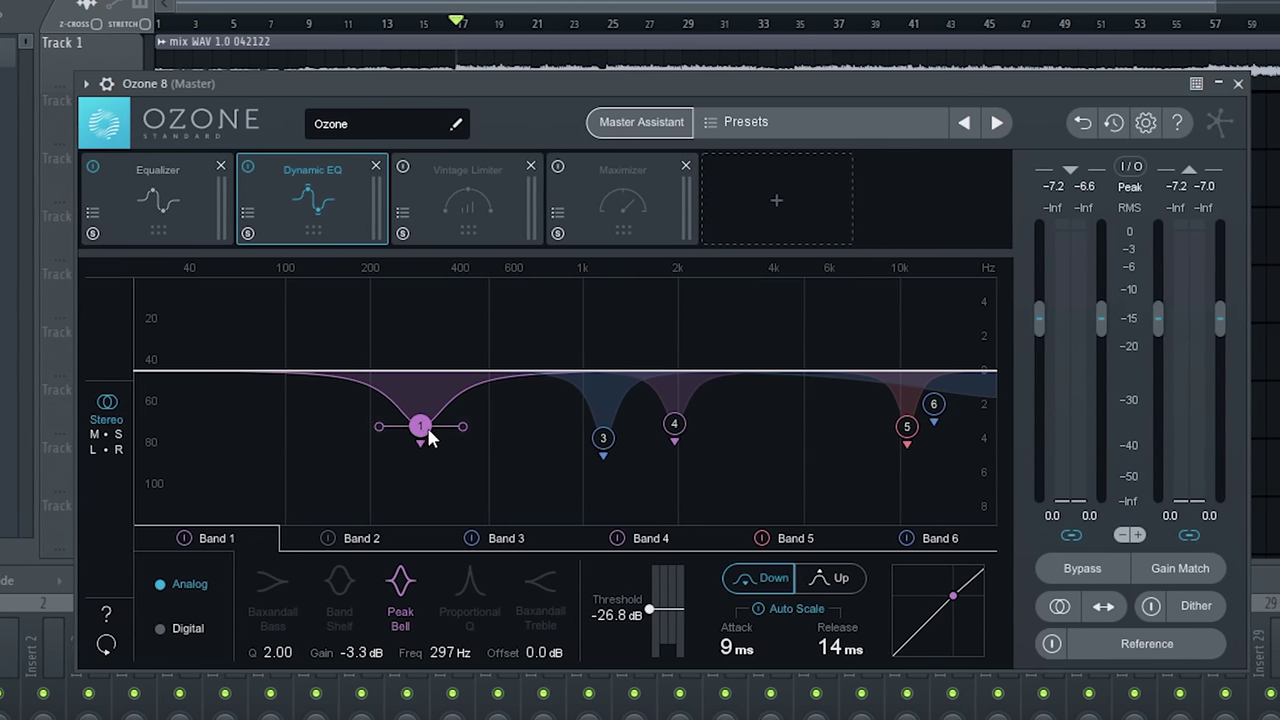
pyautogui.click(600, 437)
pyautogui.click(931, 404)
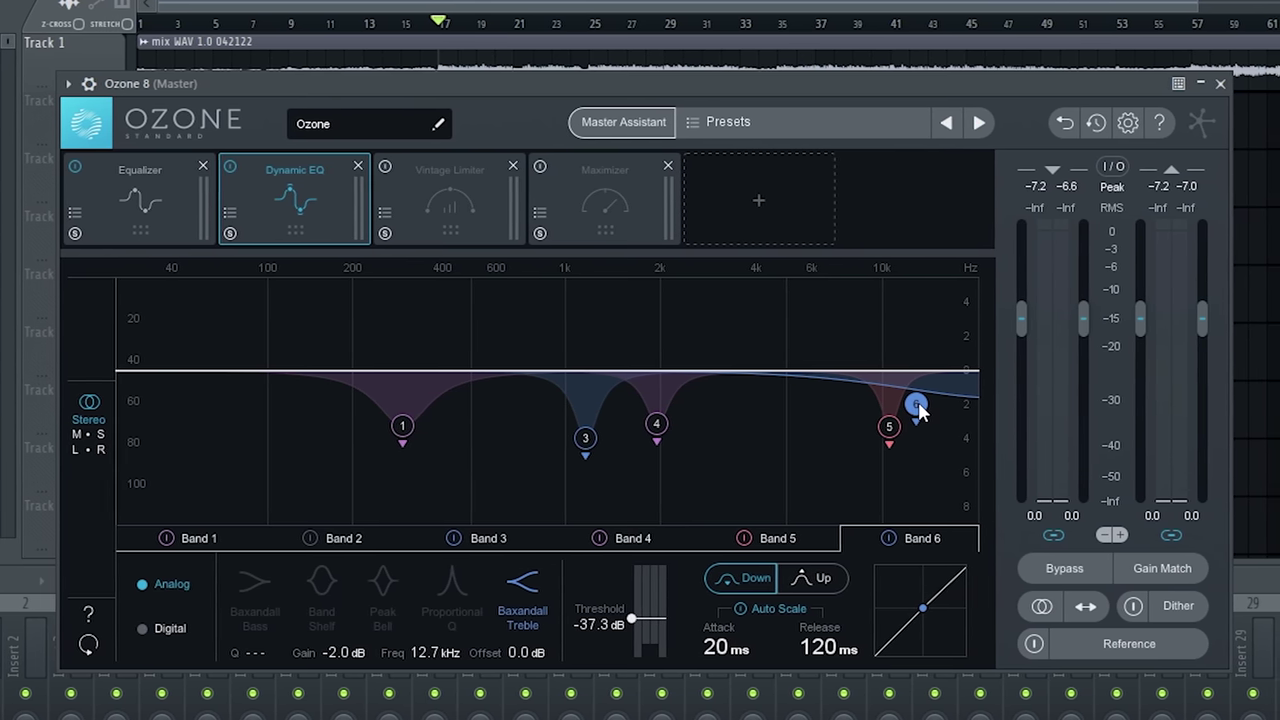
pyautogui.click(654, 424)
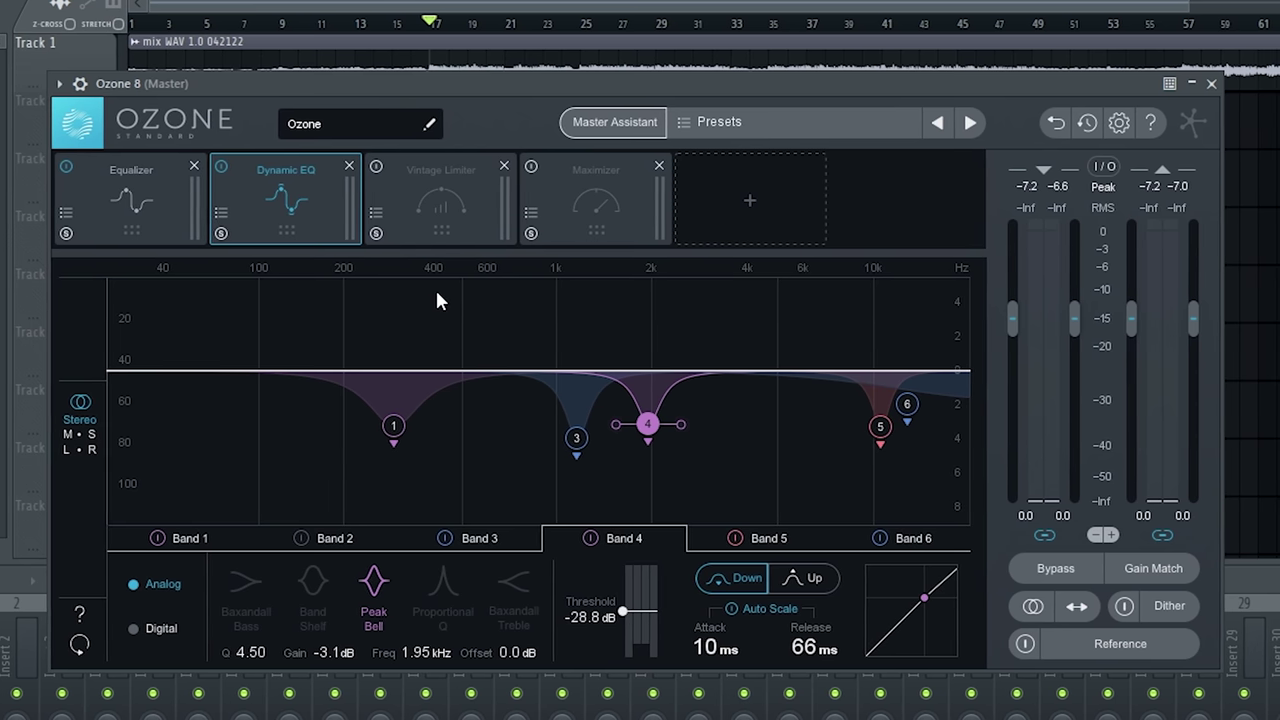
# Bring up the master's Youlean Loudness Meter 2, place it beside Ozone 8, and examine its integrated loudness reading.
pyautogui.press('space')
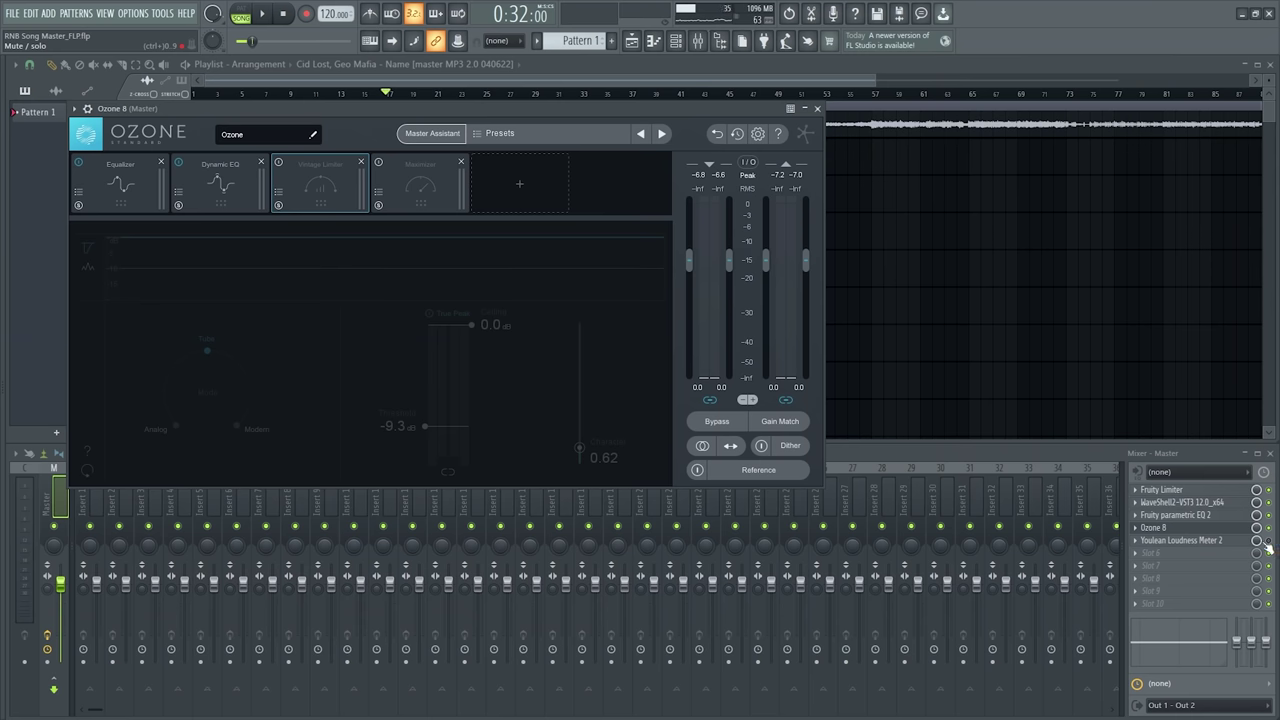
pyautogui.click(1211, 541)
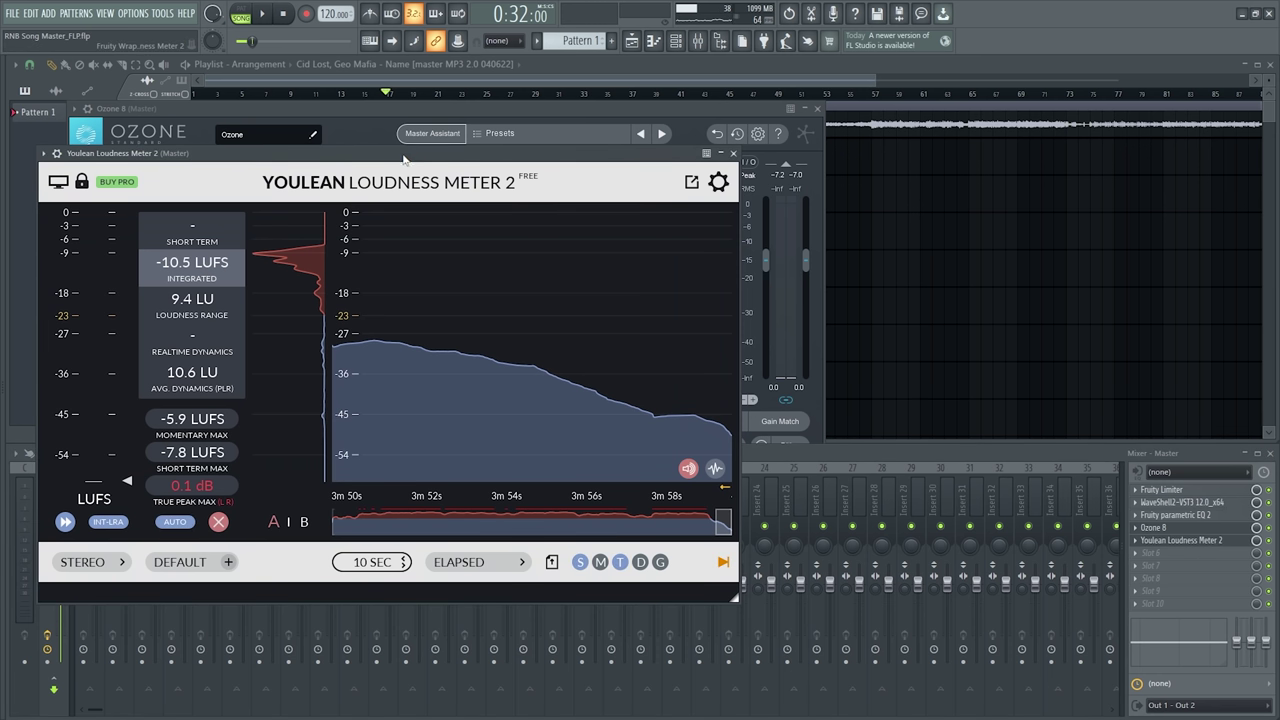
pyautogui.moveTo(405, 158); pyautogui.dragTo(758, 125)
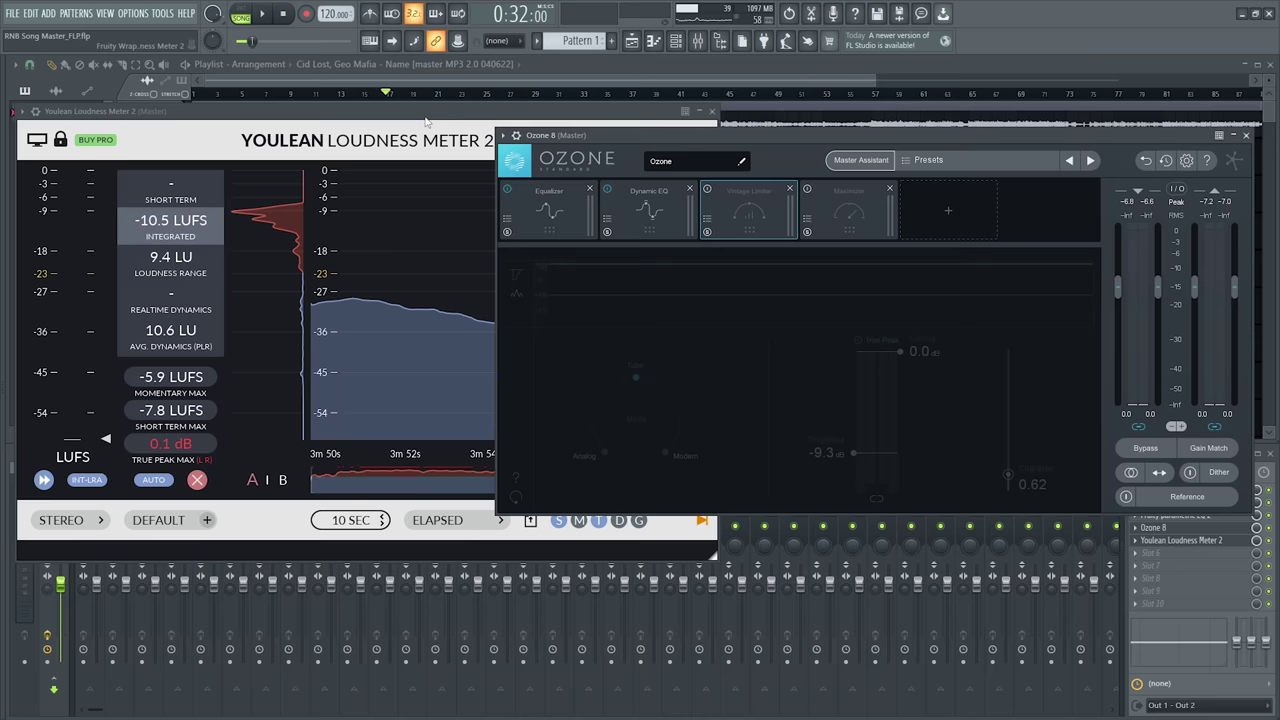
pyautogui.moveTo(424, 109); pyautogui.dragTo(424, 119)
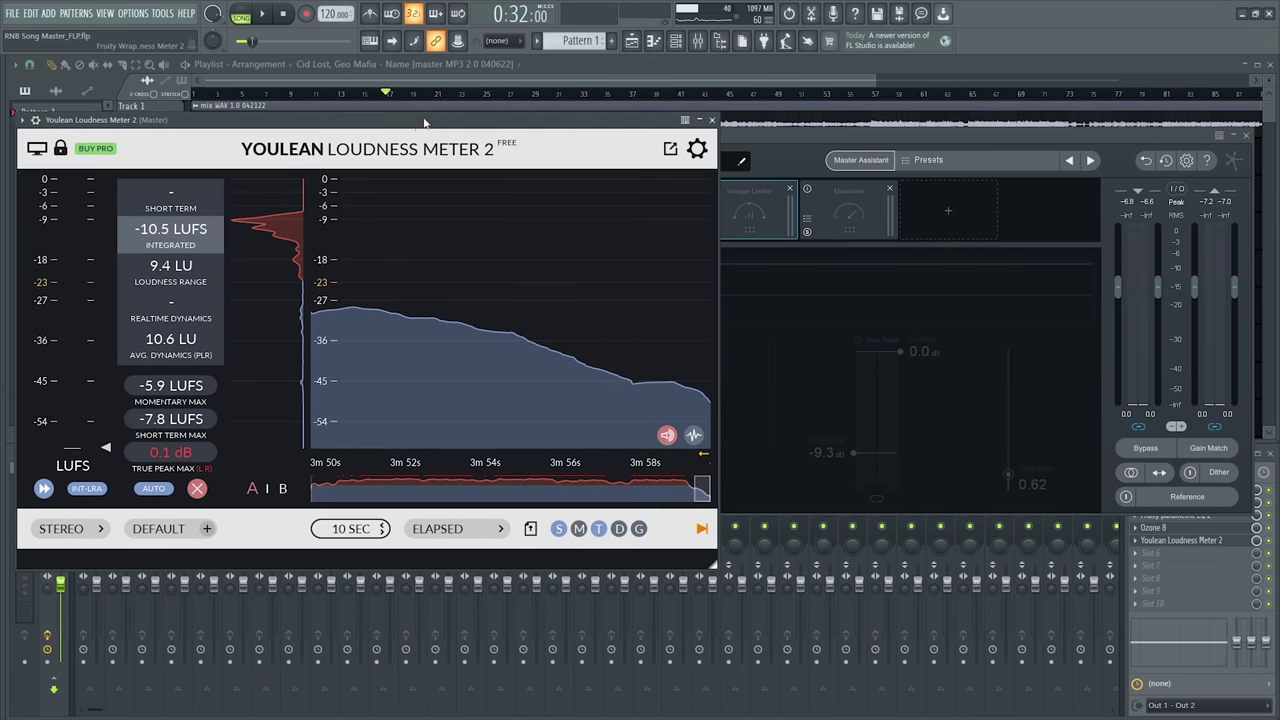
pyautogui.click(785, 138)
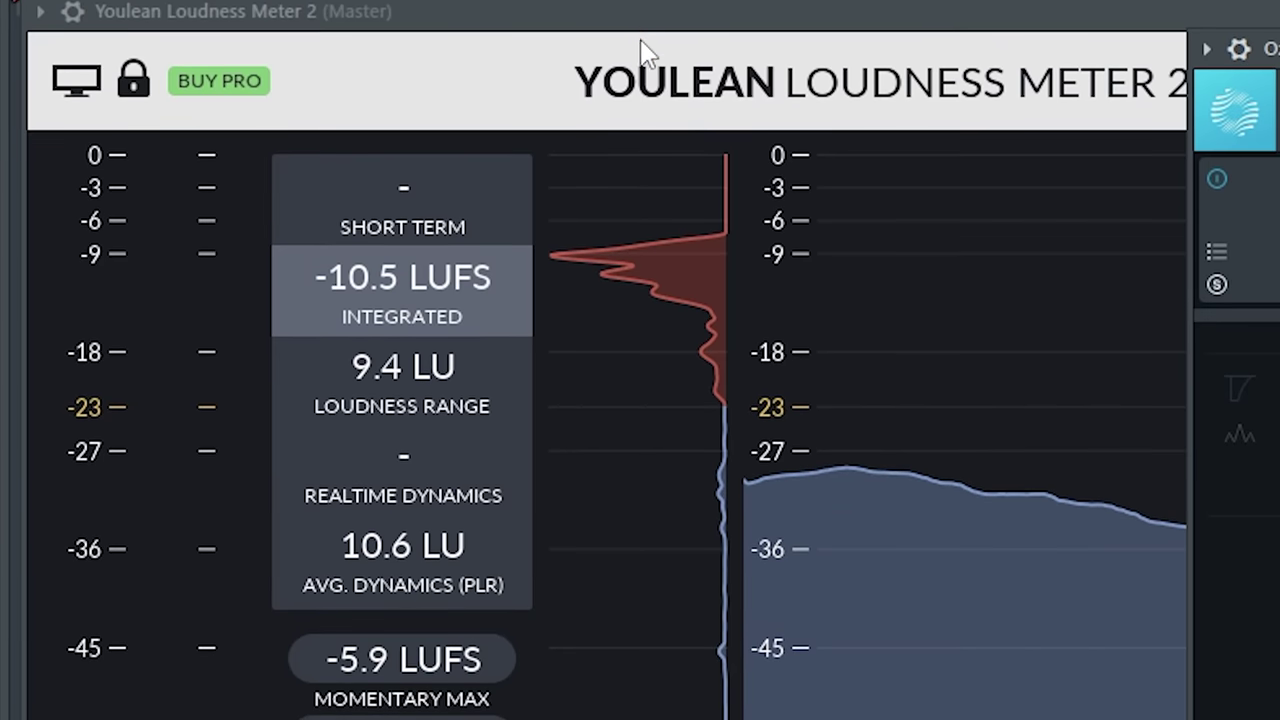
pyautogui.click(268, 133)
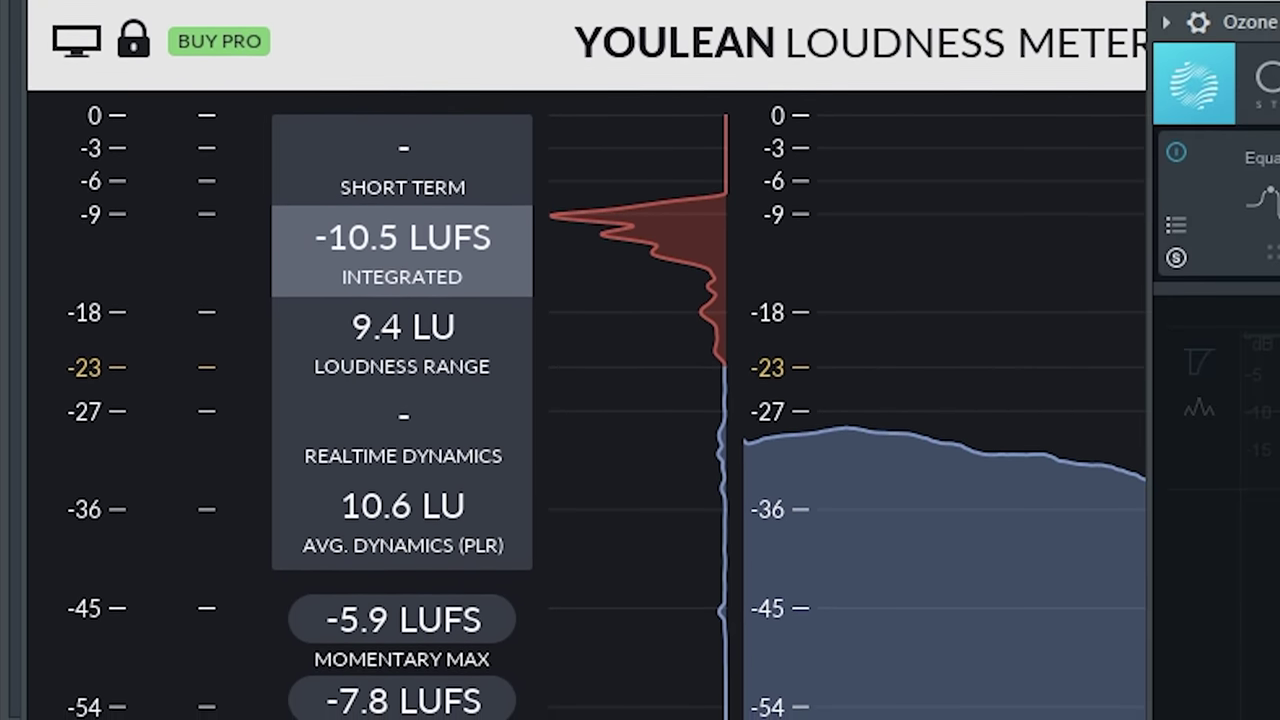
pyautogui.click(390, 141)
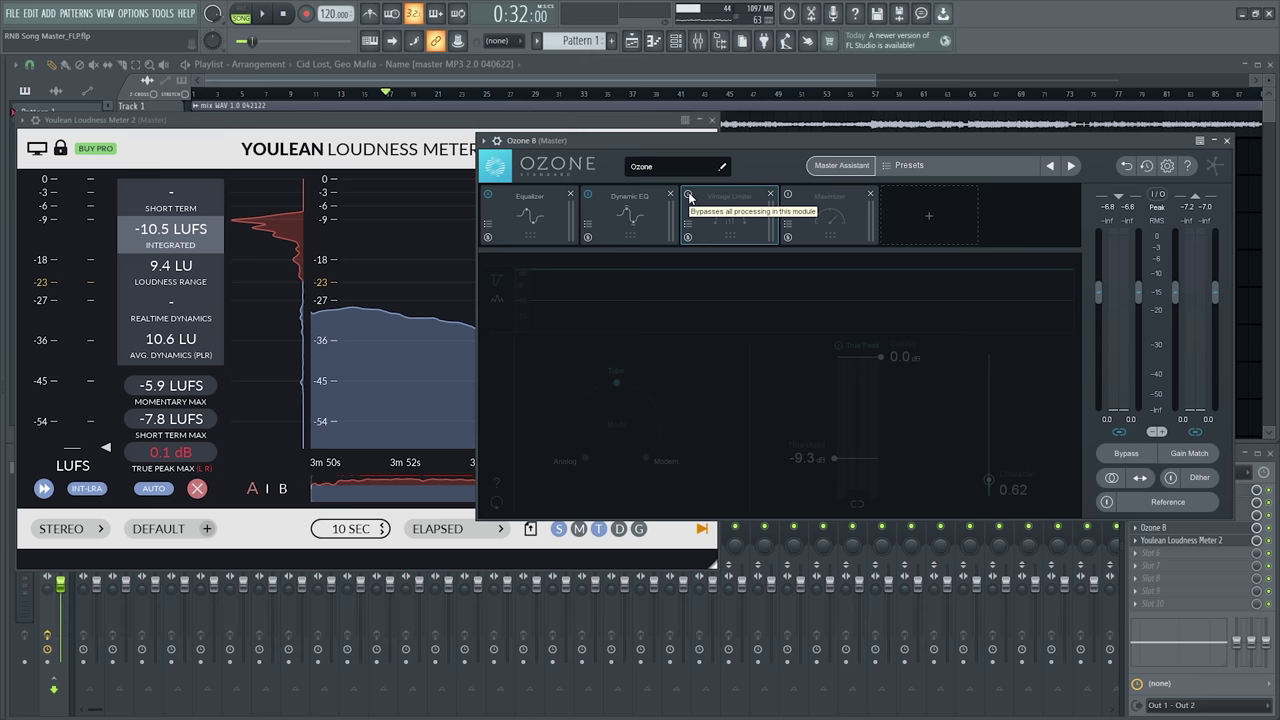
# Re-enable Ozone 8's Vintage Limiter and set its threshold to -9.7 dB with the track playing.
pyautogui.click(689, 197)
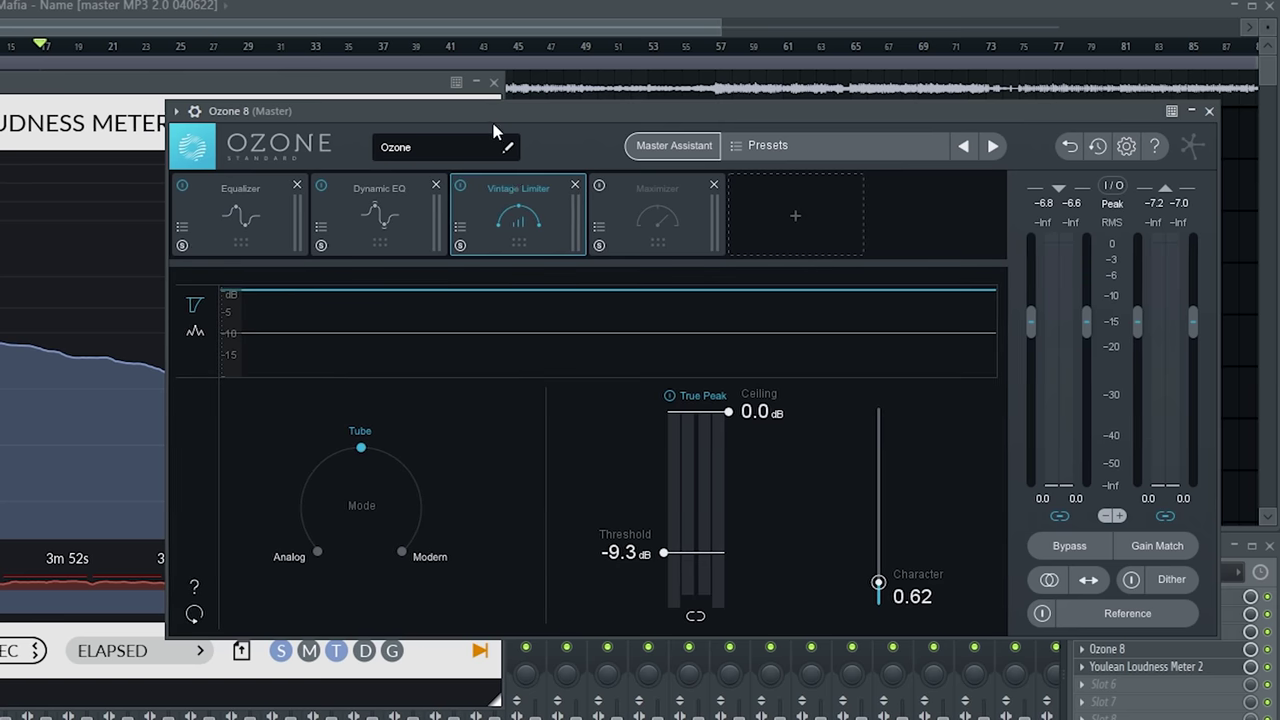
pyautogui.moveTo(492, 112); pyautogui.dragTo(456, 107)
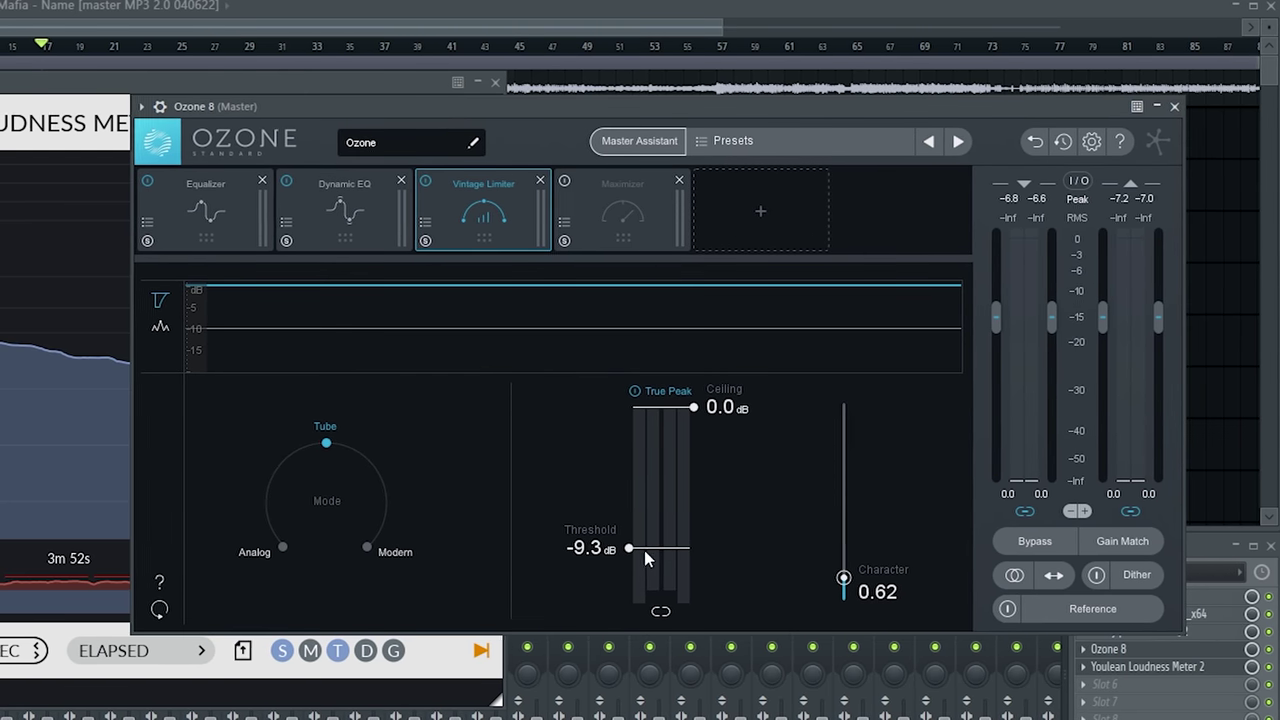
pyautogui.moveTo(630, 547); pyautogui.dragTo(642, 476)
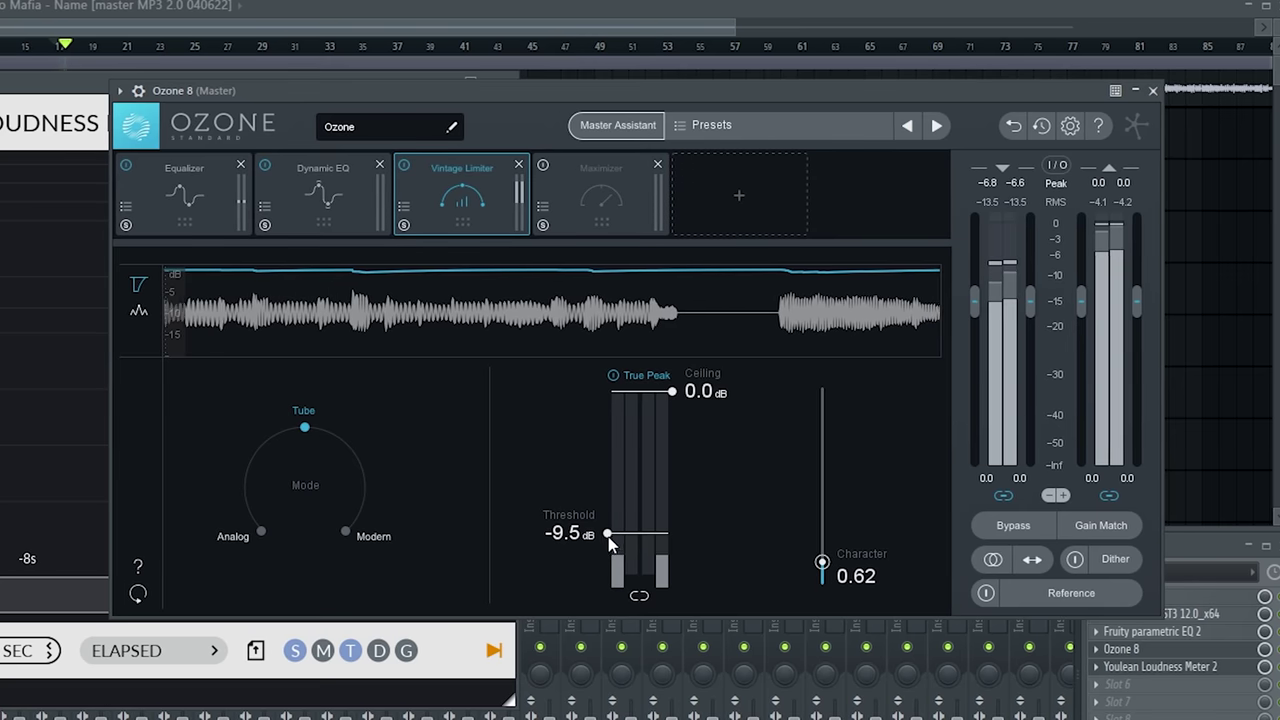
pyautogui.moveTo(606, 533); pyautogui.dragTo(615, 539)
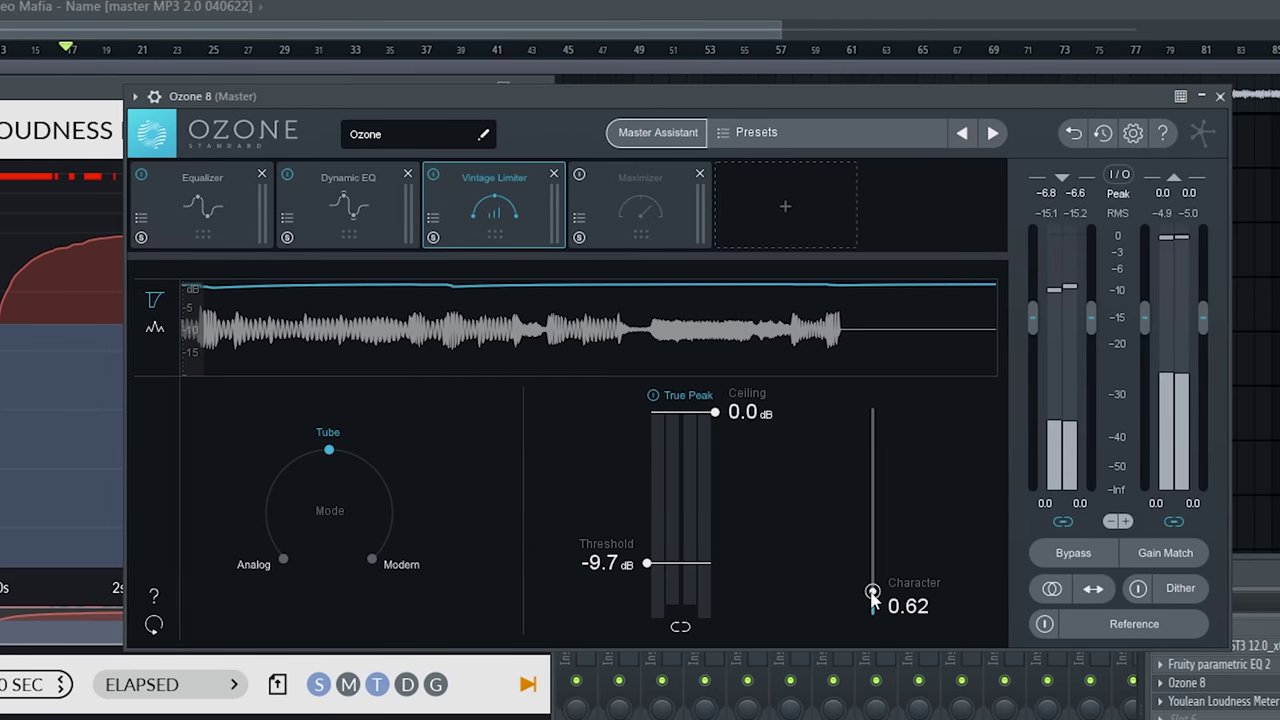
# Lower the Vintage Limiter's Character to 0.59 and down to 0.00 to compare the sound, and raise it again.
pyautogui.moveTo(831, 561); pyautogui.dragTo(864, 614)
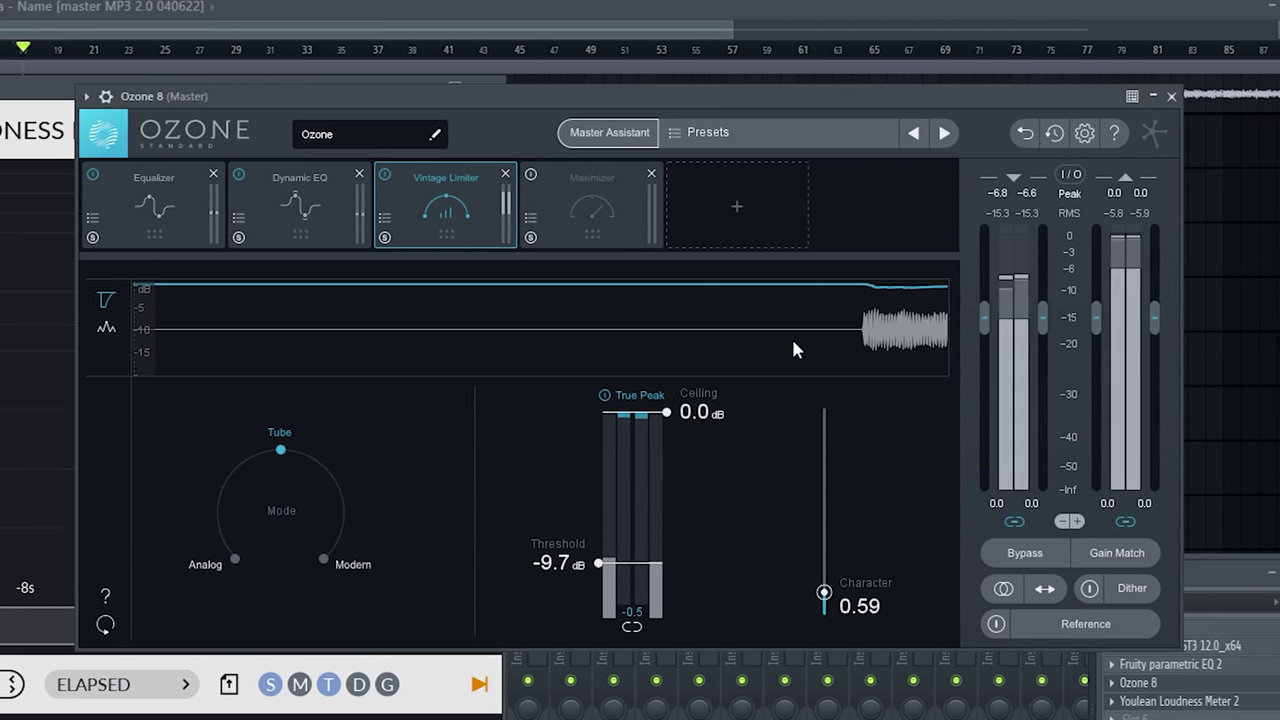
pyautogui.moveTo(822, 592); pyautogui.dragTo(817, 621)
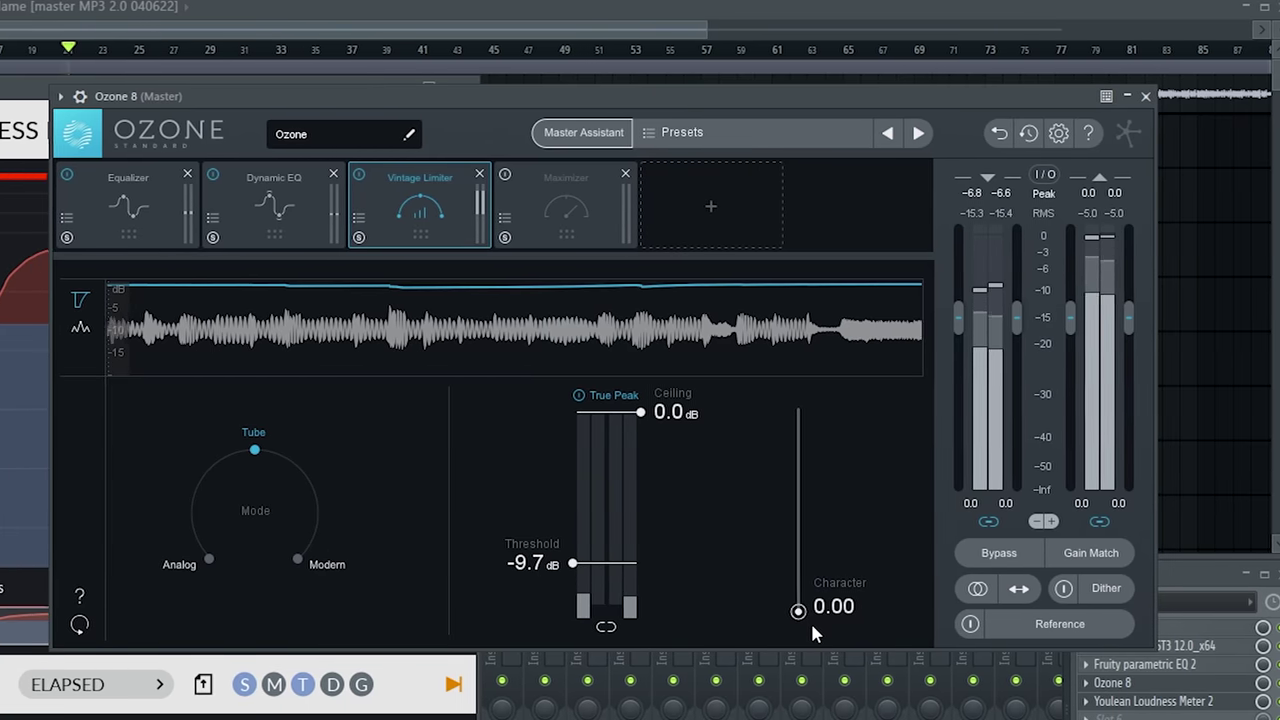
pyautogui.moveTo(806, 611); pyautogui.dragTo(795, 591)
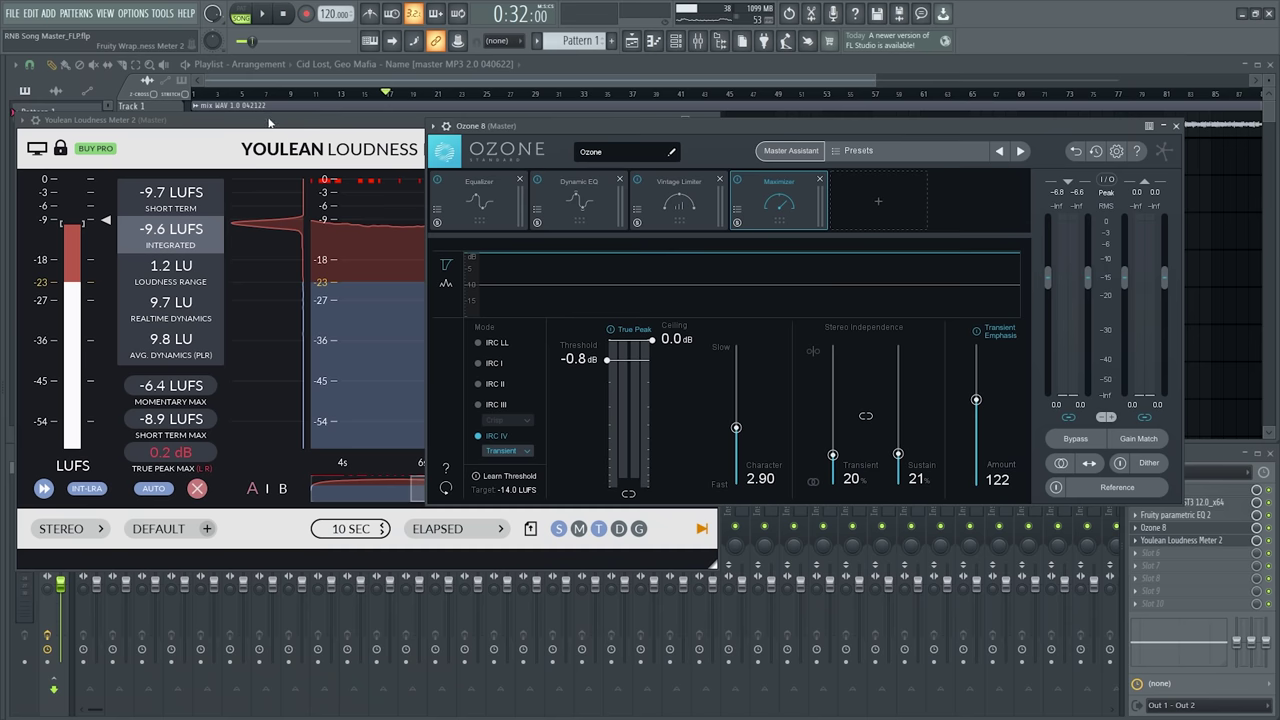
# Check the loudness meter, re-enable Ozone 8's Maximizer, and raise its Character to 3.30.
pyautogui.moveTo(252, 122); pyautogui.dragTo(368, 130)
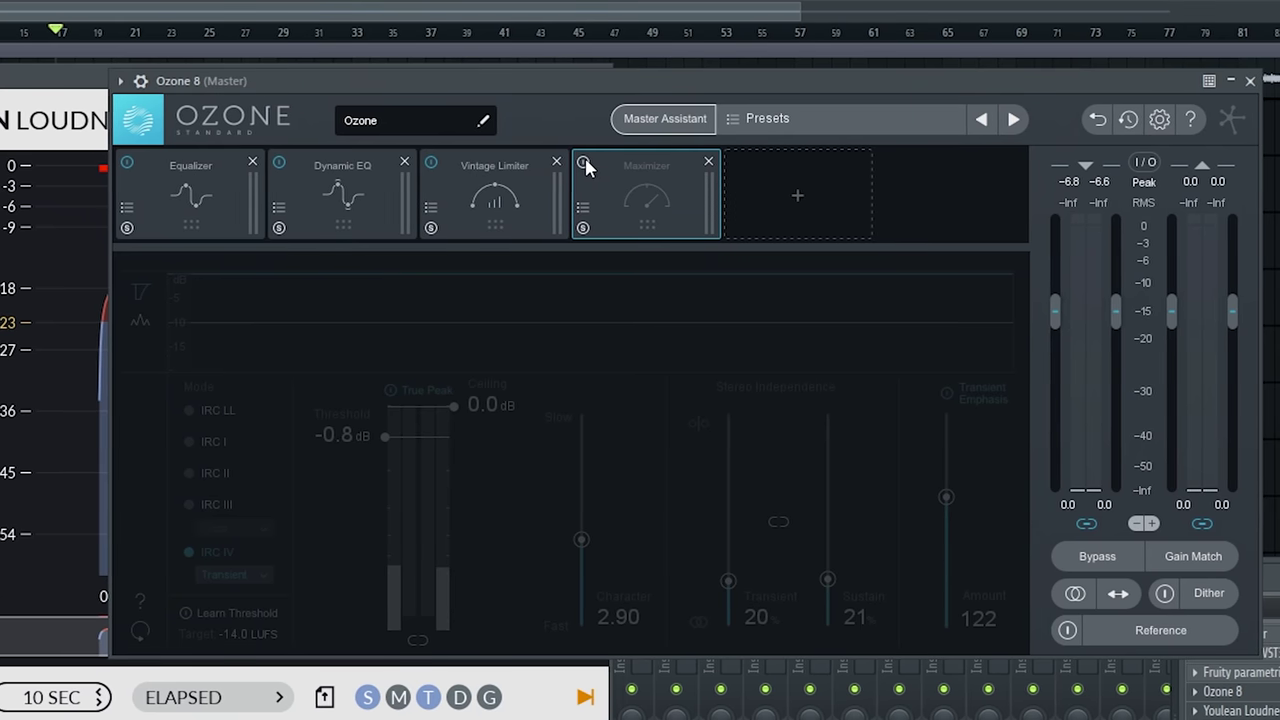
pyautogui.click(583, 164)
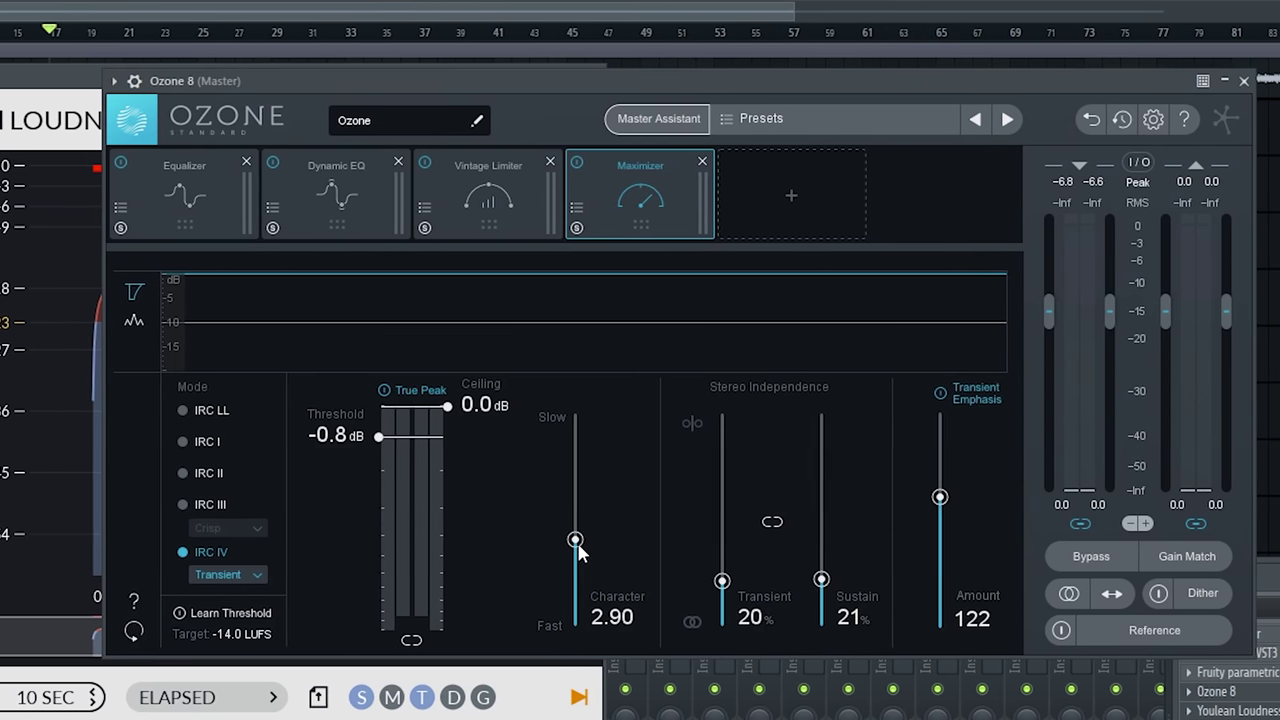
pyautogui.moveTo(577, 538); pyautogui.dragTo(577, 520)
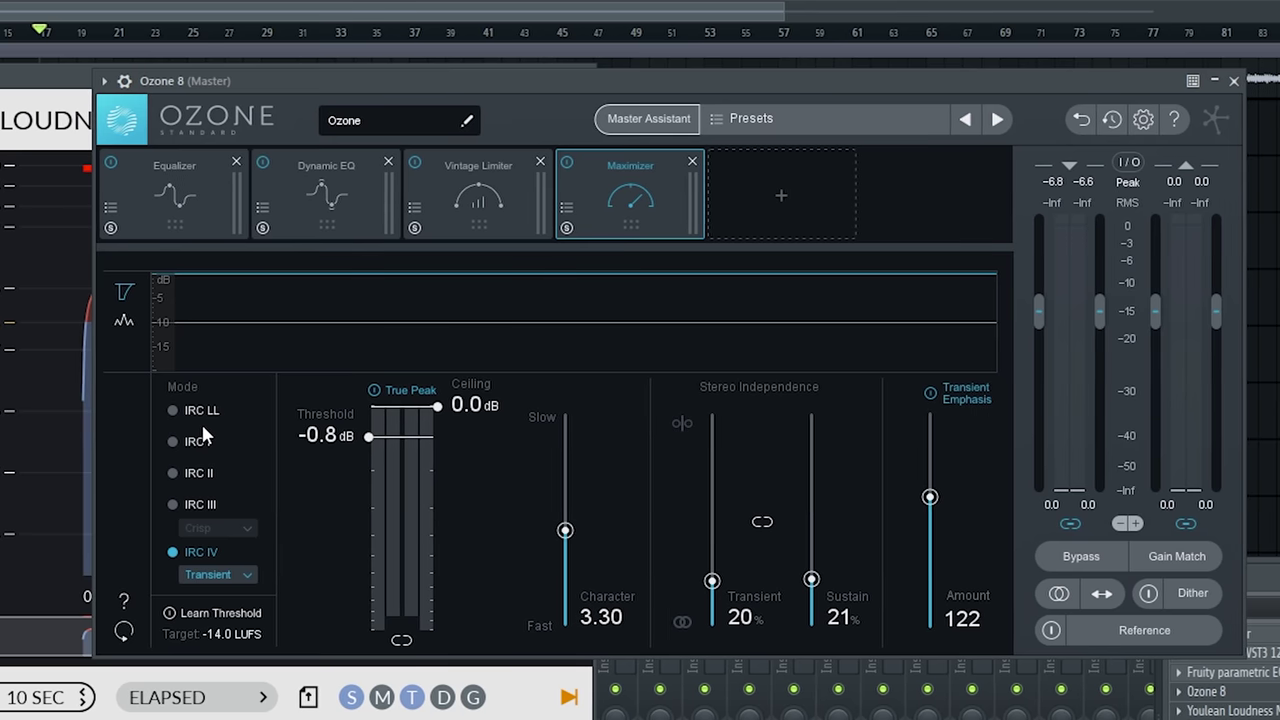
# Look through the Maximizer's IRC IV styles, try the IRC III and IRC I modes, and return to IRC IV Transient.
pyautogui.click(210, 575)
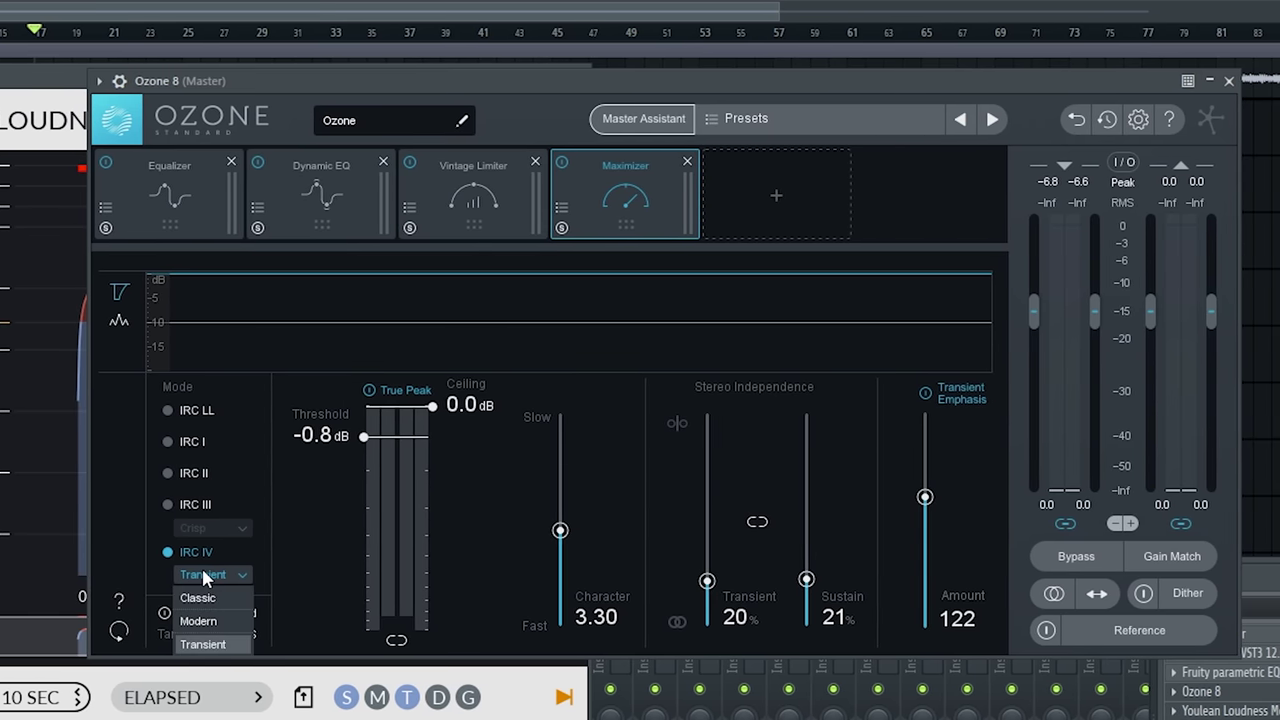
pyautogui.click(210, 645)
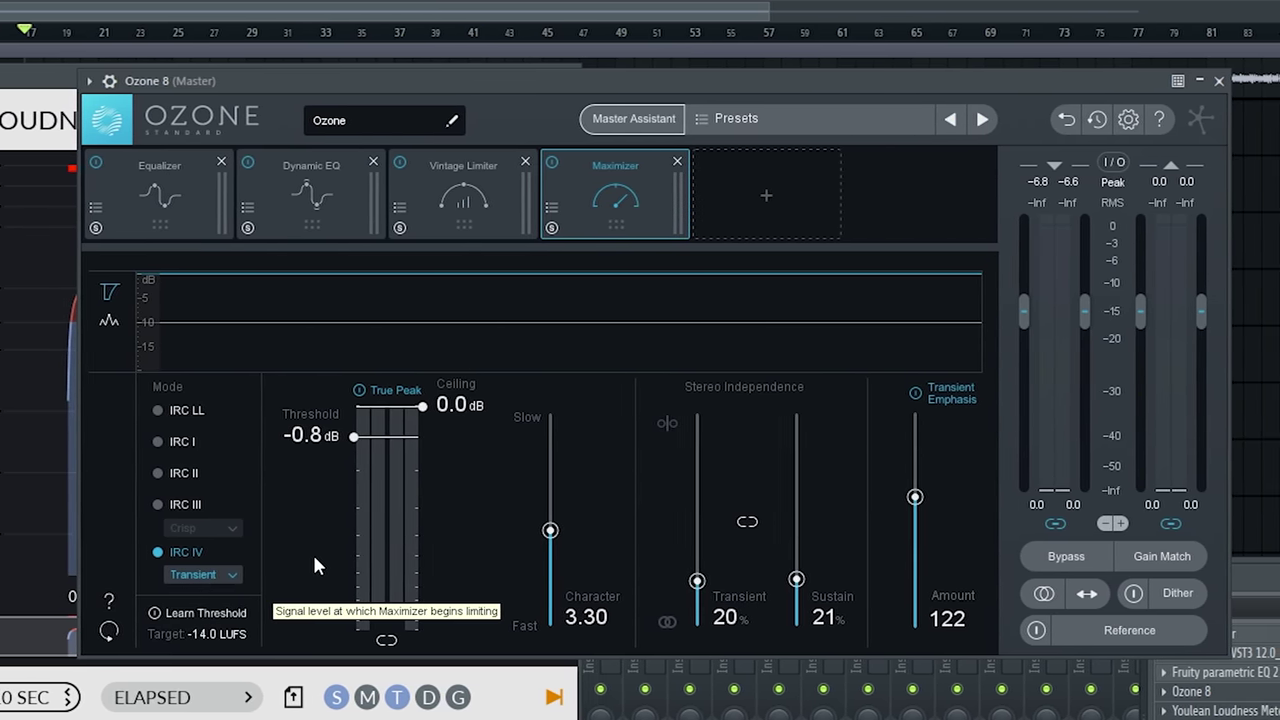
pyautogui.click(162, 504)
pyautogui.click(156, 441)
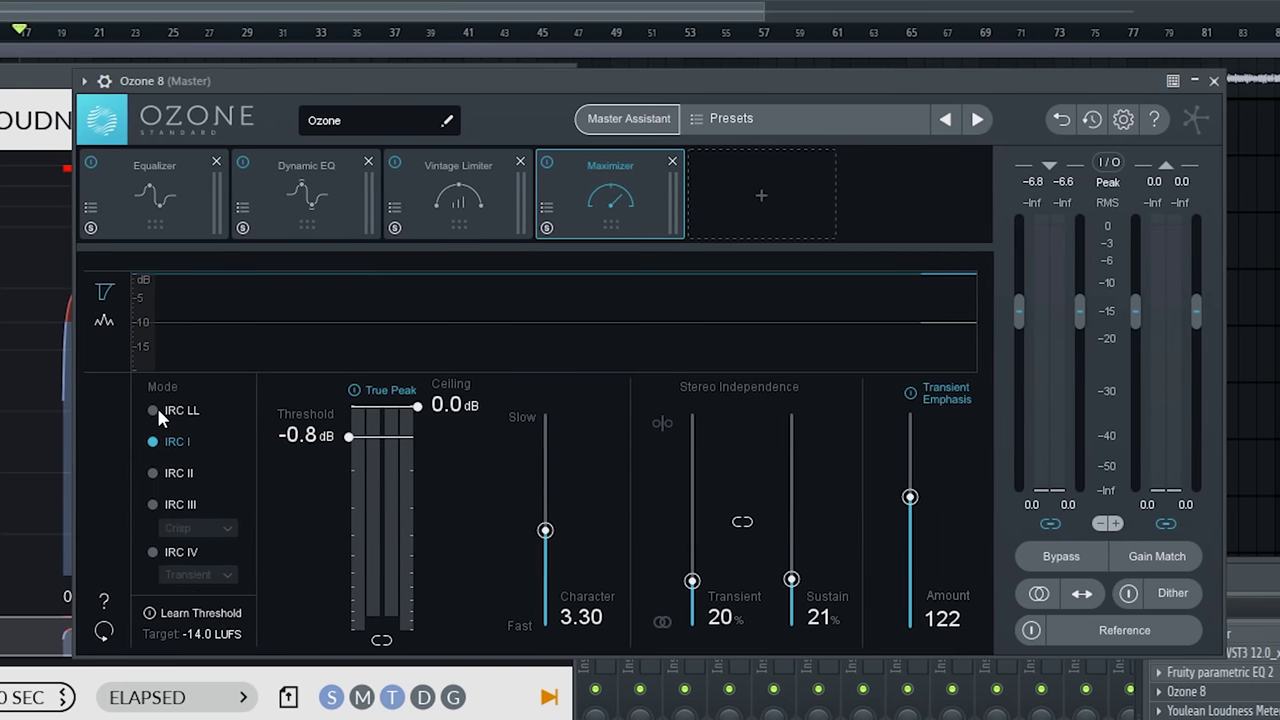
pyautogui.click(155, 552)
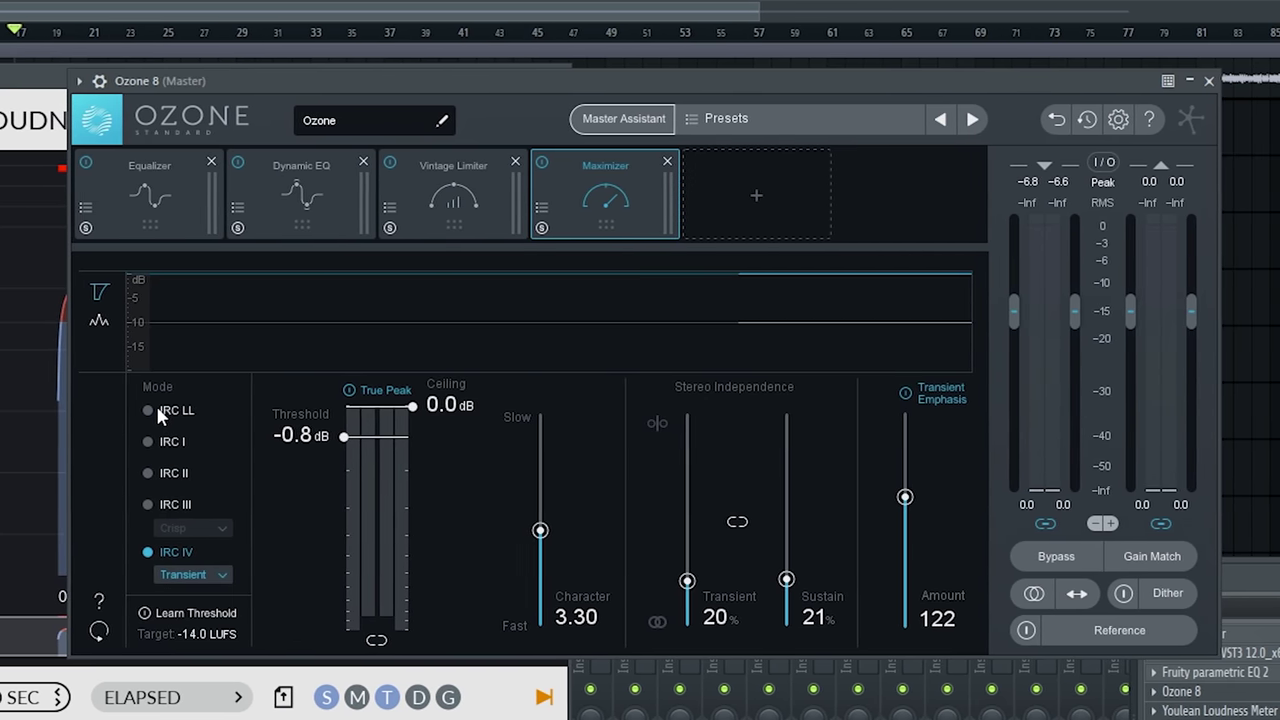
# Lower the Maximizer's threshold to -1.3 dB while checking the loudness meter, and close the meter.
pyautogui.moveTo(341, 434); pyautogui.dragTo(337, 428)
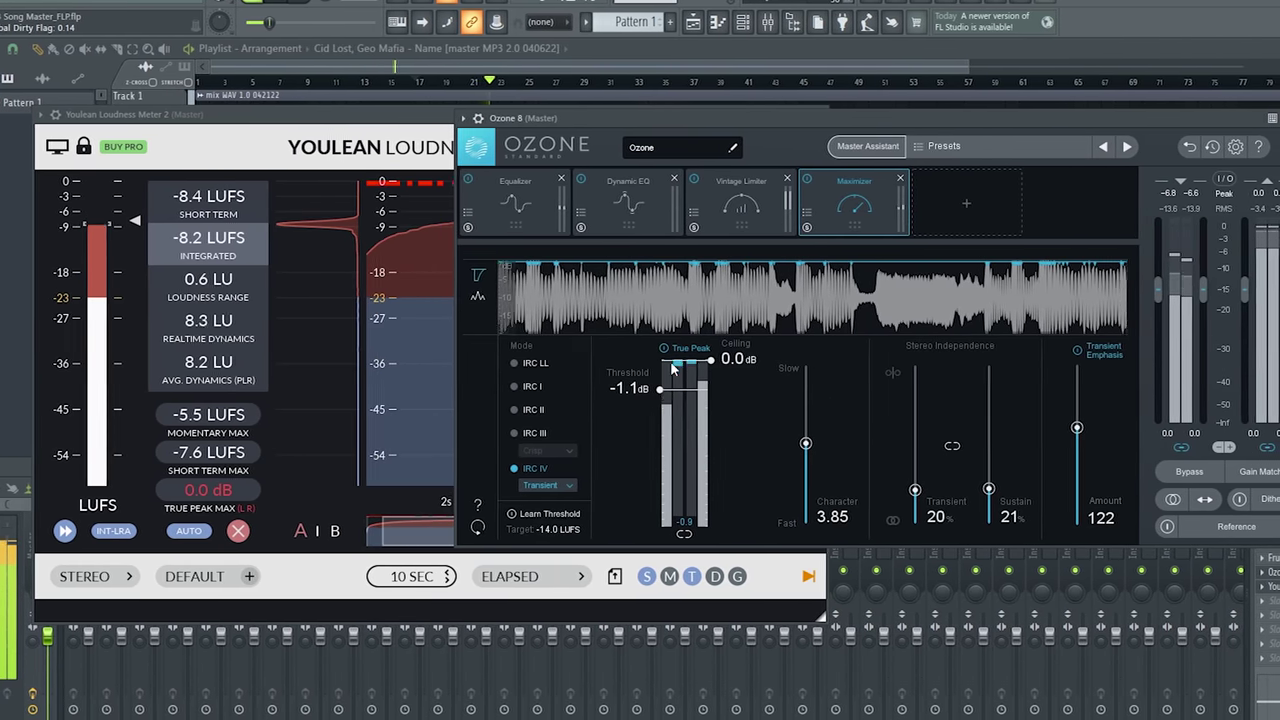
pyautogui.moveTo(671, 390); pyautogui.dragTo(650, 398)
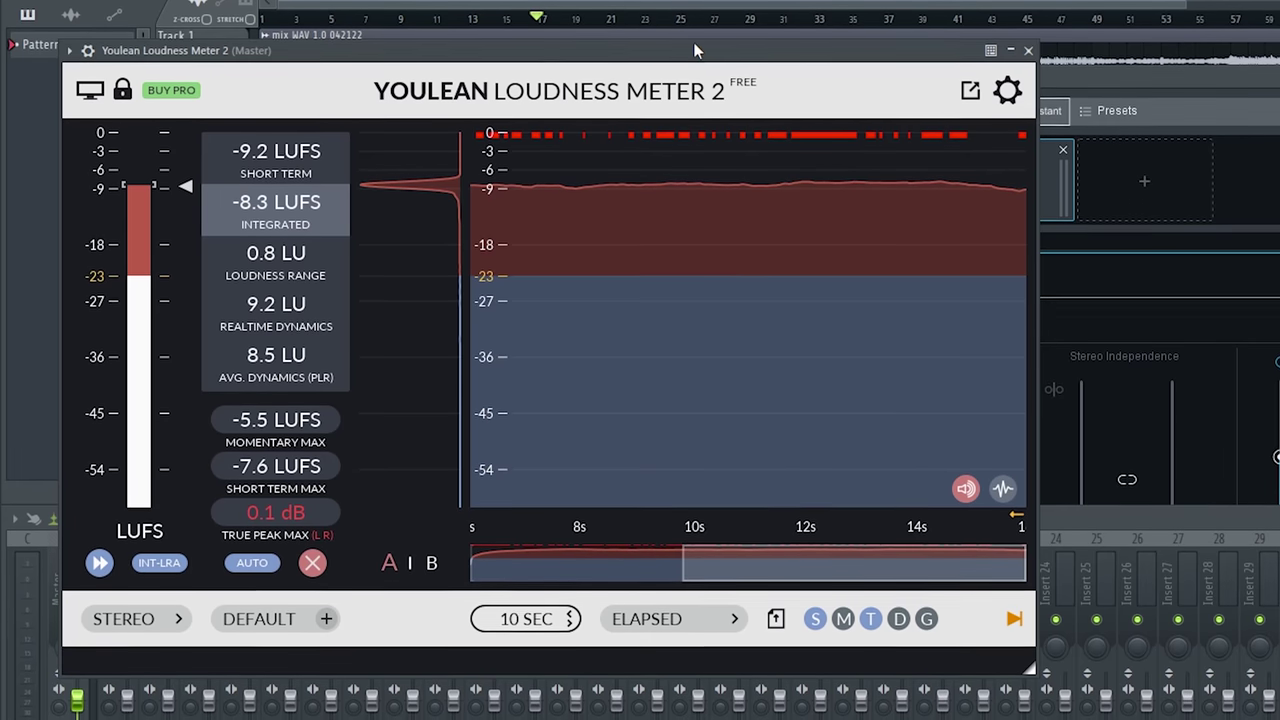
pyautogui.click(1032, 48)
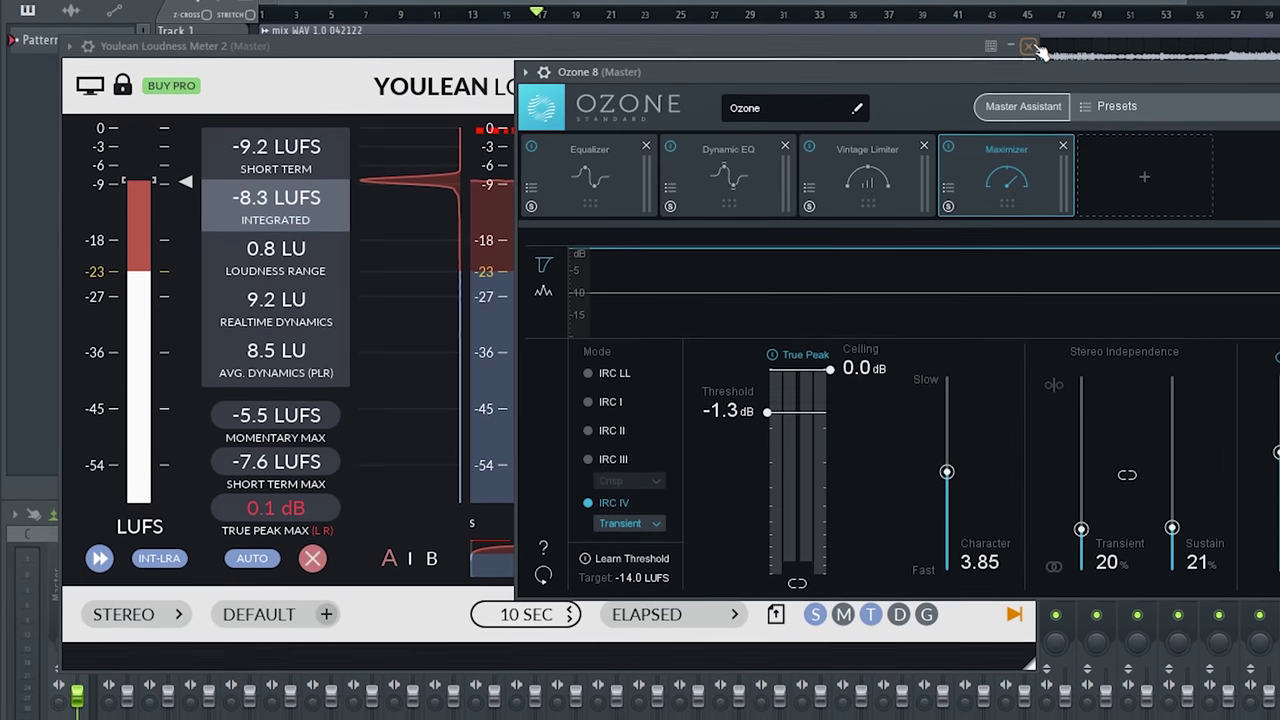